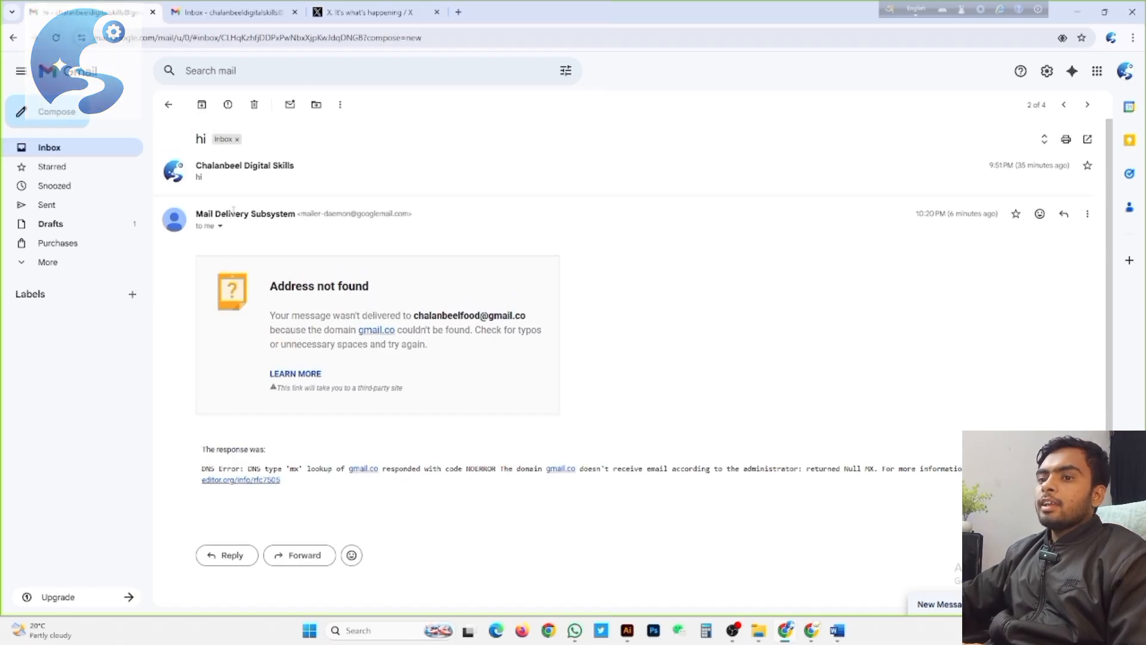
# Step: Open the newest "hi" email in the recipient's inbox and examine its signature, from the logo and contact details to the social links and description
pyautogui.click(13, 37)
pyautogui.click(291, 227)
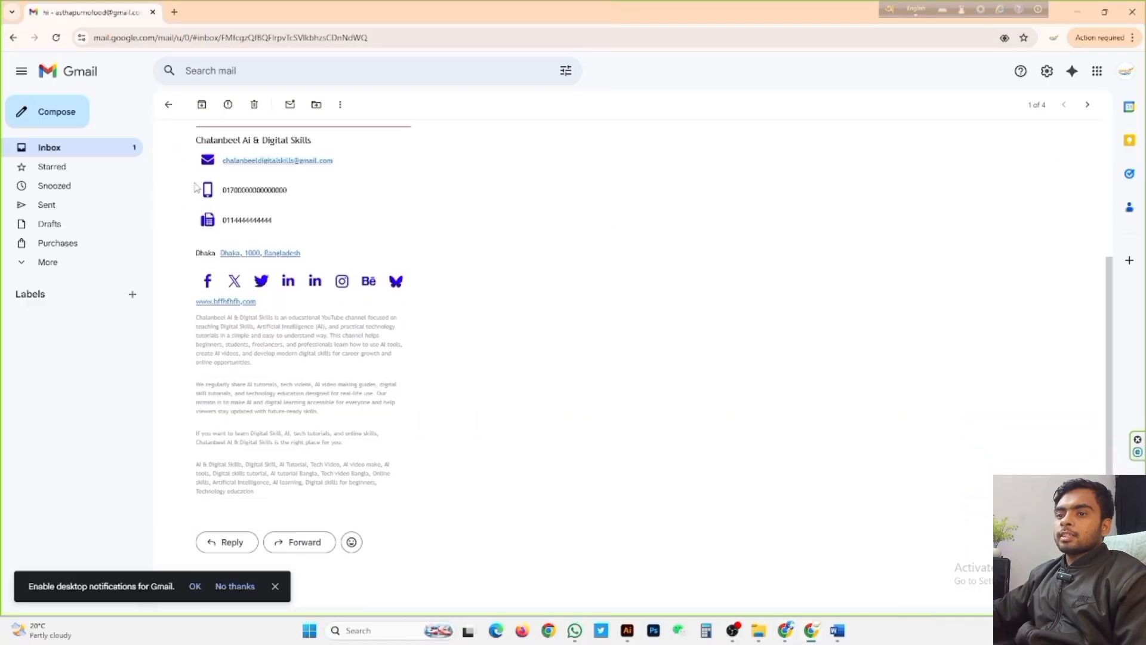
pyautogui.scroll(3, 254, 273)
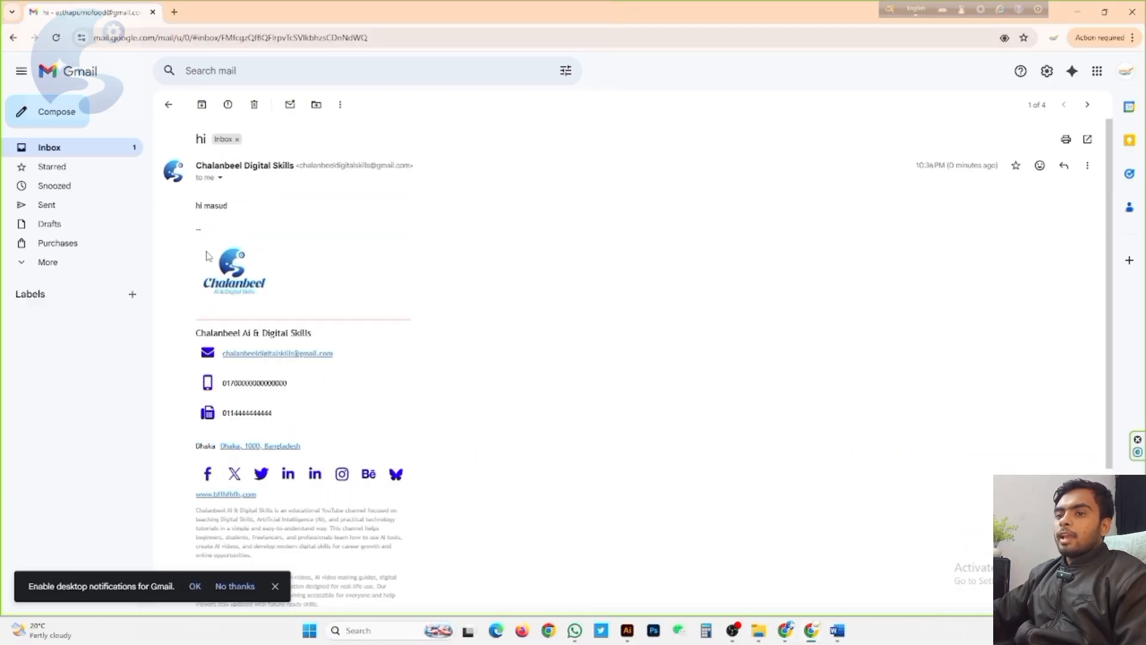
pyautogui.scroll(-2, 254, 272)
pyautogui.scroll(-2, 290, 248)
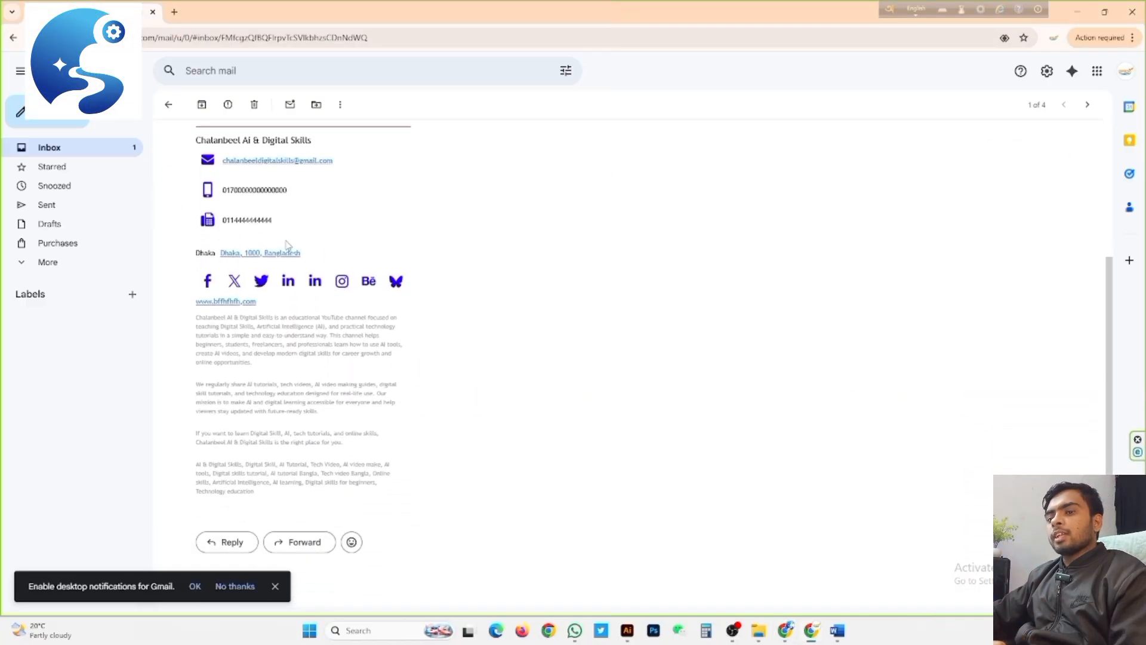
pyautogui.scroll(4, 291, 248)
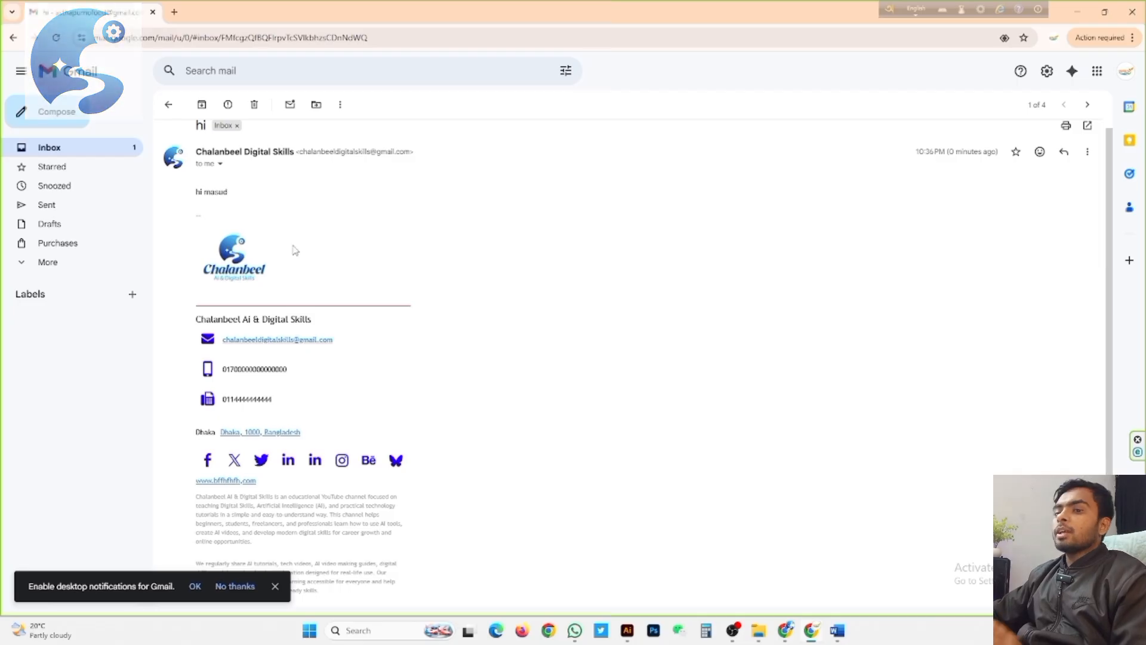
pyautogui.scroll(-3, 293, 250)
pyautogui.scroll(4, 218, 282)
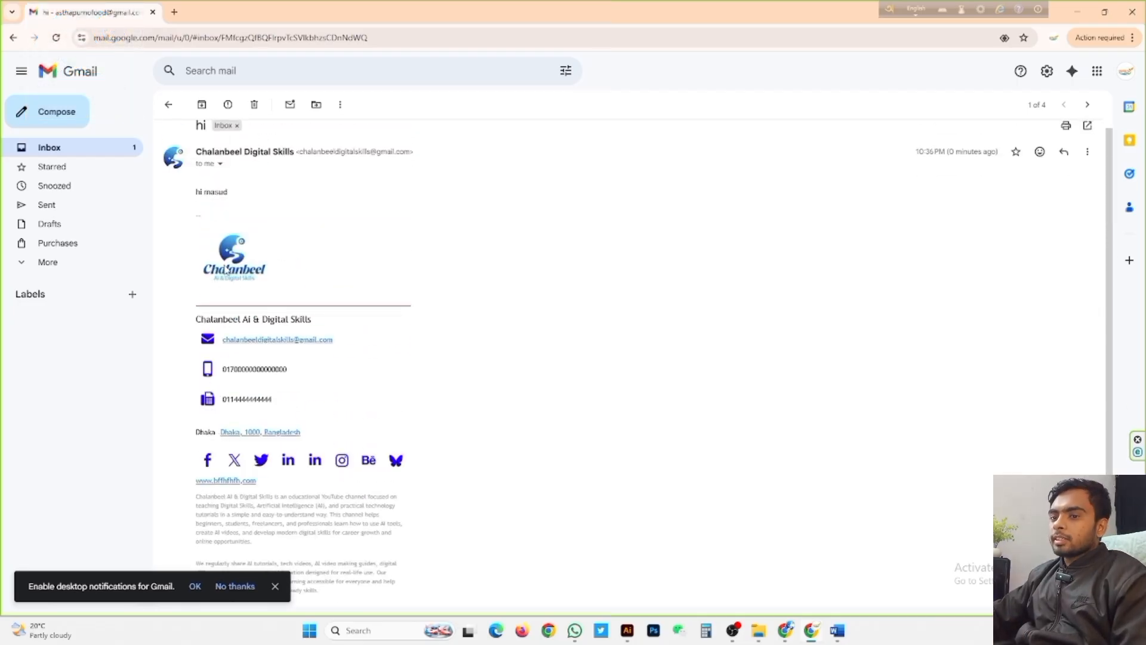
pyautogui.scroll(-1, 227, 304)
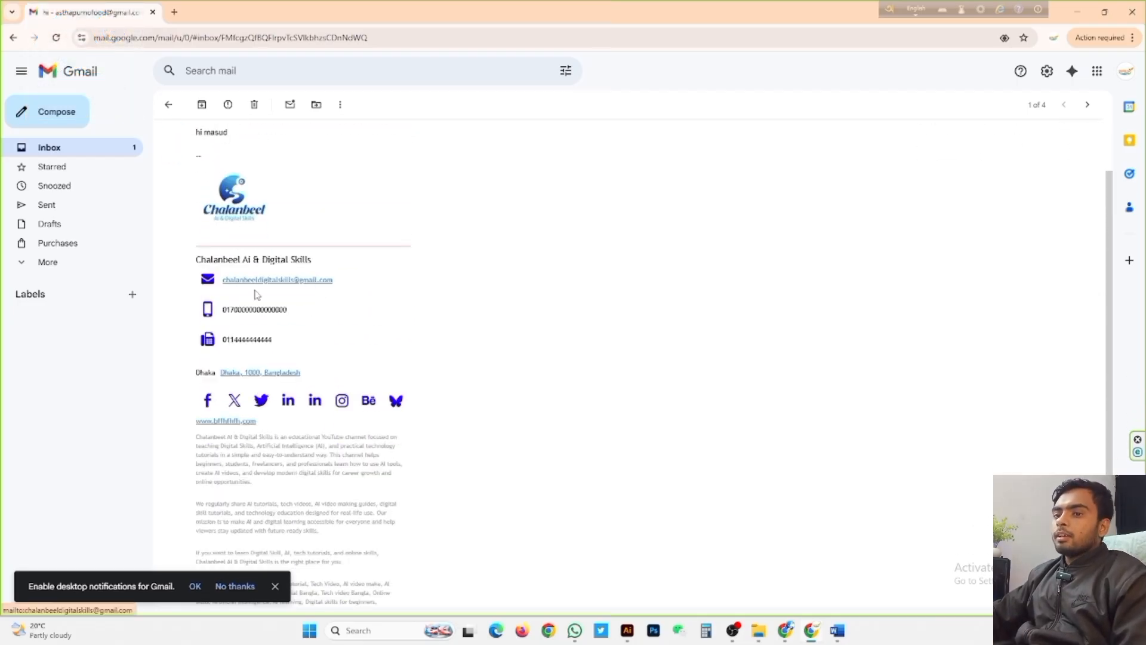
pyautogui.scroll(-2, 253, 298)
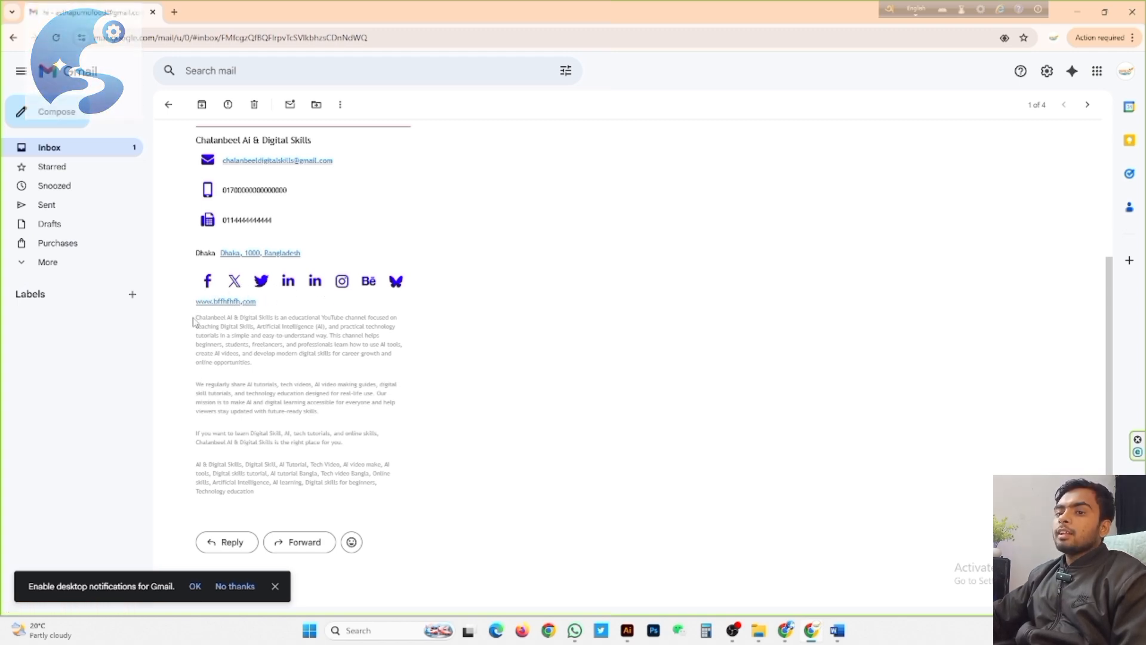
pyautogui.scroll(3, 320, 451)
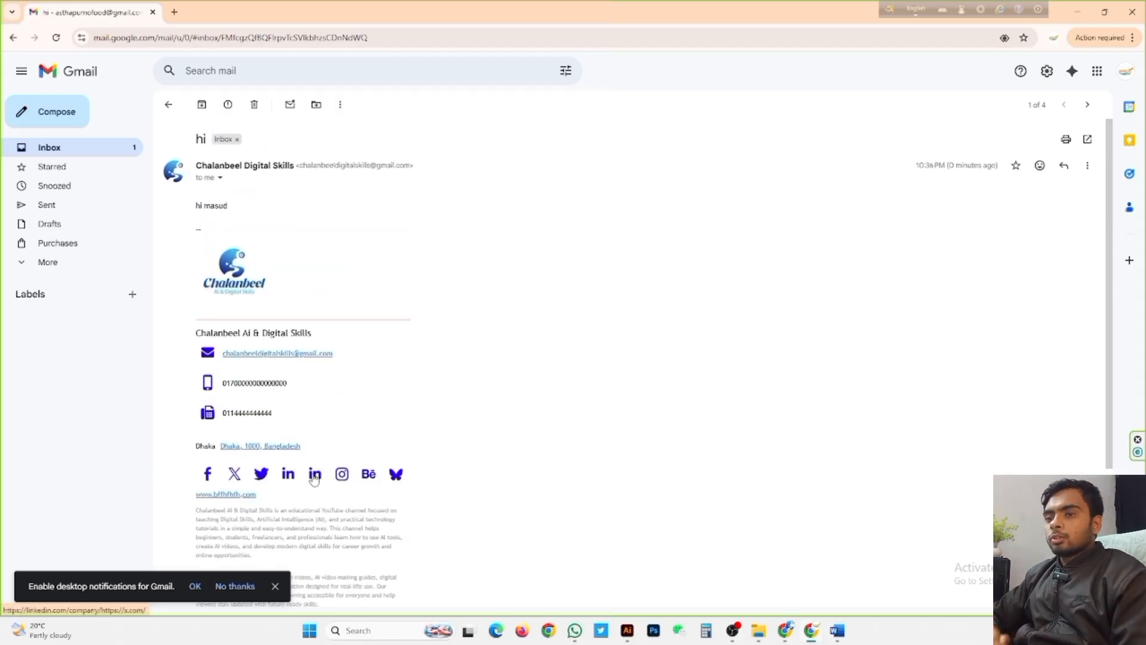
# Step: Open the email signature generator website si.gnatu.re in a new browser tab
pyautogui.click(174, 11)
pyautogui.click(482, 226)
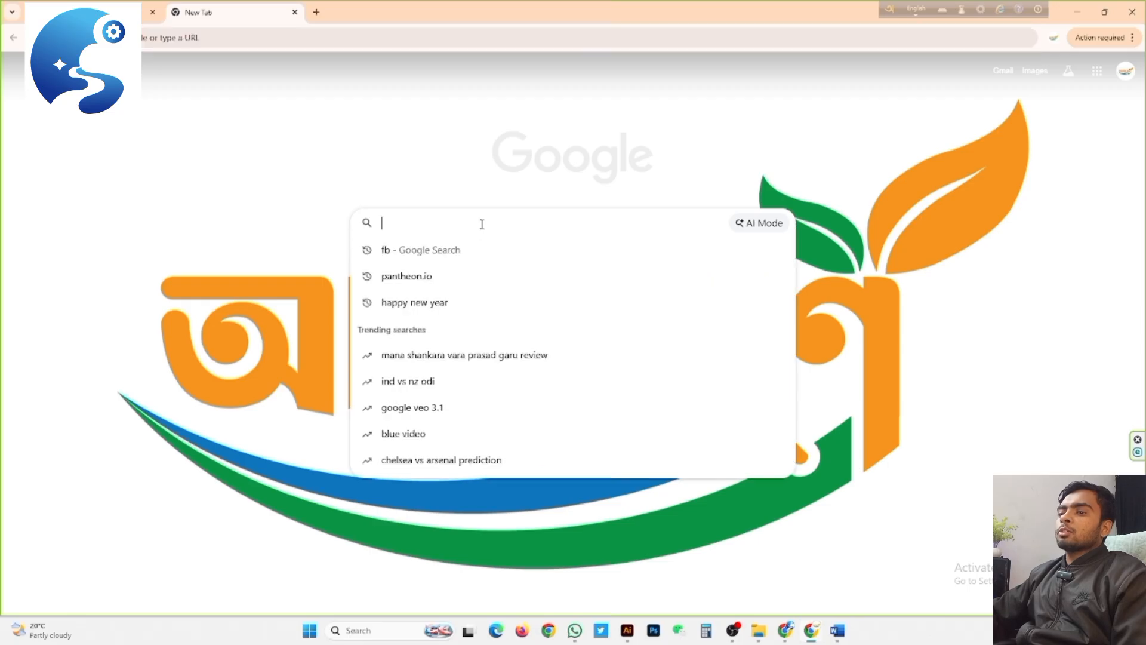
pyautogui.write('si')
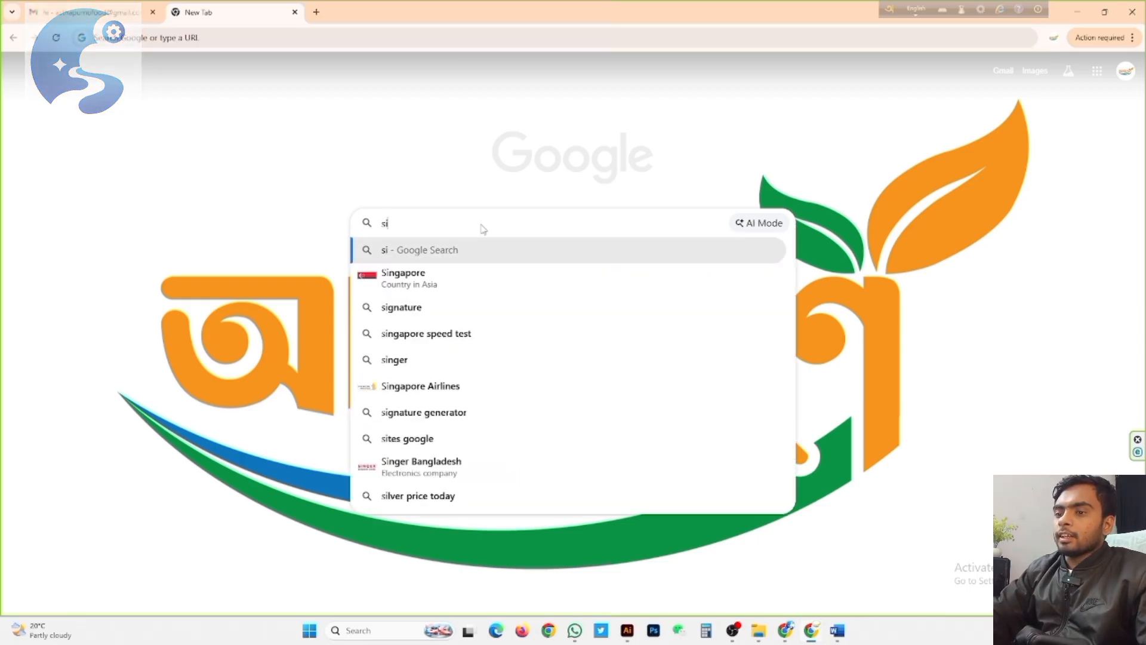
pyautogui.write('gnature')
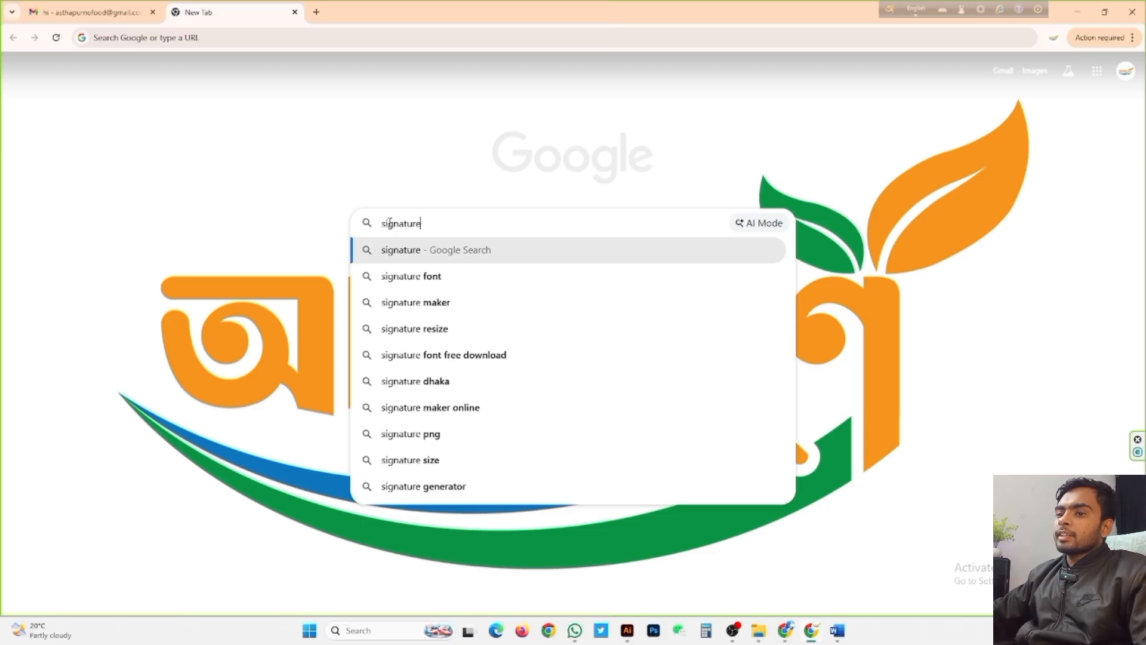
pyautogui.write('.')
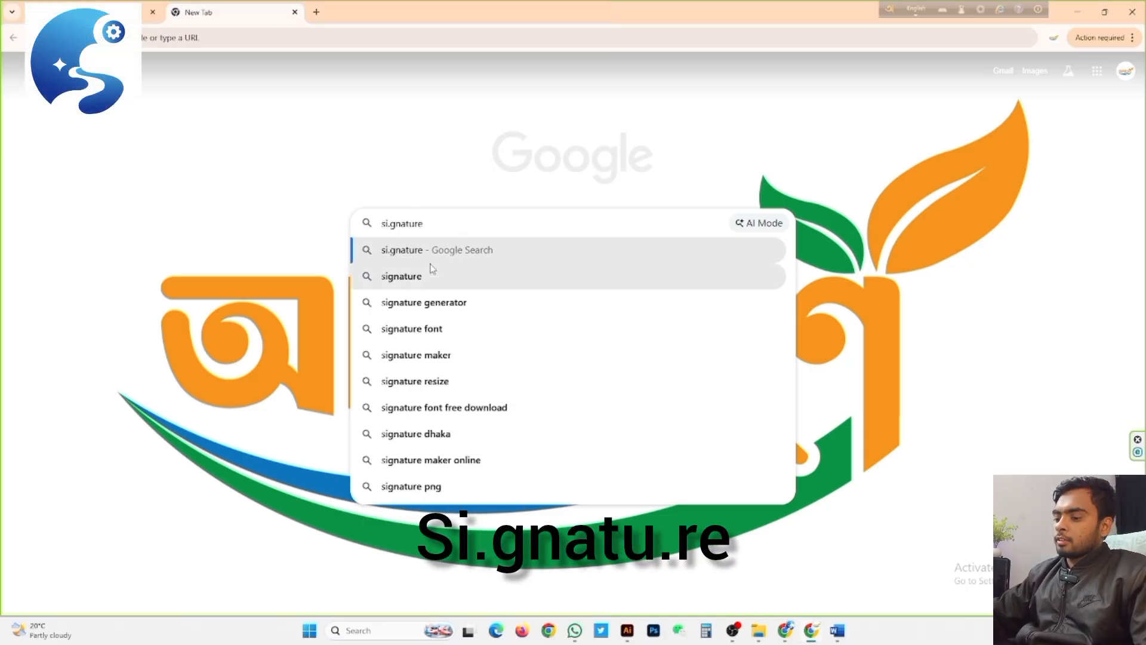
pyautogui.write('.')
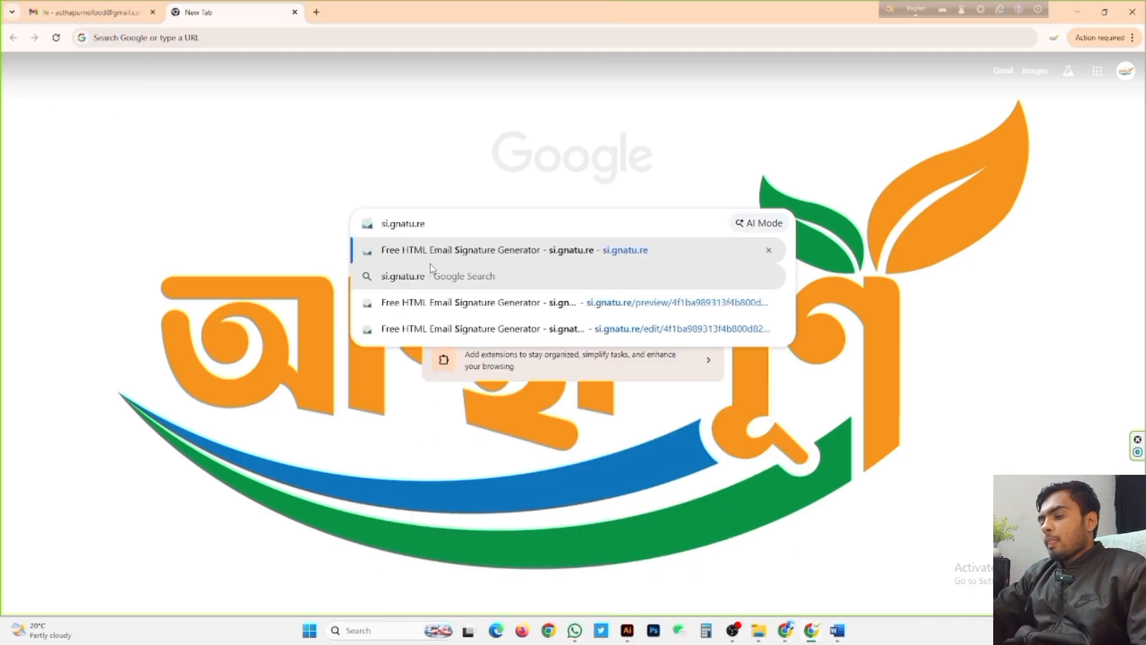
pyautogui.press('Return')
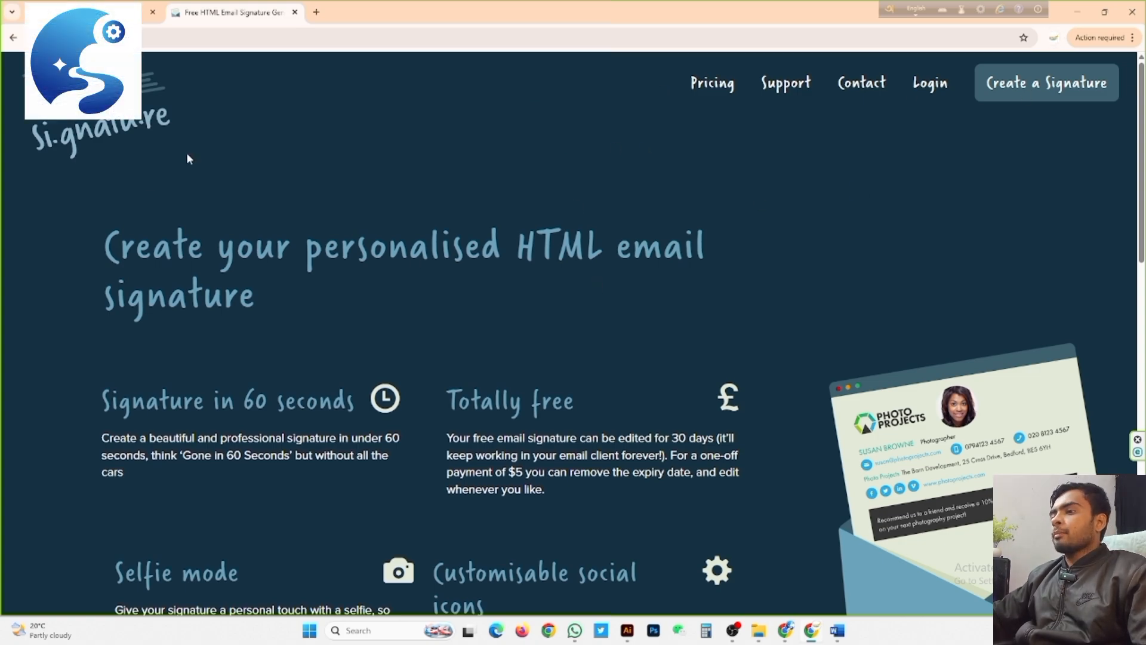
# Step: Look over the si.gnatu.re home page and start creating a new signature
pyautogui.scroll(-3, 718, 181)
pyautogui.scroll(3, 775, 146)
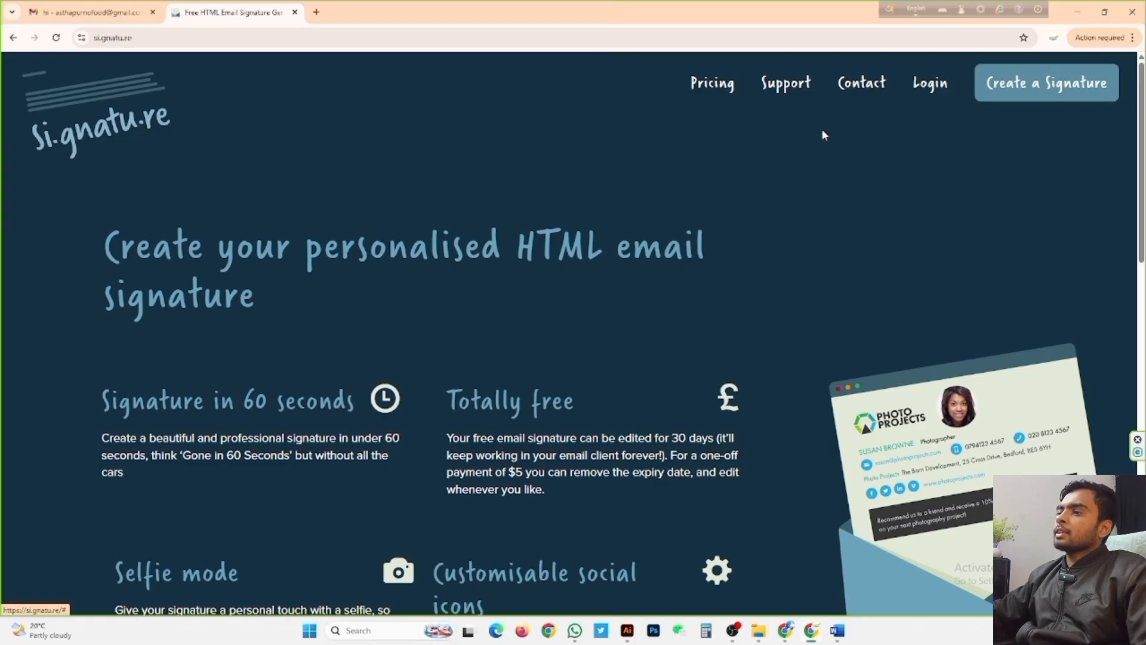
pyautogui.click(1002, 95)
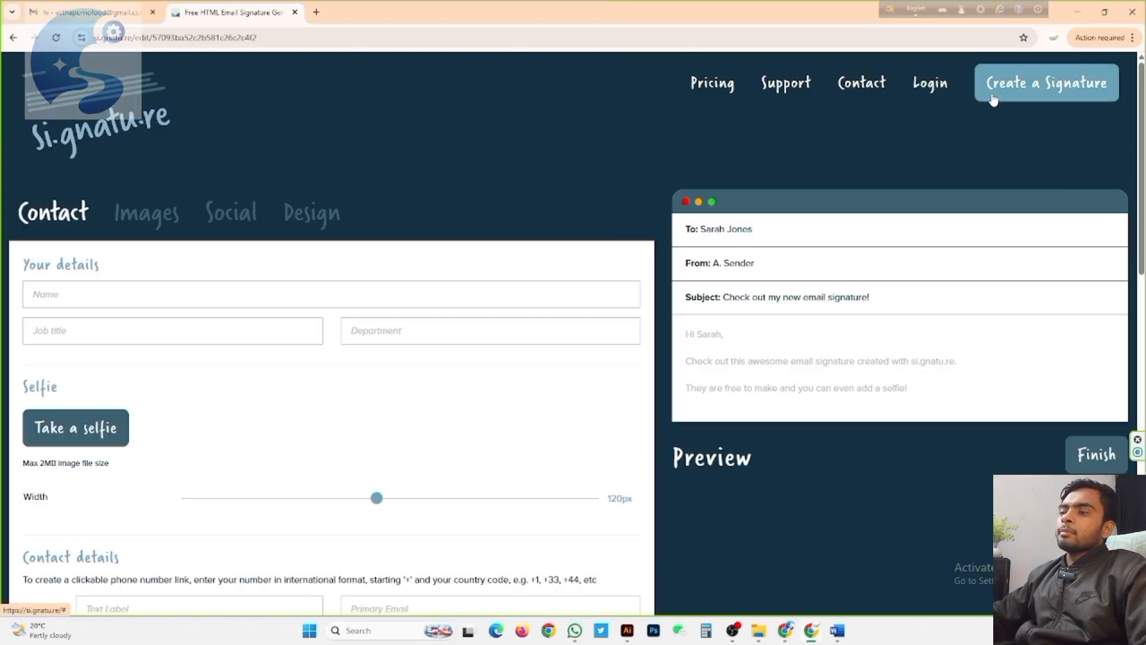
pyautogui.scroll(-2, 460, 248)
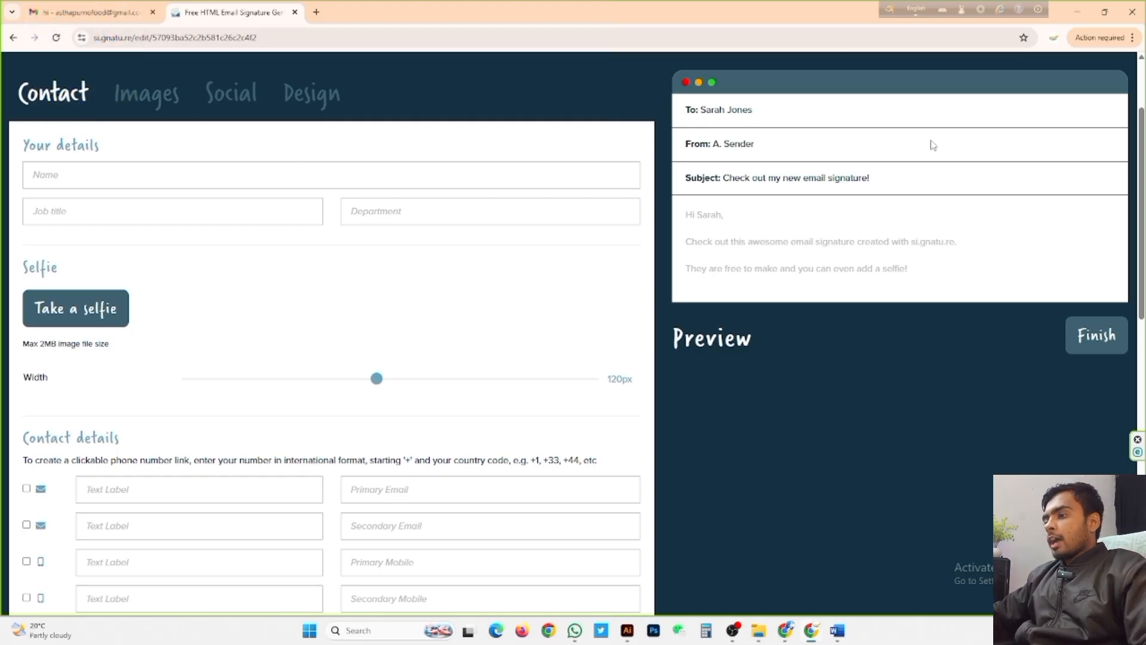
pyautogui.scroll(1, 800, 179)
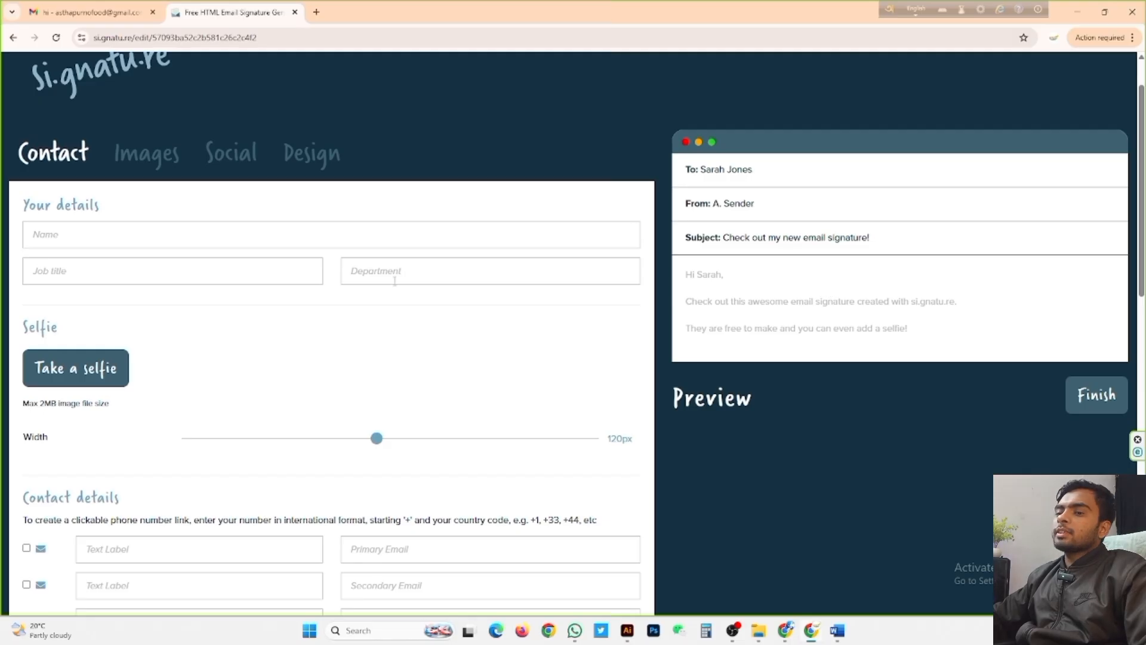
pyautogui.scroll(-1, 848, 233)
# Step: Switch to the Word document and copy the line "Chalanbeel Ai & Digital Skills"
pyautogui.click(157, 174)
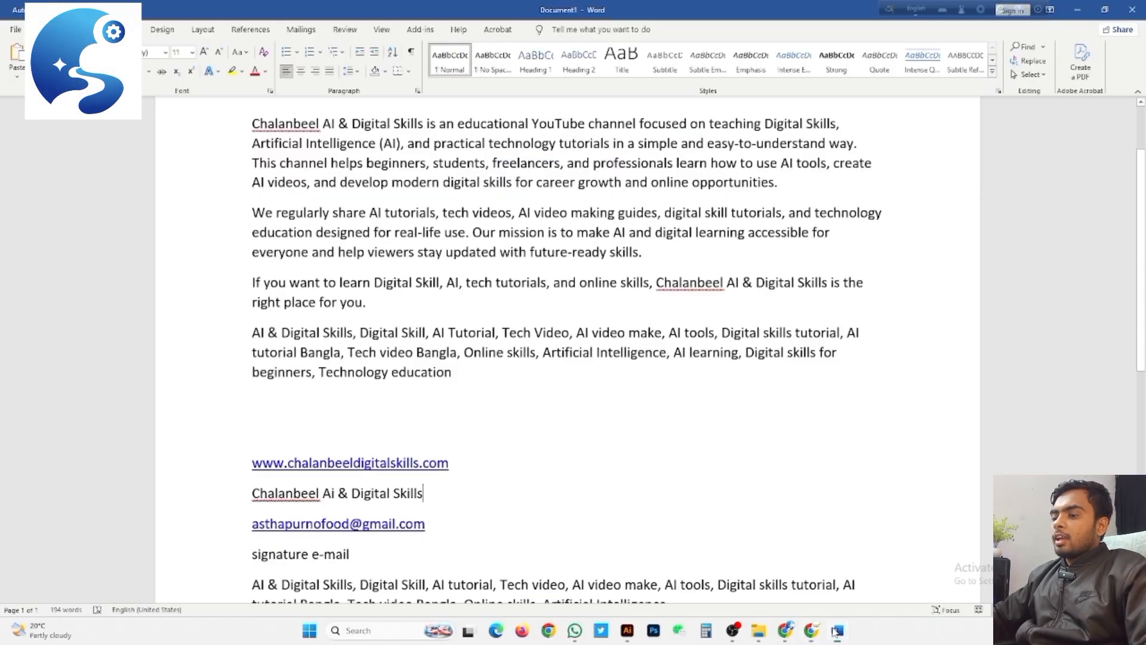
pyautogui.scroll(1, 462, 350)
pyautogui.scroll(-3, 462, 351)
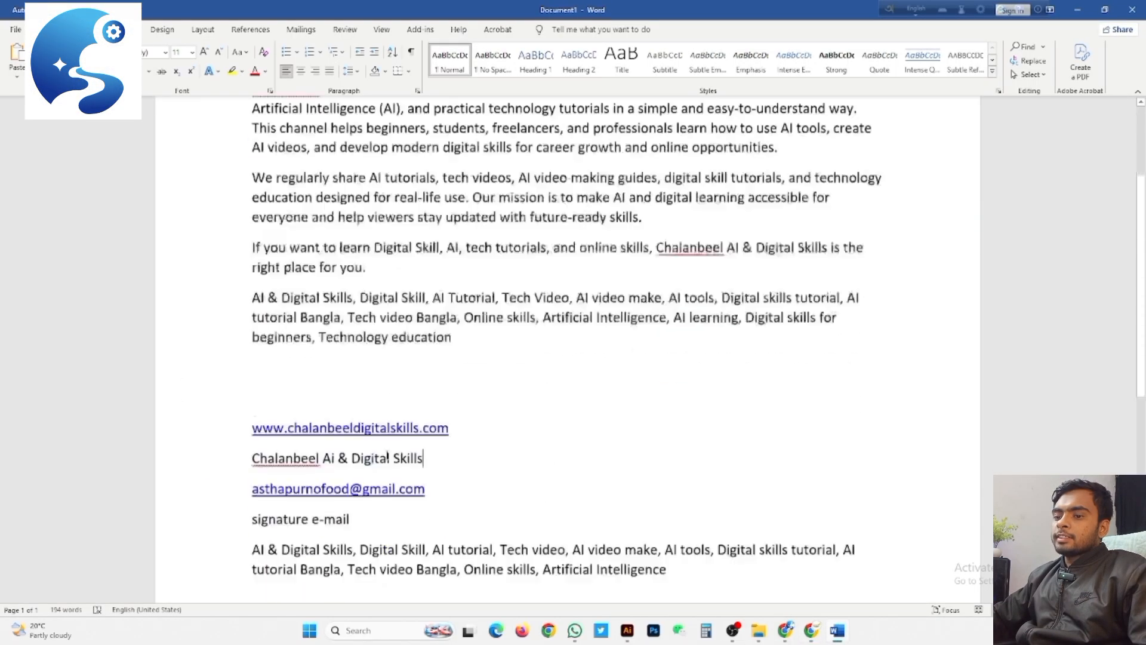
pyautogui.moveTo(251, 348); pyautogui.dragTo(450, 356)
pyautogui.hotkey('ctrl', 'c')
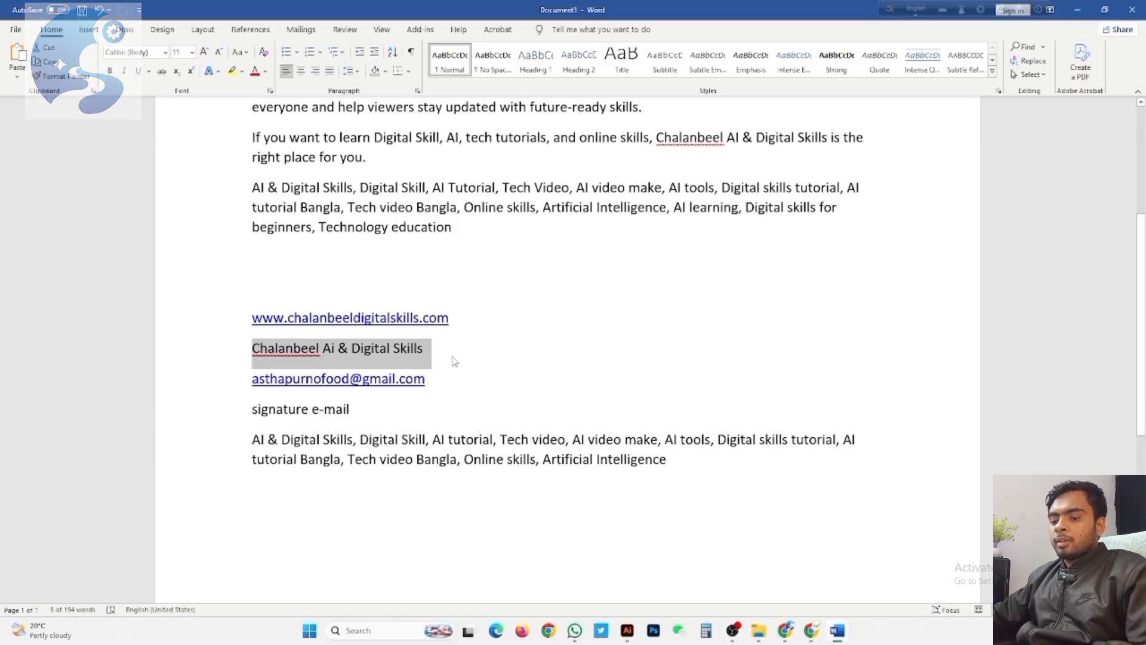
# Step: Return to the signature editor in Chrome and paste "Chalanbeel Ai & Digital Skills" as the name
pyautogui.click(789, 630)
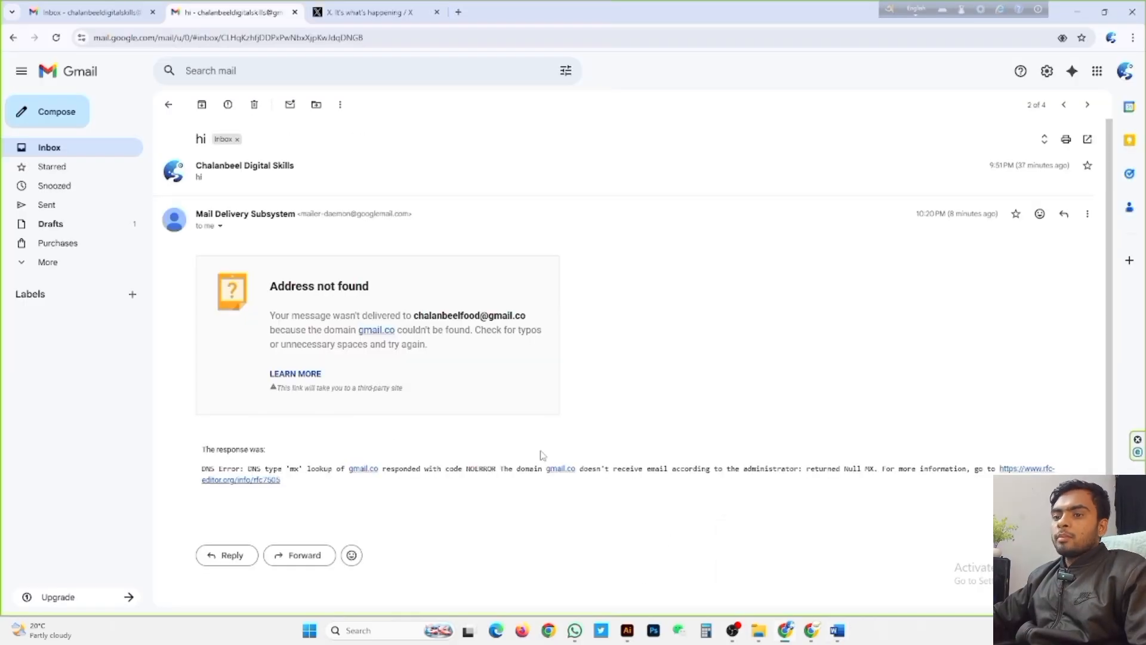
pyautogui.click(813, 630)
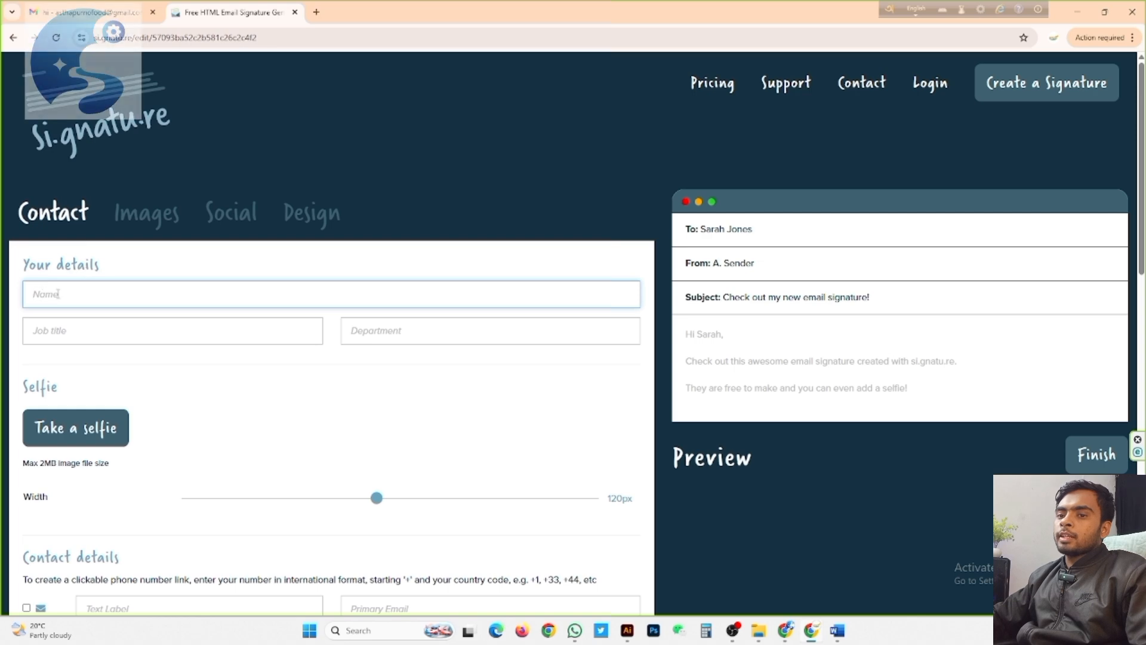
pyautogui.hotkey('ctrl', 'v')
pyautogui.scroll(-2, 205, 283)
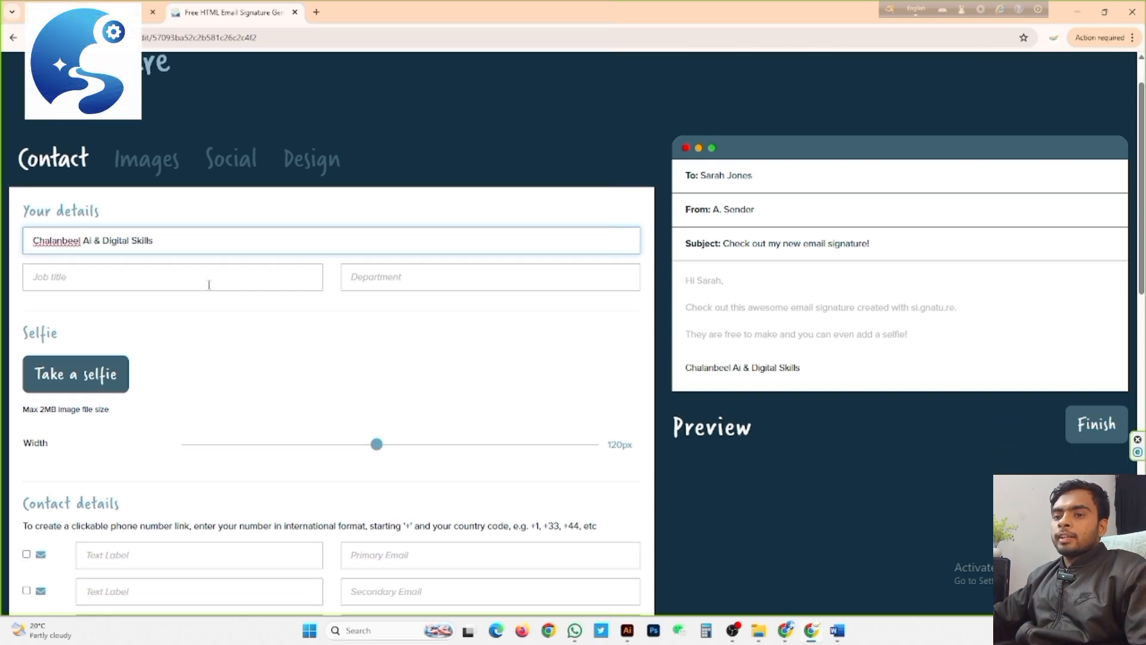
pyautogui.click(92, 213)
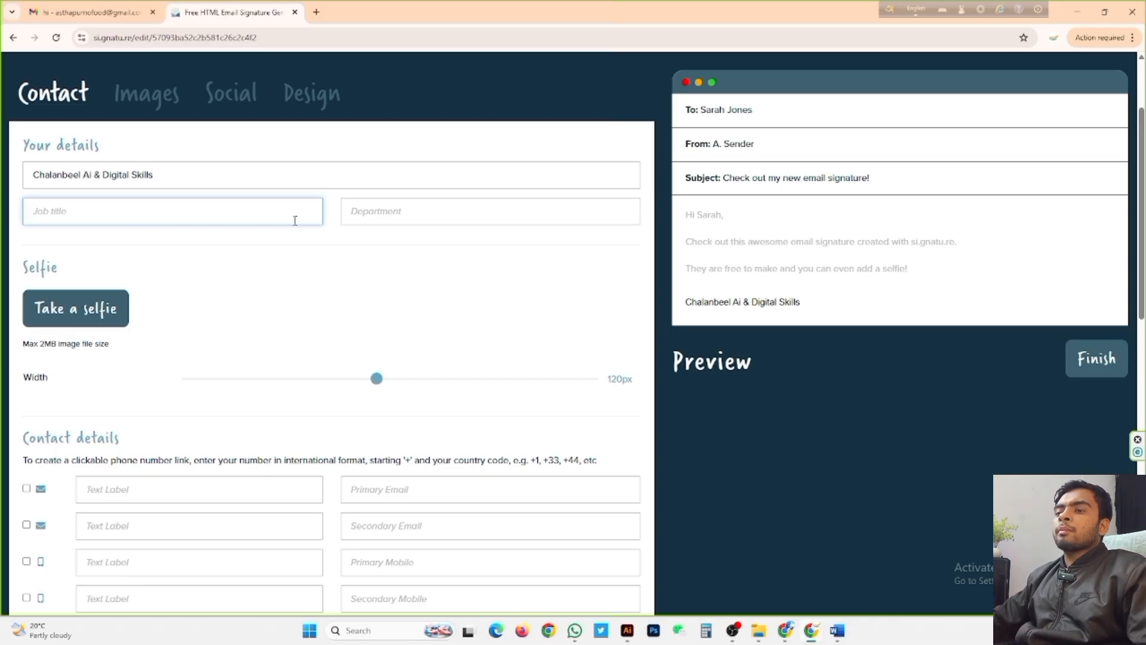
pyautogui.click(368, 211)
pyautogui.click(236, 174)
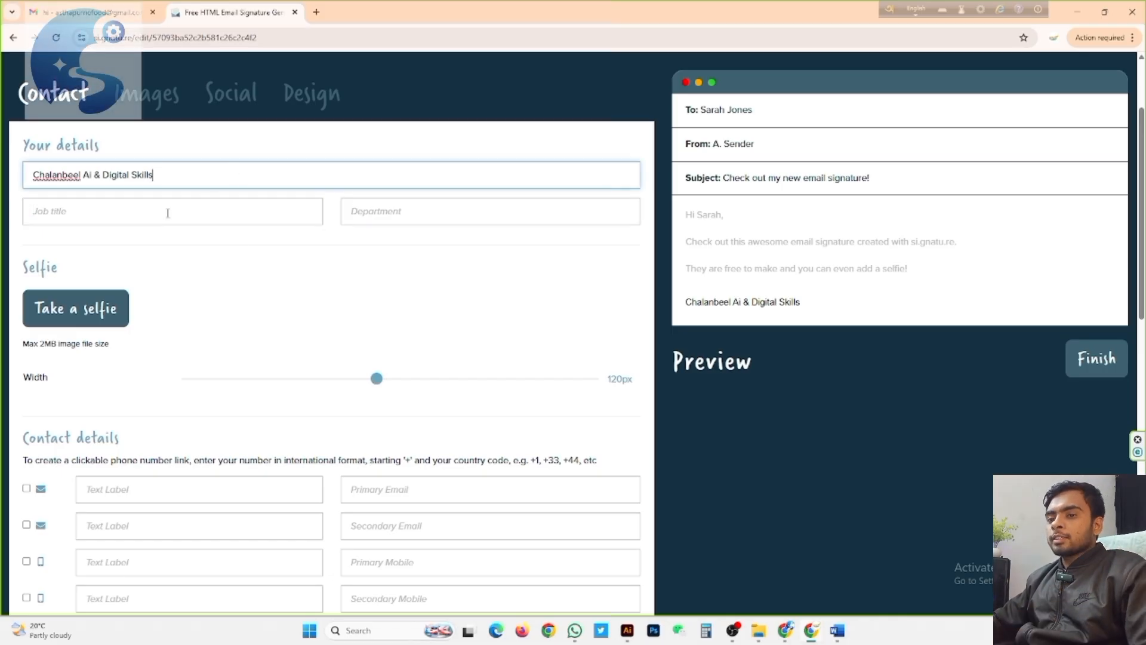
# Step: Start adding a selfie, allow camera access this time, and choose the logo image yugihoupi[.jpg from the device instead
pyautogui.scroll(-3, 202, 234)
pyautogui.click(77, 132)
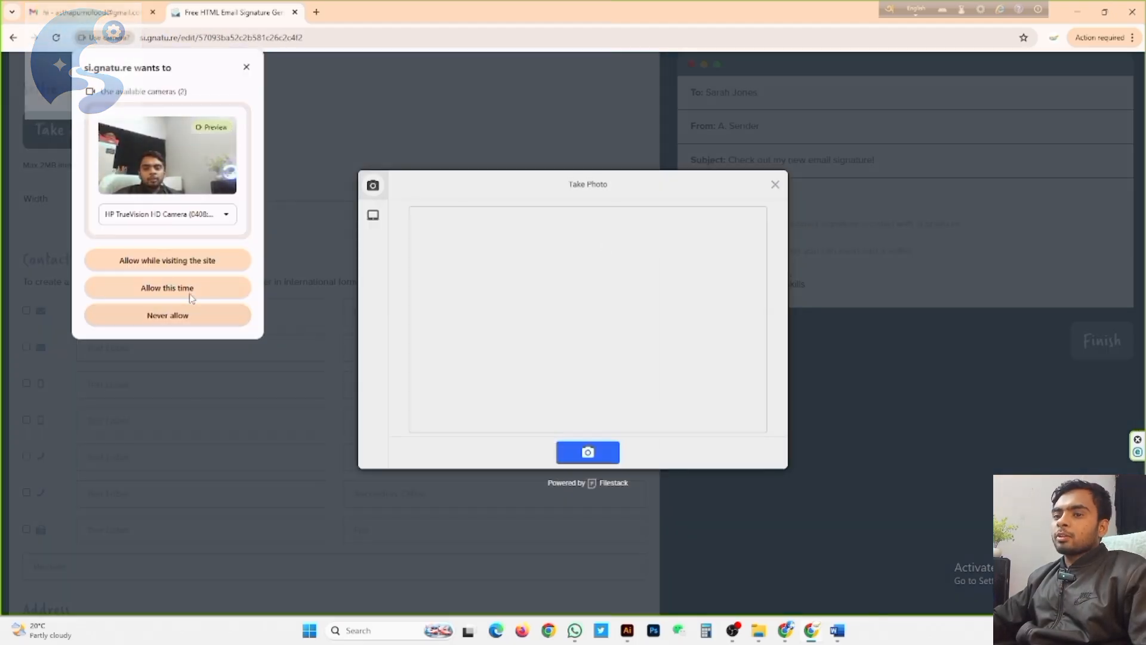
pyautogui.click(161, 288)
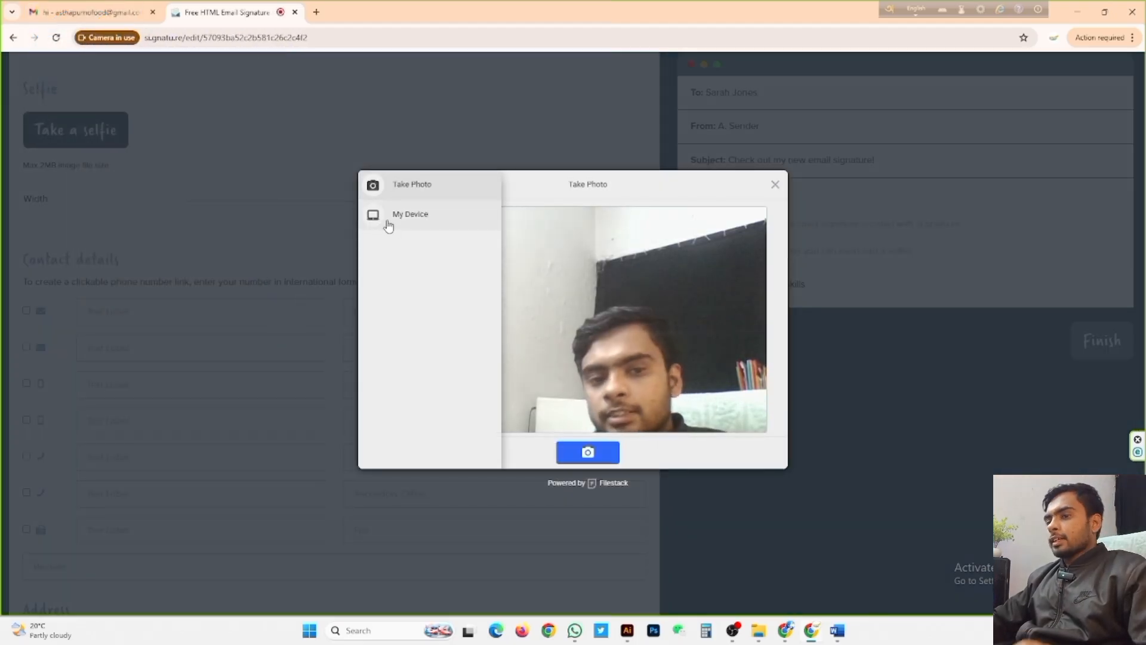
pyautogui.click(385, 215)
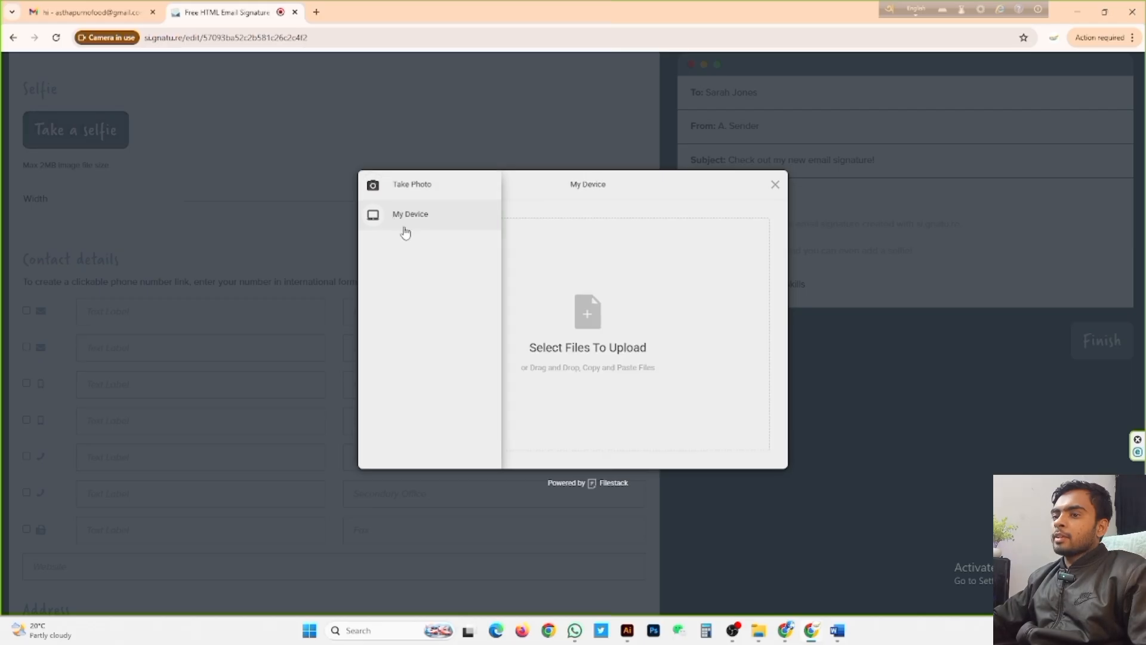
pyautogui.click(587, 316)
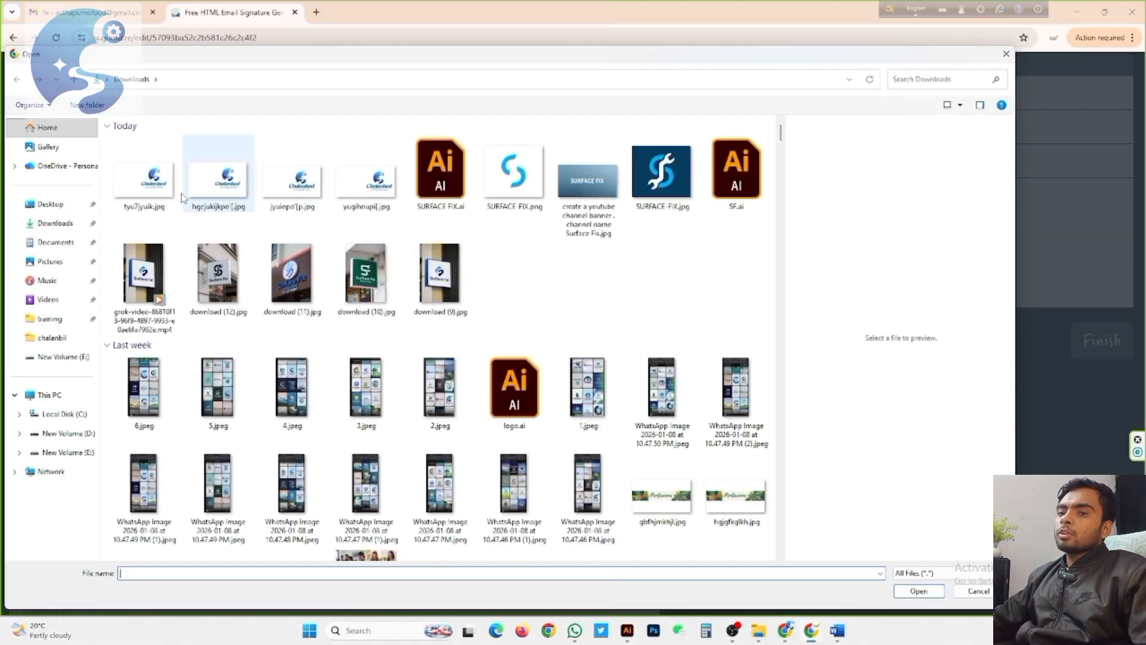
pyautogui.click(144, 174)
pyautogui.click(369, 179)
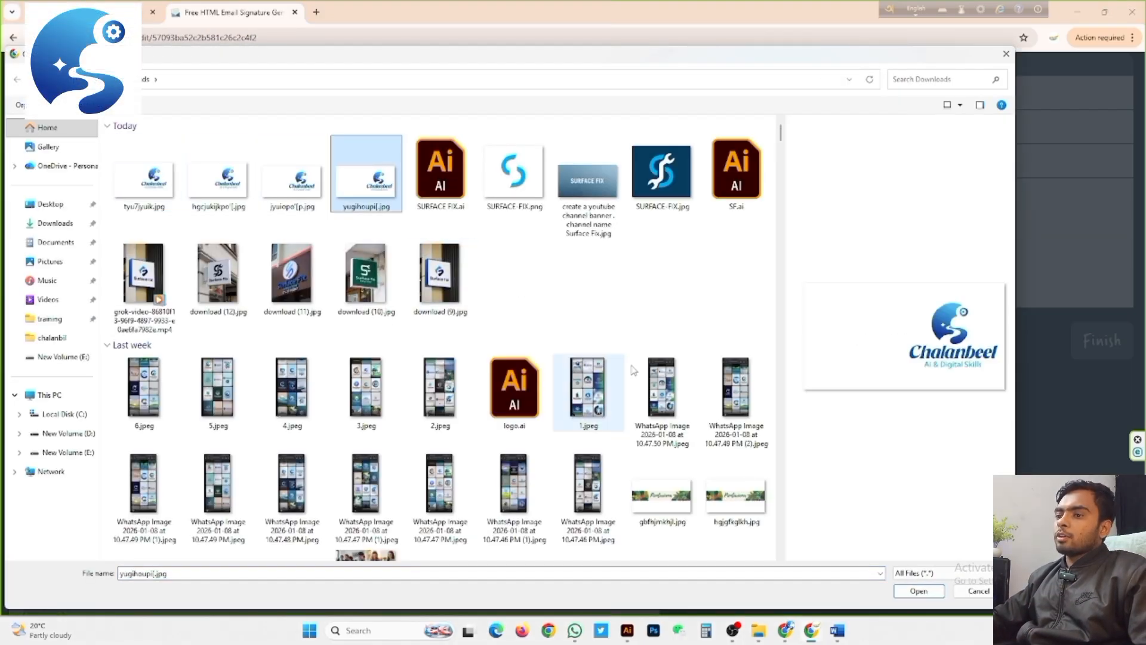
pyautogui.click(913, 591)
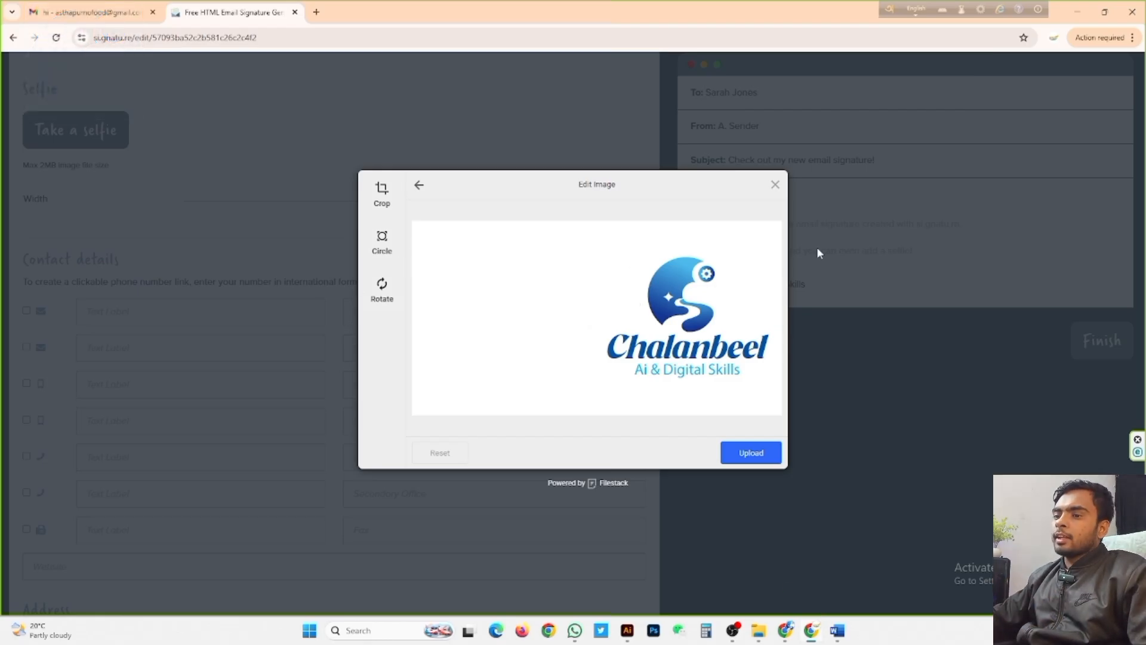
# Step: Crop the logo image to a circle centred on the Chalanbeel logo and save the crop
pyautogui.click(381, 241)
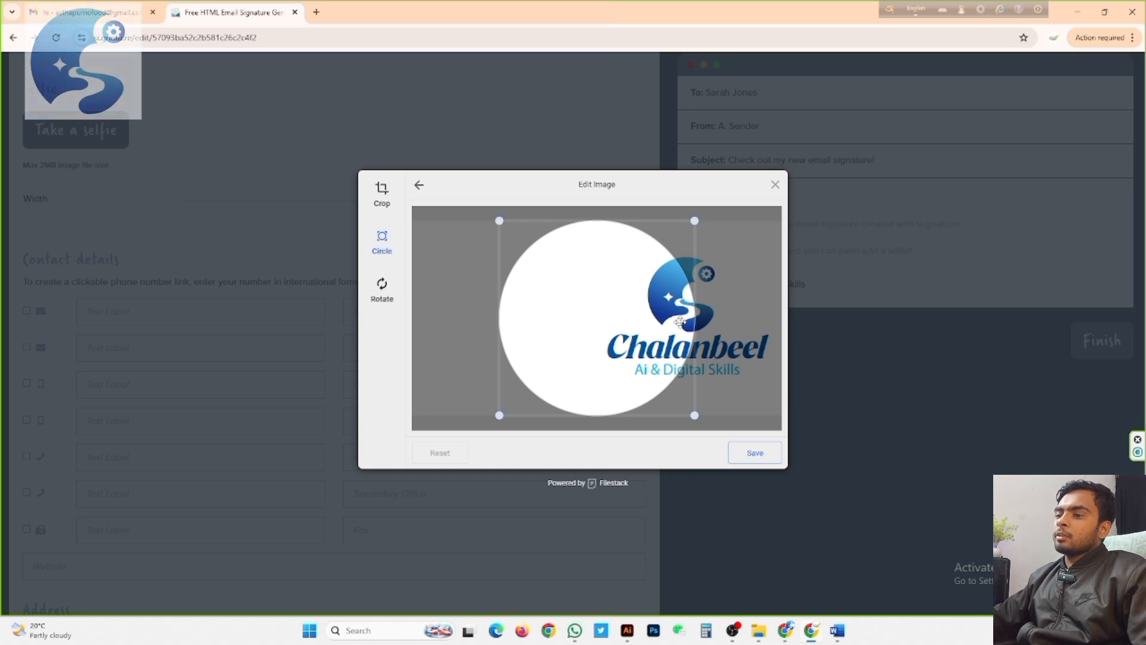
pyautogui.moveTo(680, 319); pyautogui.dragTo(823, 316)
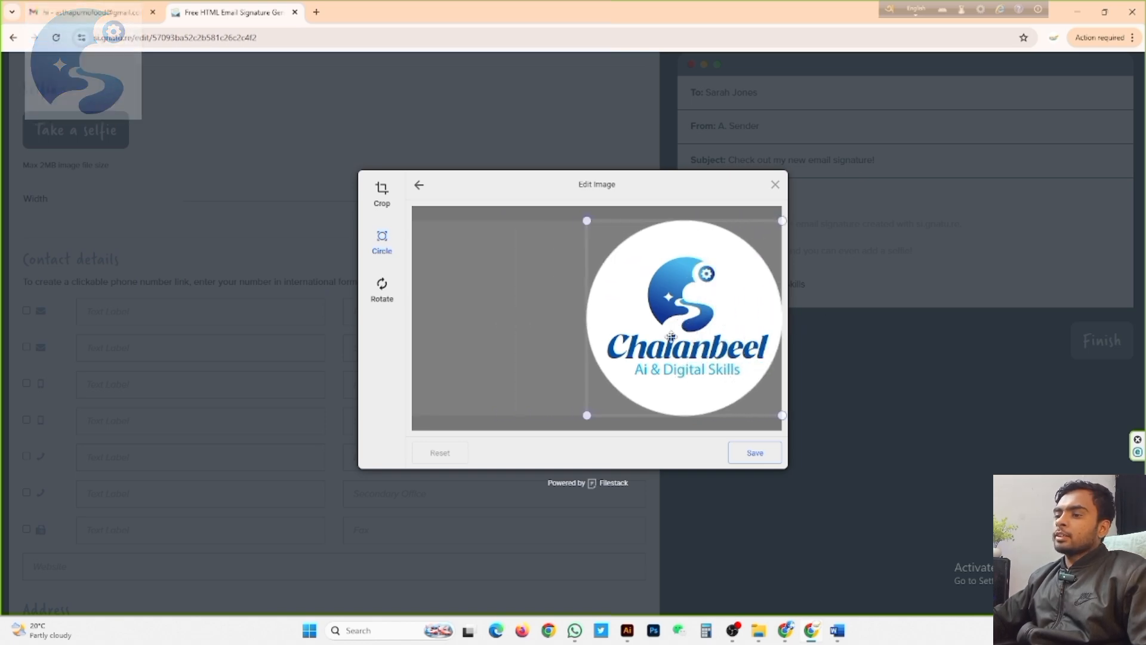
pyautogui.click(750, 453)
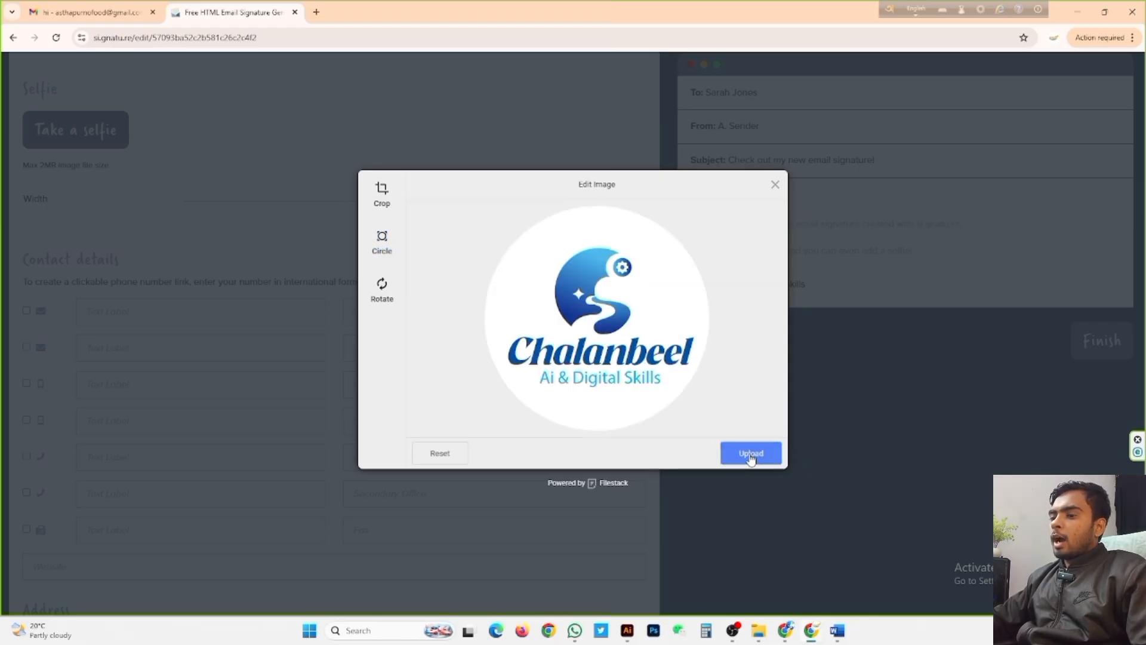
# Step: Upload the circle-cropped Chalanbeel logo as the signature's selfie image
pyautogui.click(750, 452)
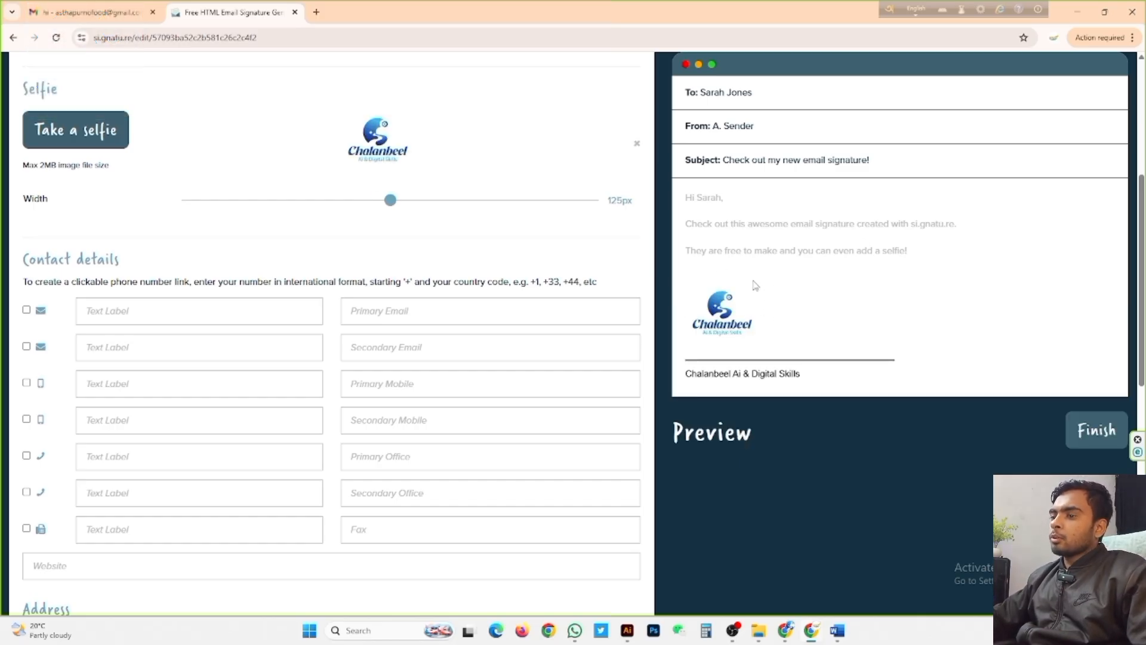
pyautogui.scroll(4, 90, 280)
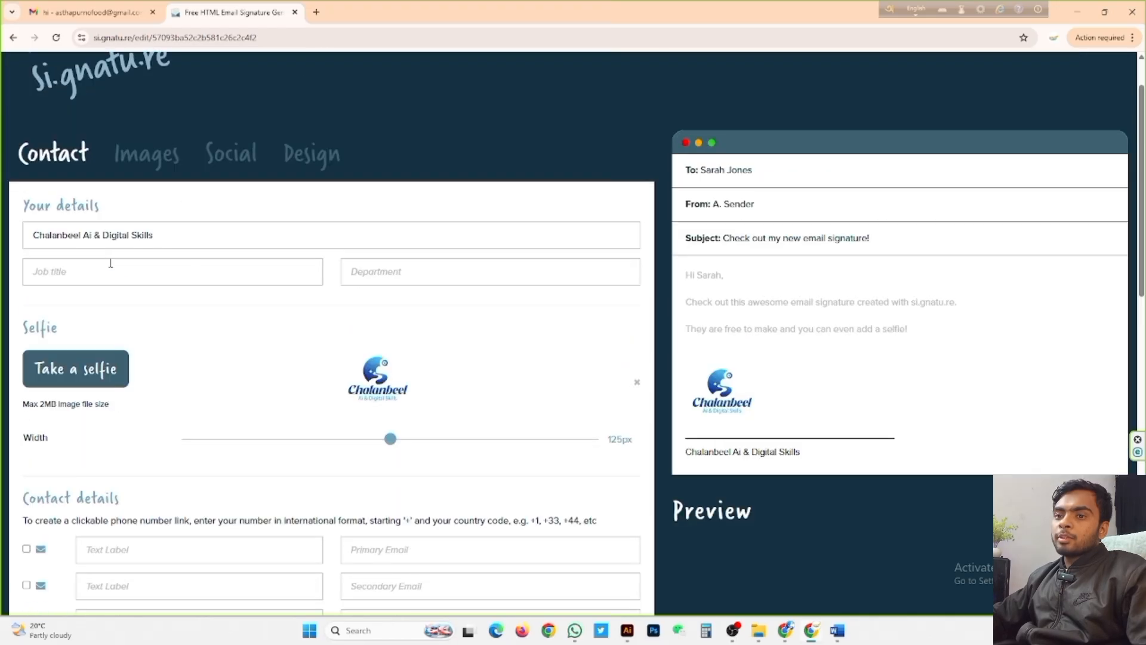
pyautogui.scroll(-4, 910, 285)
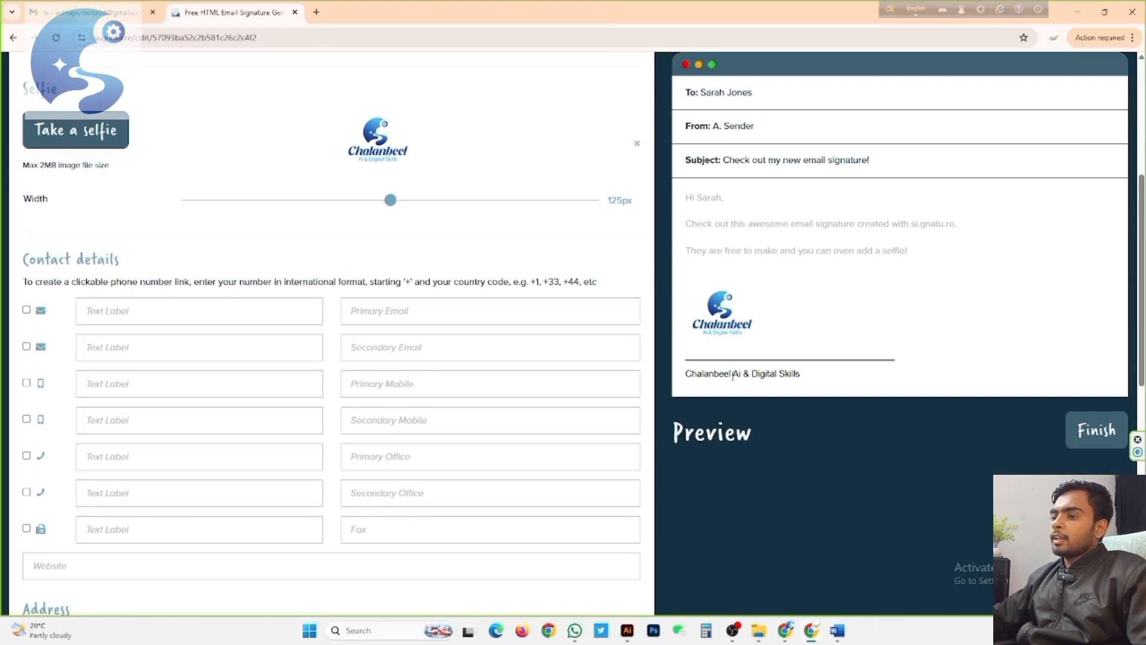
# Step: Go to the primary email field in the contact details, switch to the Word document and copy the contact e-mail address
pyautogui.scroll(-3, 37, 306)
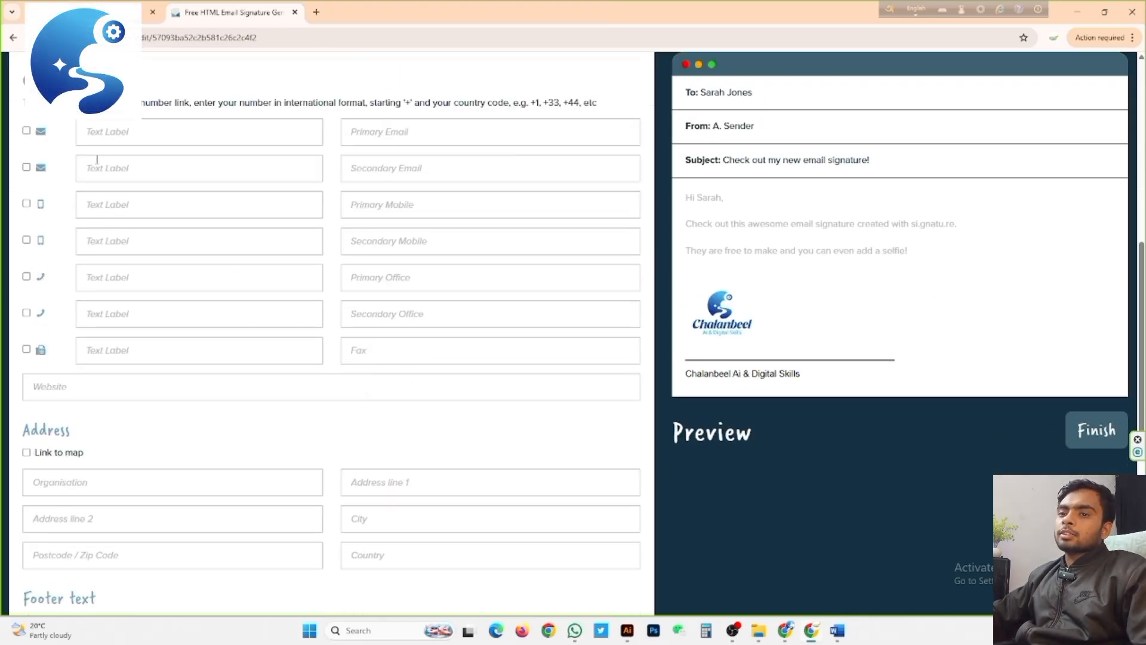
pyautogui.click(388, 132)
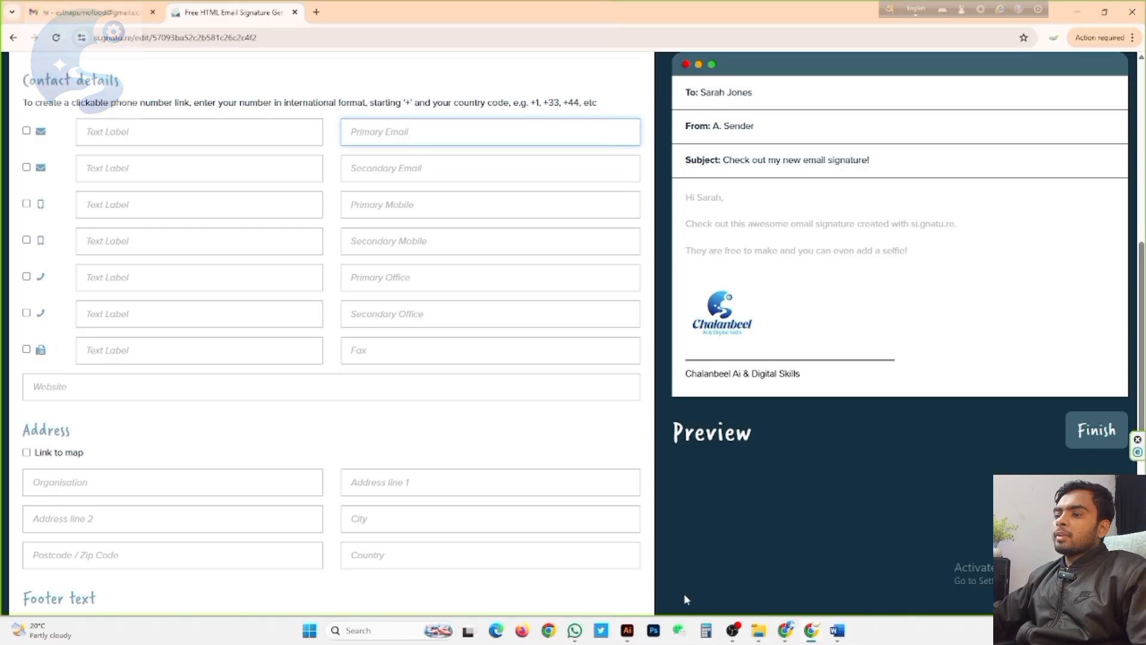
pyautogui.click(838, 630)
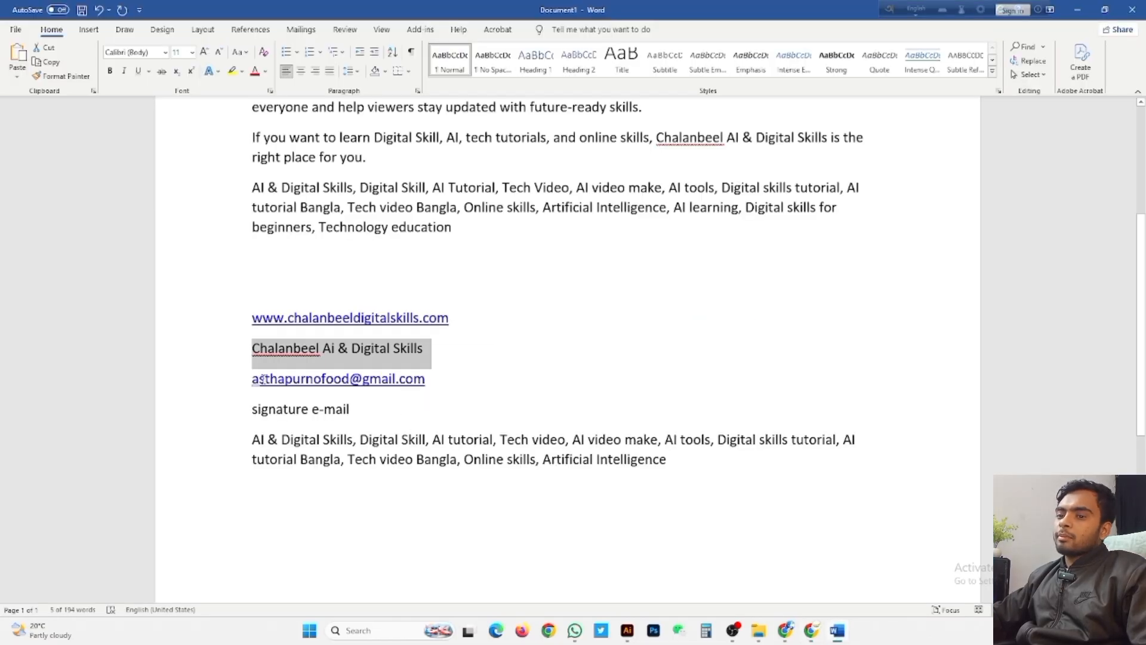
pyautogui.tripleClick(436, 374)
pyautogui.hotkey('ctrl', 'c')
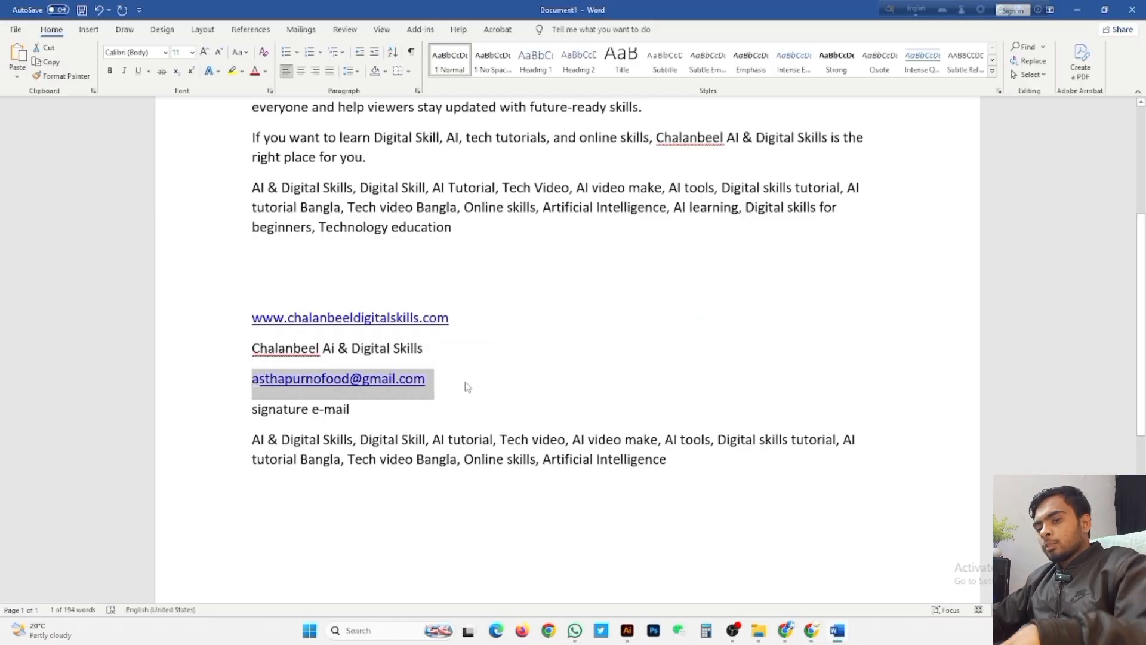
# Step: Return to the signature editor in Chrome, paste the contact e-mail as the primary email and enable its envelope icon
pyautogui.click(838, 630)
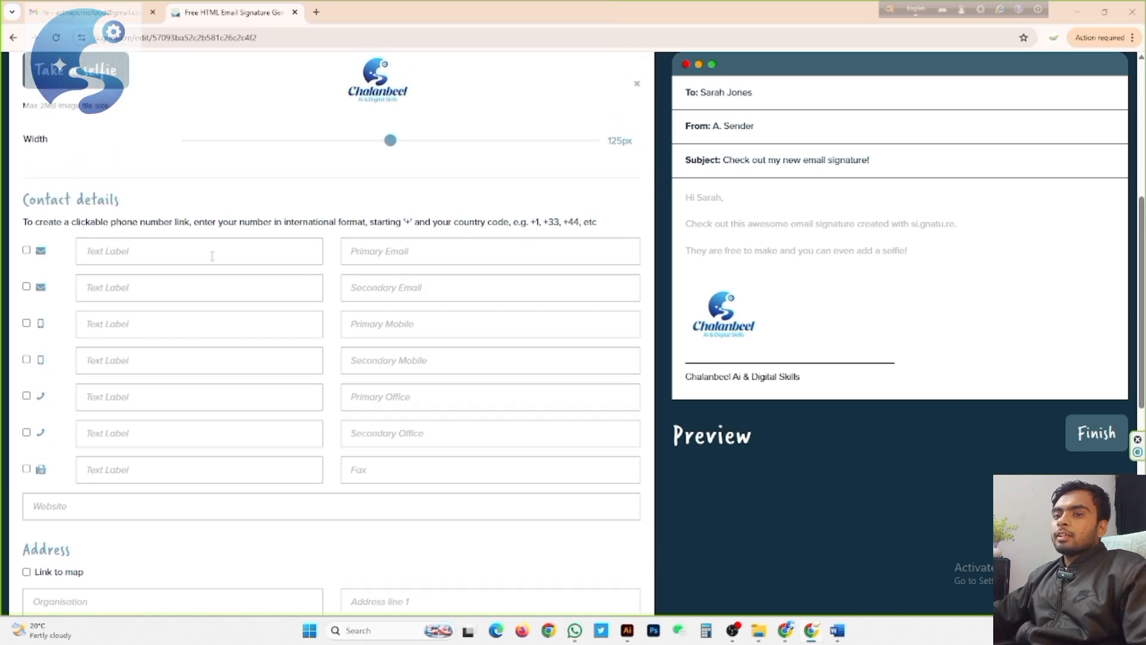
pyautogui.click(370, 256)
pyautogui.hotkey('ctrl', 'v')
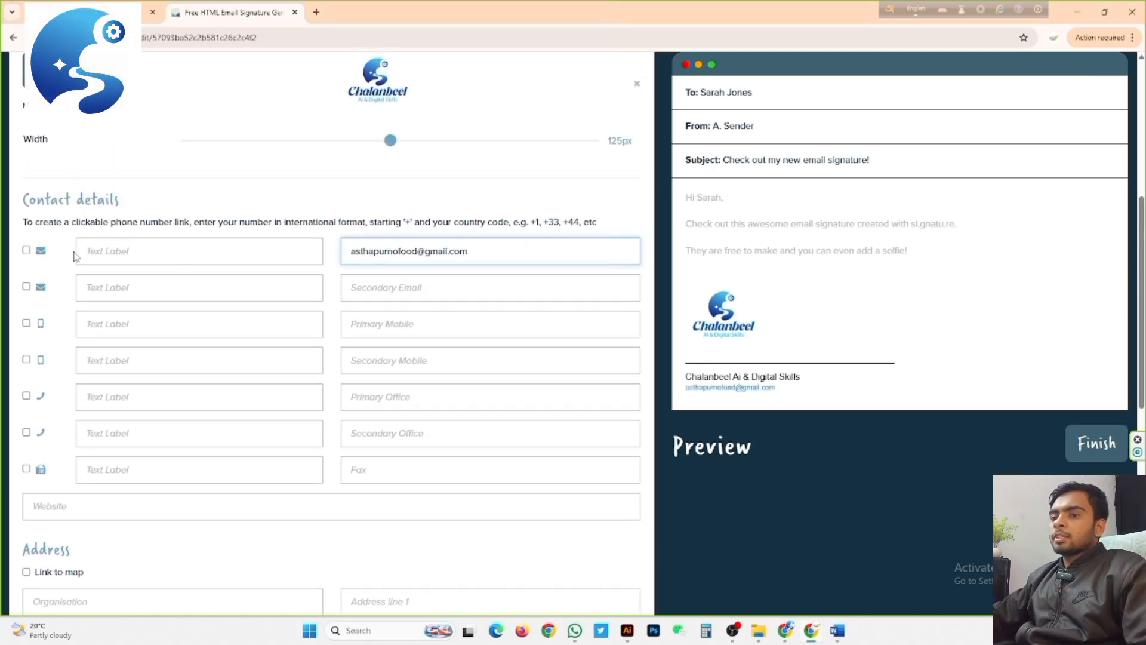
pyautogui.click(27, 250)
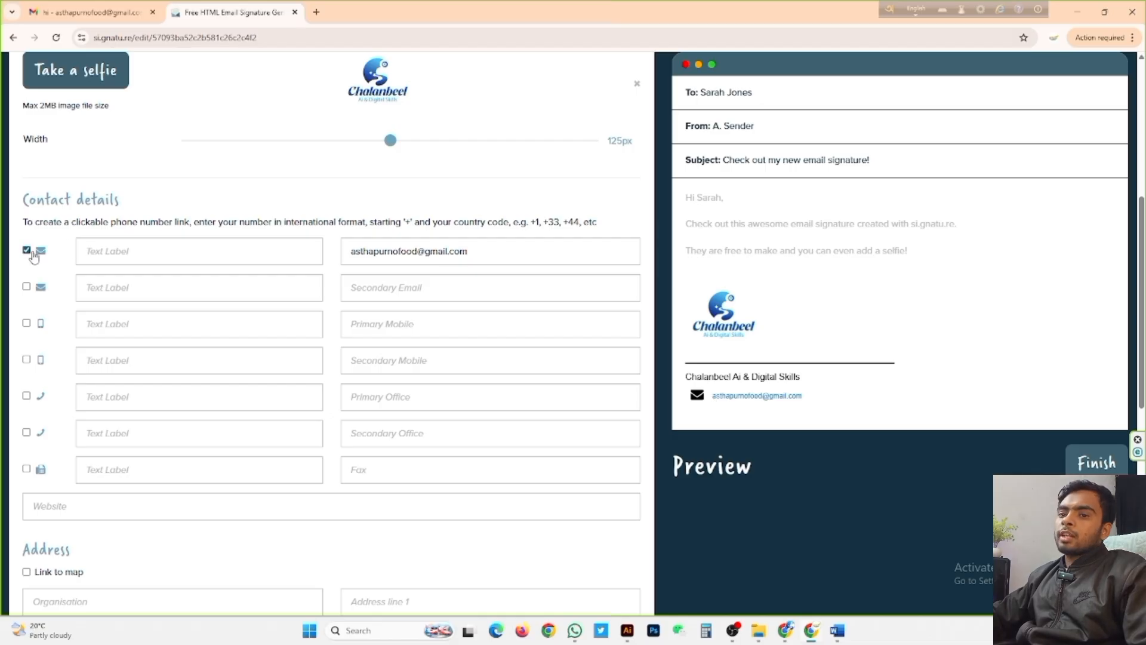
pyautogui.click(26, 251)
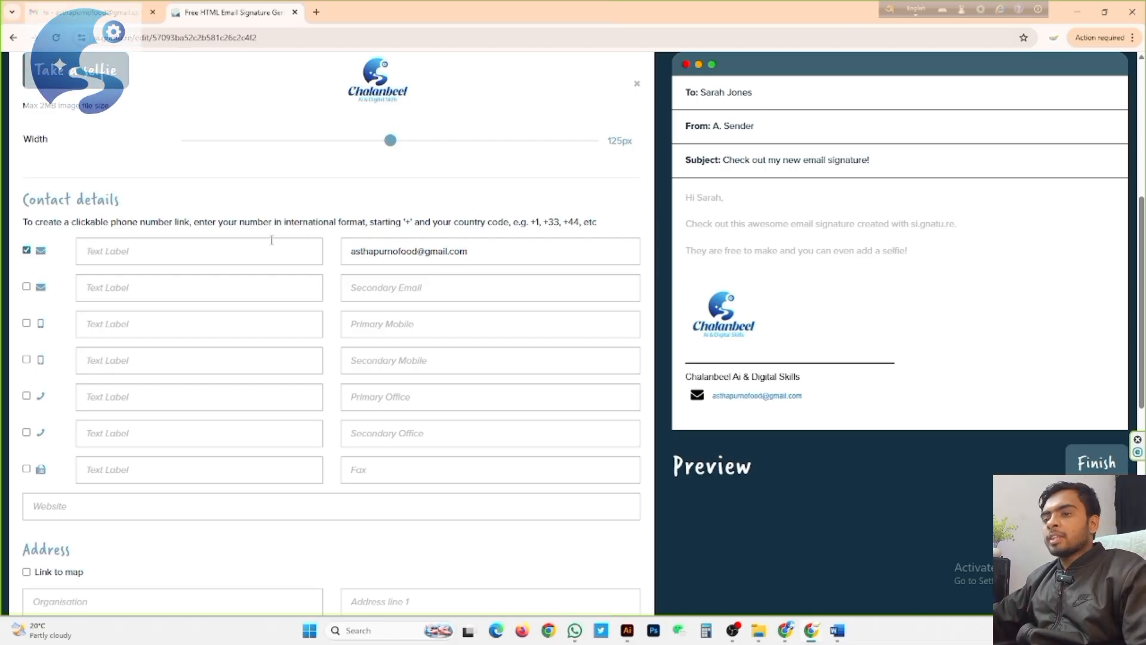
# Step: Reuse the primary e-mail address as the secondary email and enable its envelope icon
pyautogui.moveTo(473, 249); pyautogui.dragTo(369, 263)
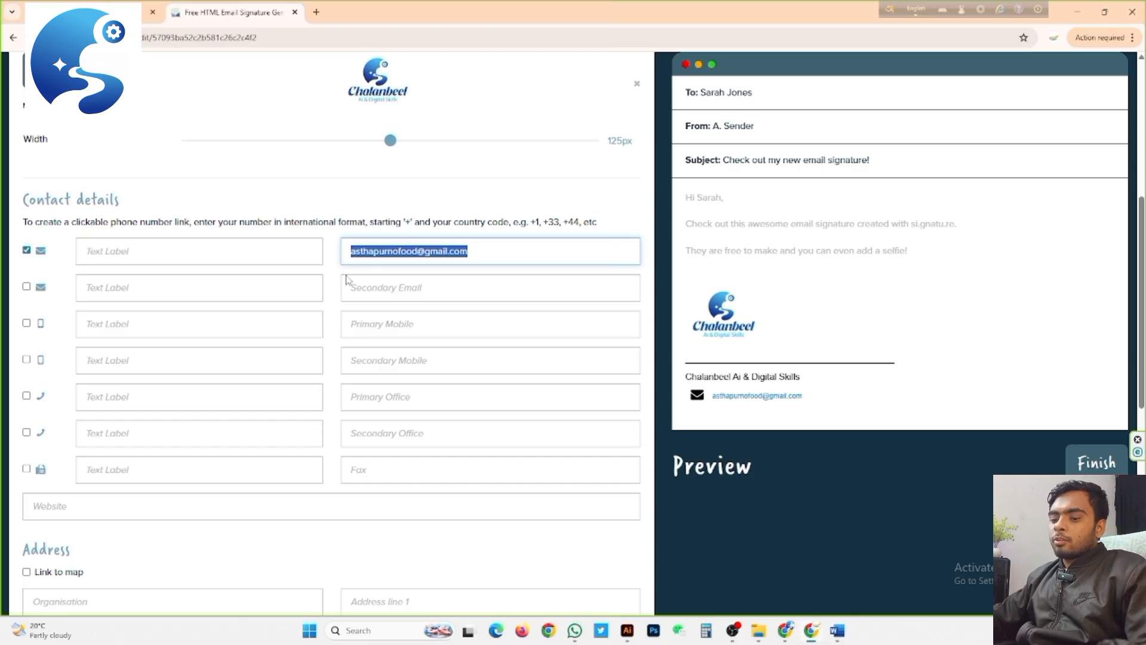
pyautogui.click(454, 293)
pyautogui.hotkey('ctrl', 'v')
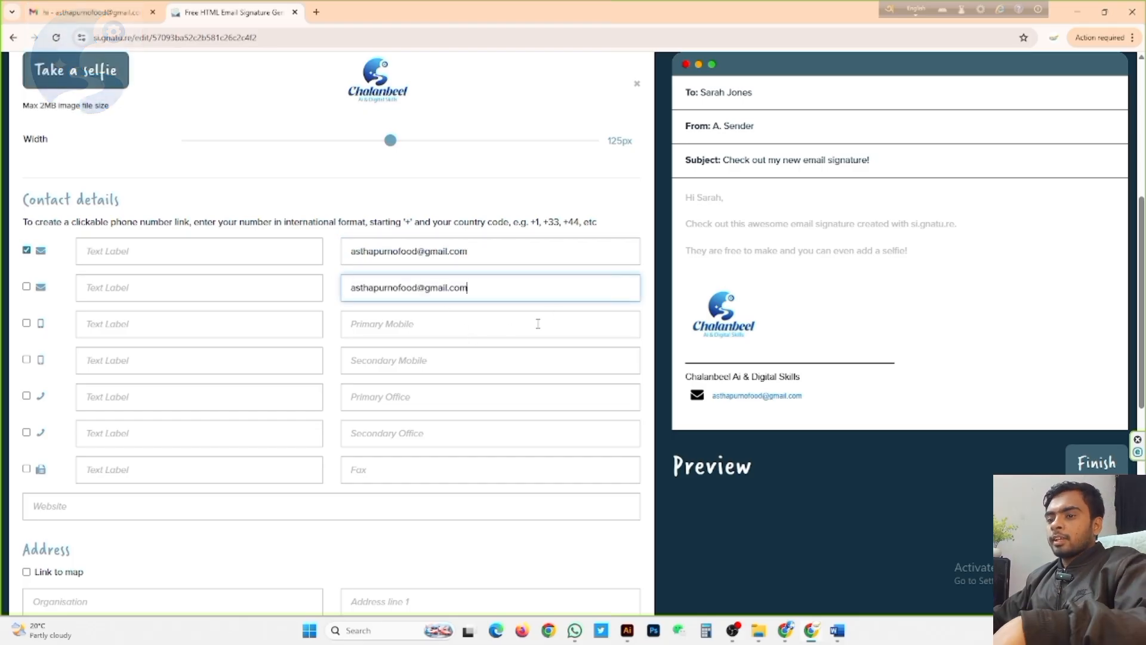
pyautogui.click(27, 286)
# Step: Enter the primary mobile number, trim its surplus characters and enable its mobile icon
pyautogui.scroll(-1, 168, 307)
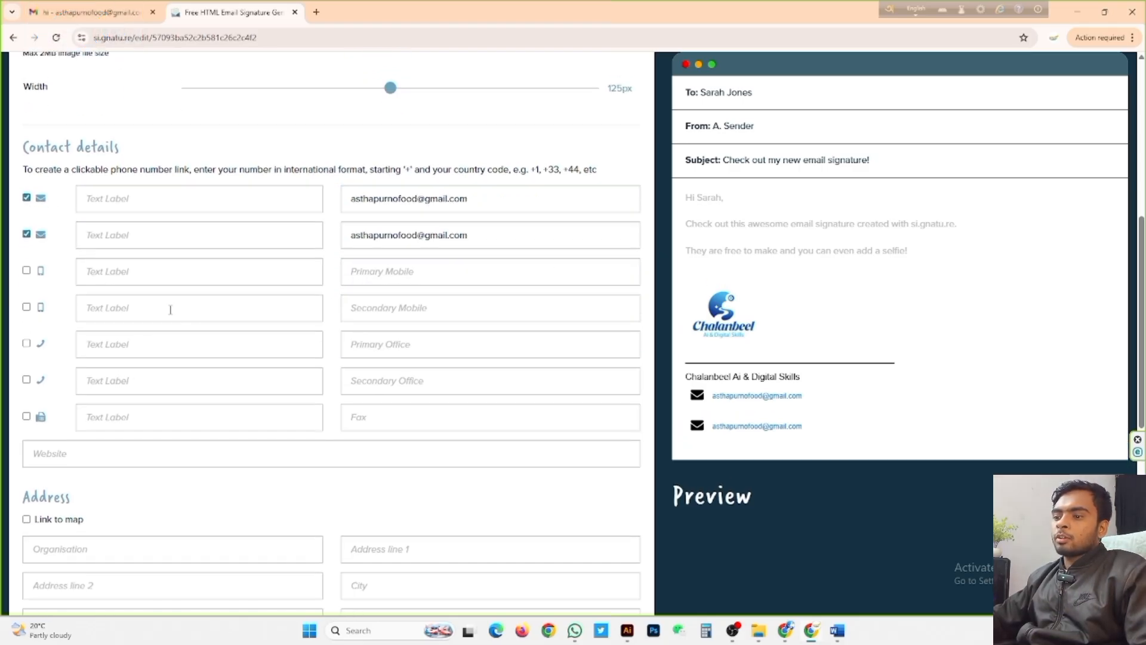
pyautogui.click(397, 267)
pyautogui.write('0154555rrrrr')
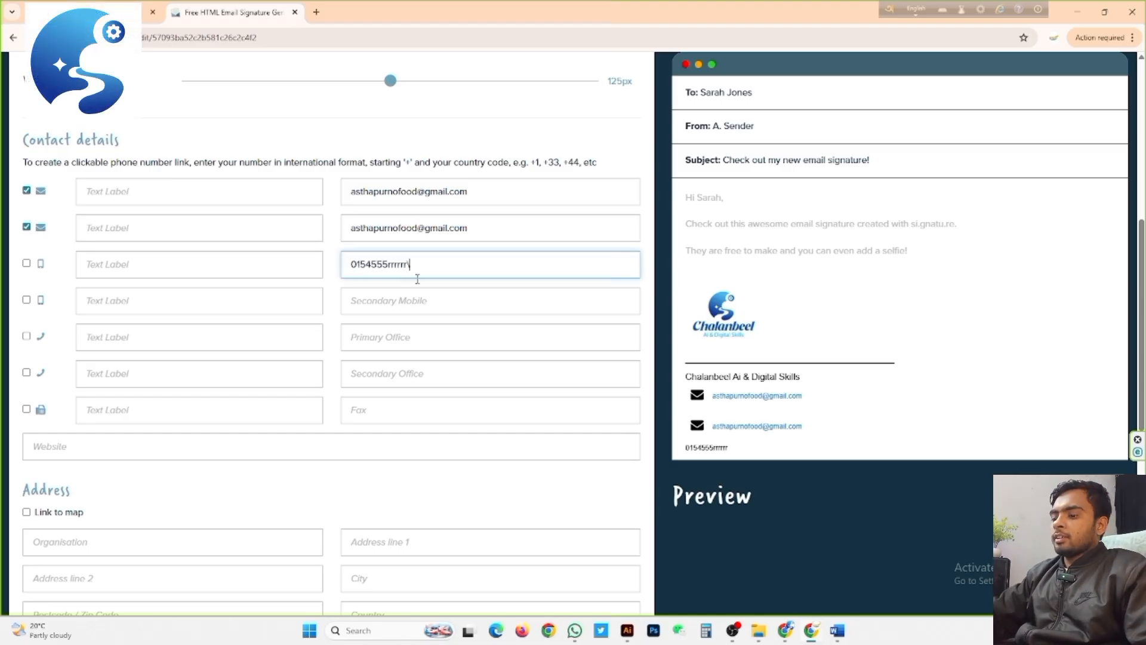
pyautogui.press('BackSpace')
pyautogui.press('BackSpace')
pyautogui.press('BackSpace')
pyautogui.press('BackSpace')
pyautogui.press('BackSpace')
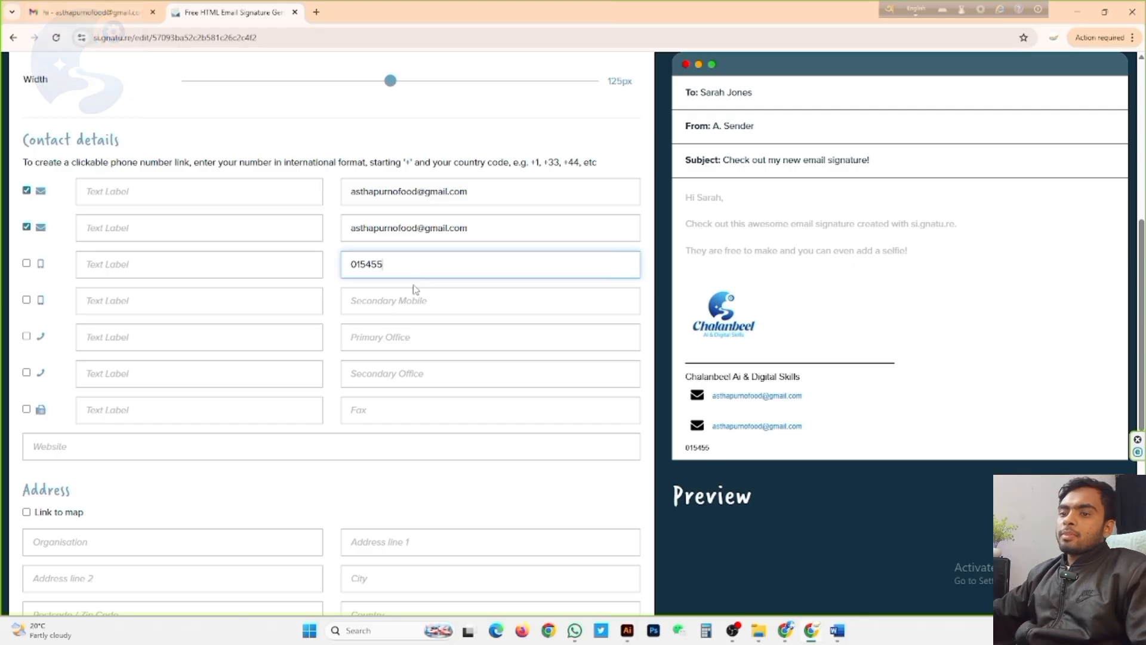
pyautogui.click(27, 263)
# Step: Enter the same phone number for the secondary mobile, primary office, secondary office and fax
pyautogui.click(418, 301)
pyautogui.write('015455')
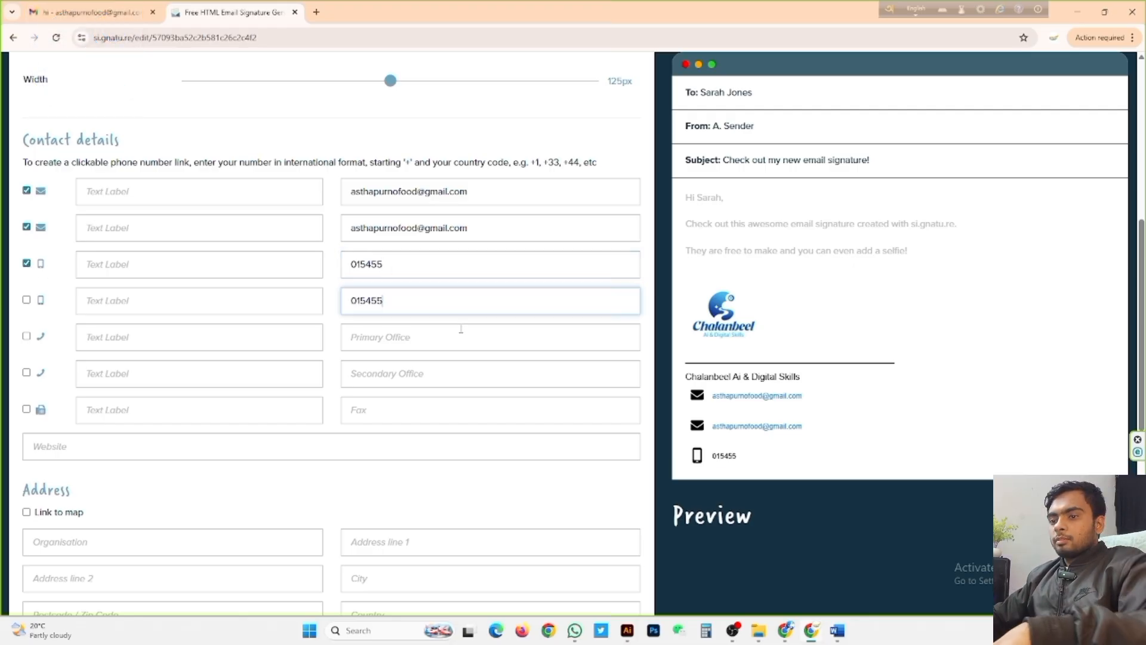
pyautogui.click(430, 338)
pyautogui.click(440, 375)
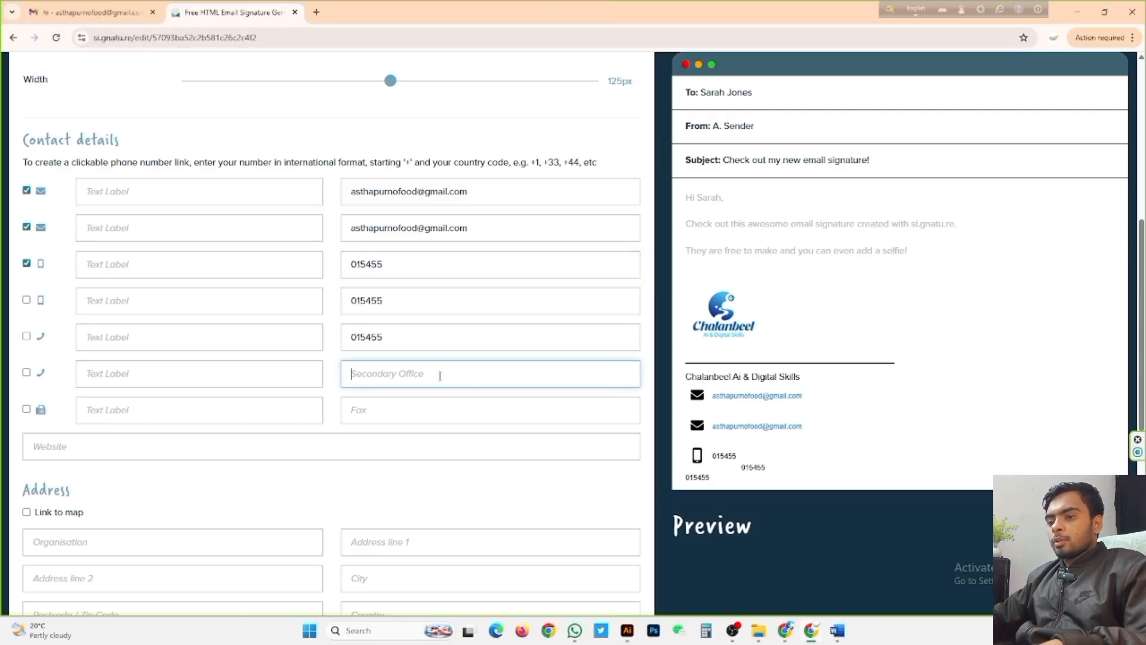
pyautogui.click(436, 411)
pyautogui.write('015455')
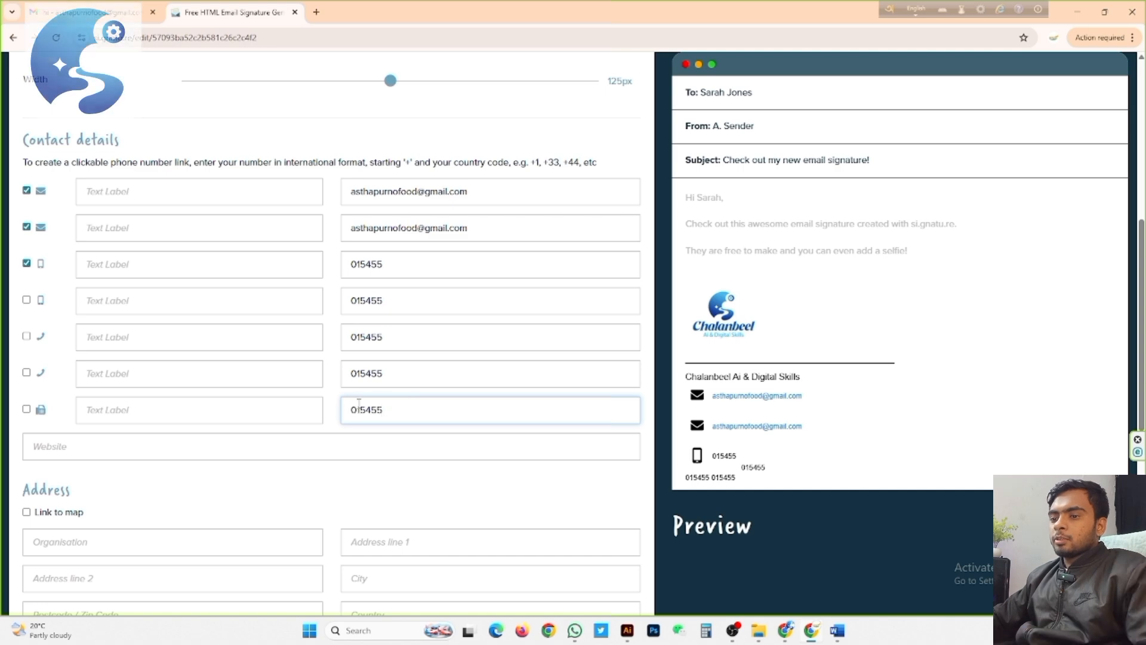
# Step: Enable the icons for the secondary mobile, both office numbers and the fax
pyautogui.click(26, 300)
pyautogui.click(26, 336)
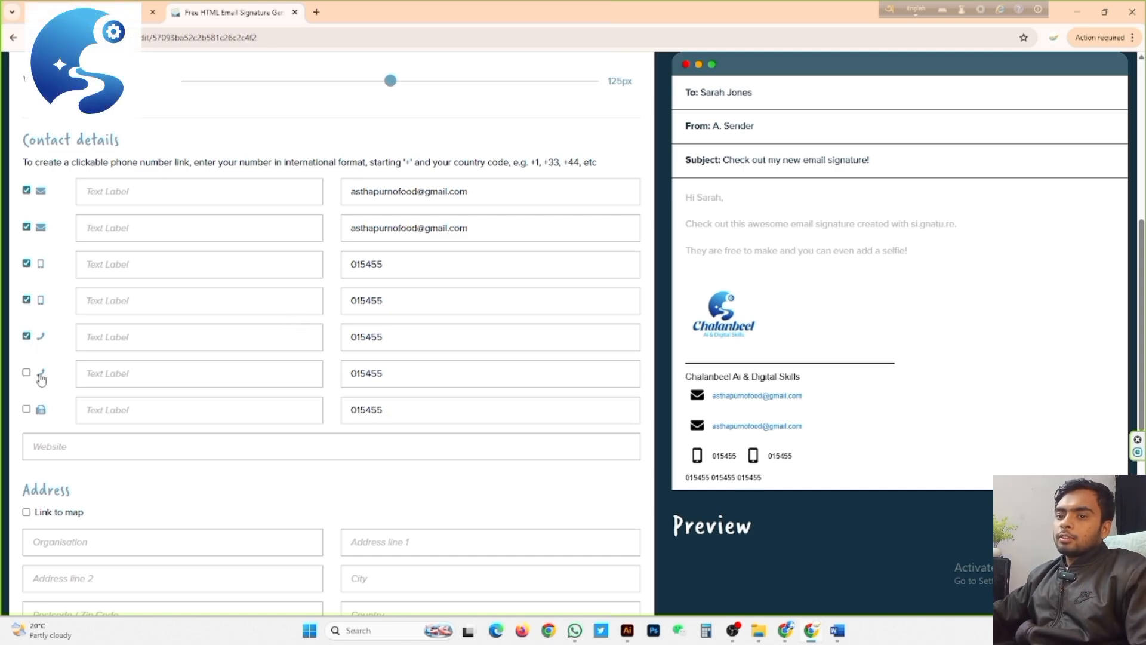
pyautogui.click(26, 372)
pyautogui.click(26, 410)
pyautogui.scroll(-5, 867, 420)
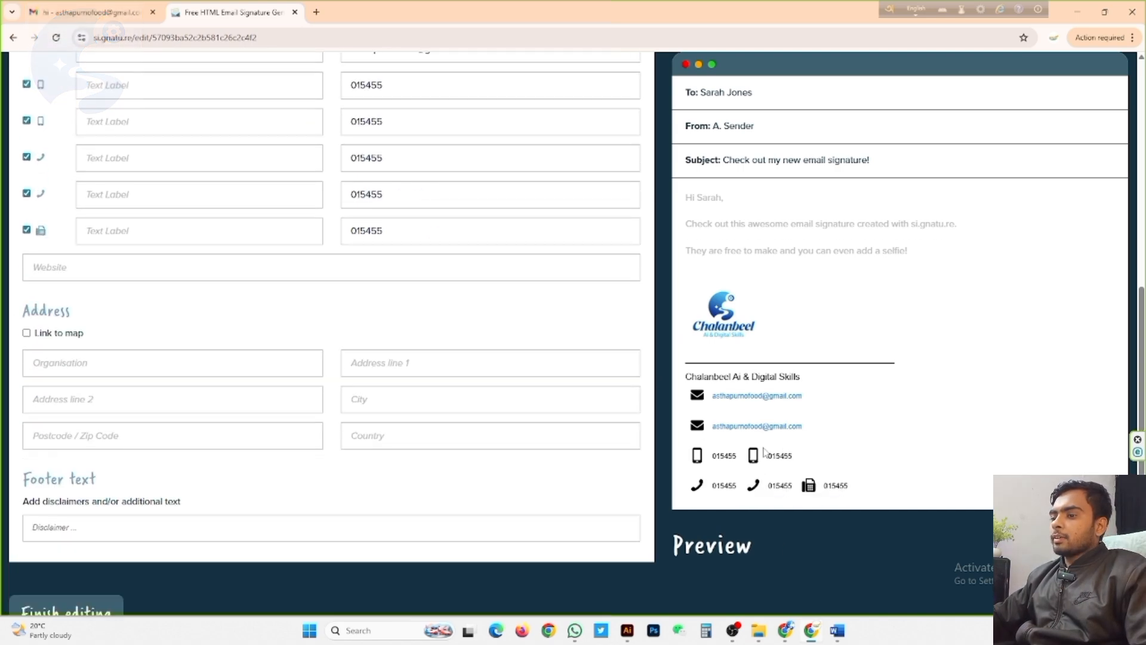
pyautogui.scroll(3, 753, 434)
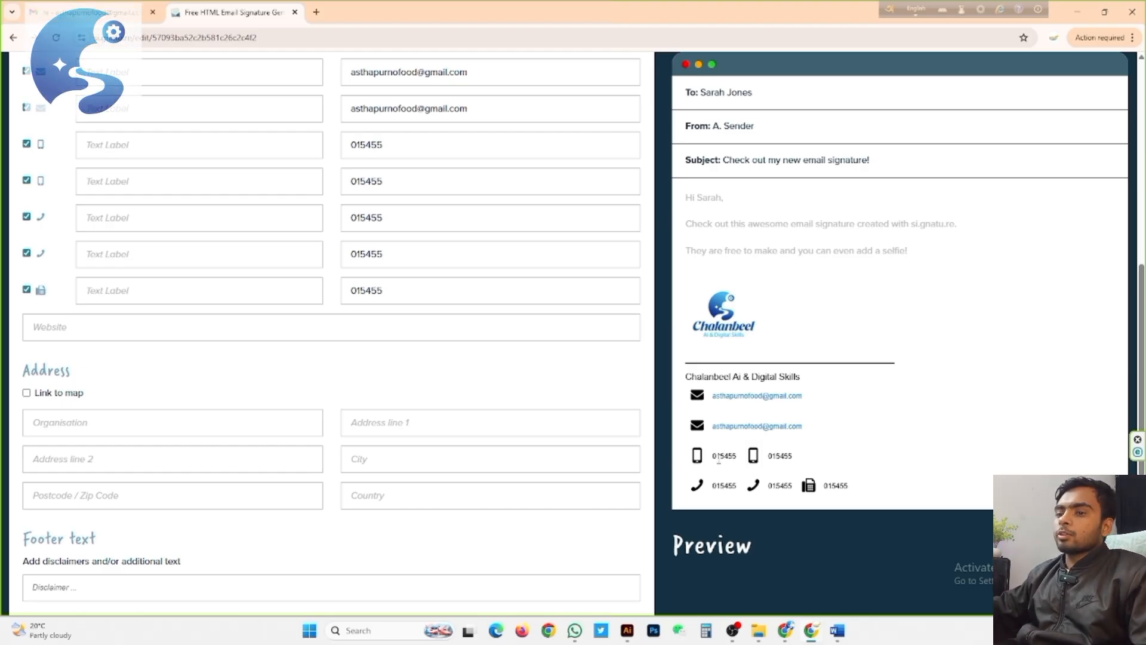
pyautogui.scroll(4, 709, 456)
pyautogui.scroll(-5, 709, 457)
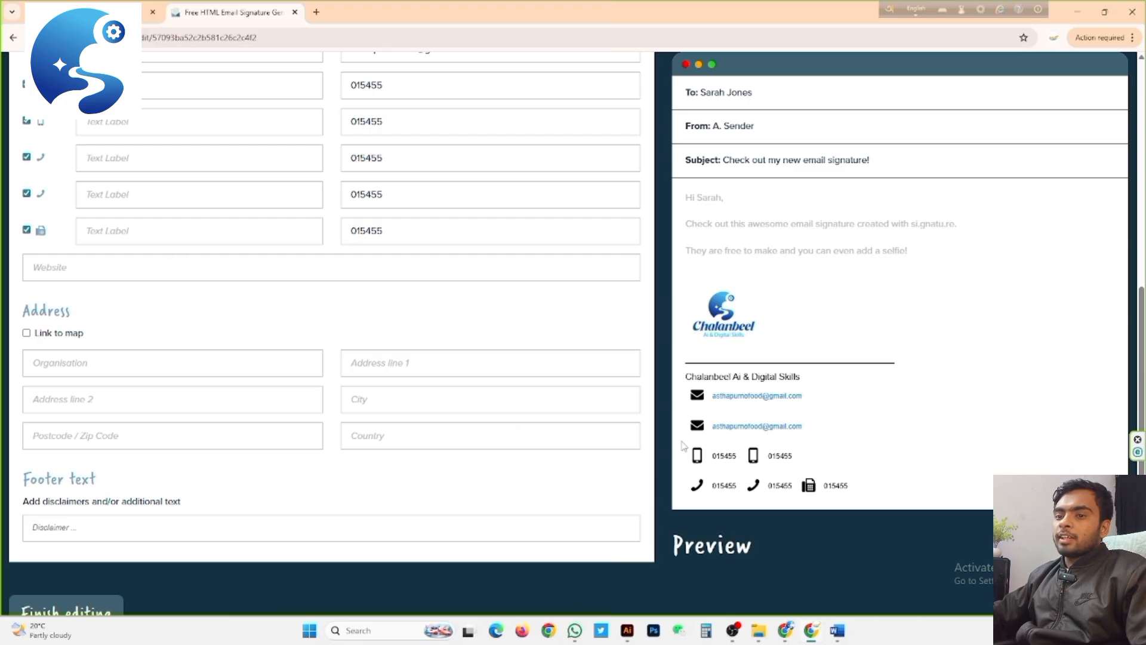
pyautogui.click(837, 630)
pyautogui.moveTo(235, 316); pyautogui.dragTo(476, 302)
pyautogui.click(484, 321)
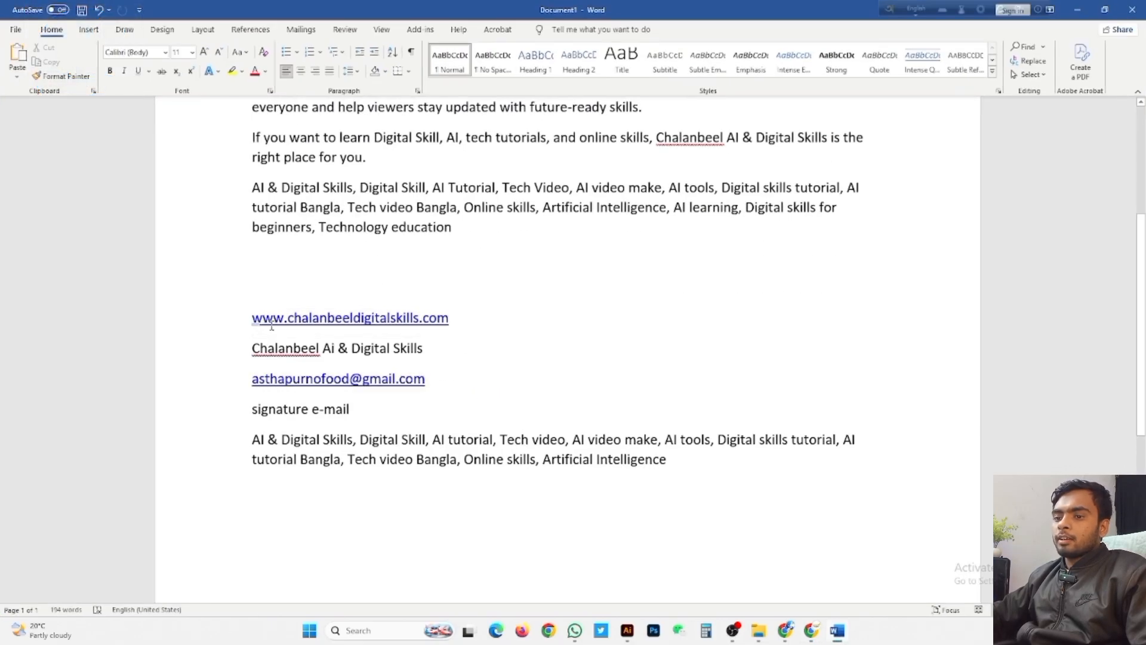
pyautogui.moveTo(270, 316); pyautogui.dragTo(471, 299)
pyautogui.hotkey('ctrl', 'c')
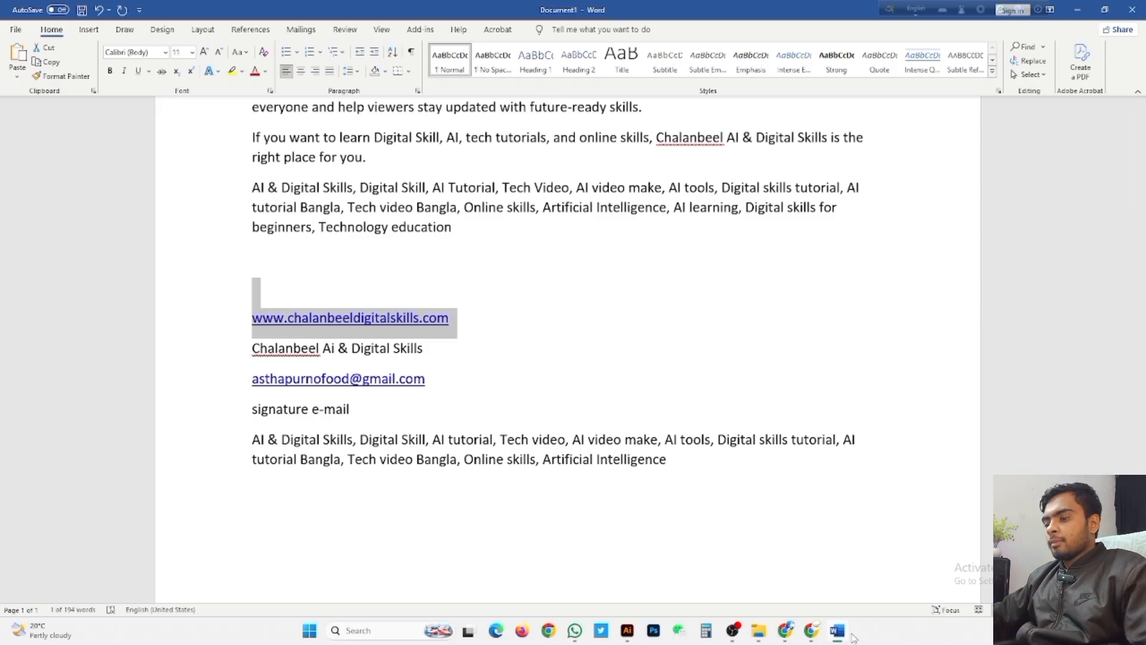
pyautogui.click(837, 630)
pyautogui.click(130, 270)
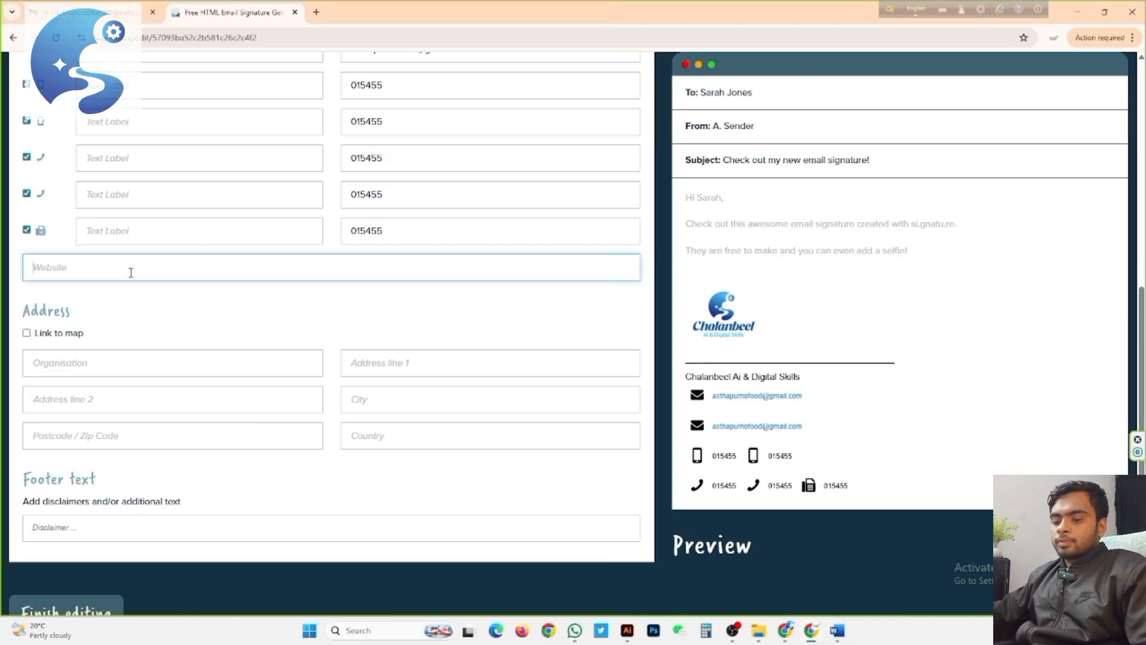
pyautogui.hotkey('ctrl', 'v')
pyautogui.scroll(-2, 287, 311)
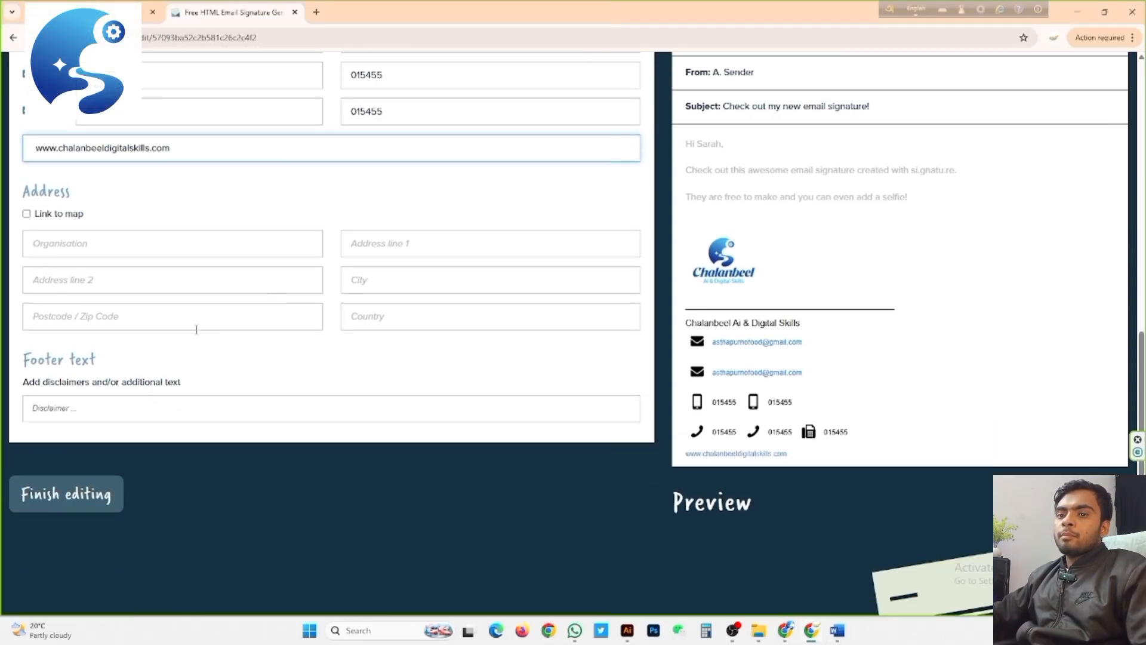
# Step: Turn on the map link for the address and fill in the organisation, postcode, country and city
pyautogui.click(34, 215)
pyautogui.click(56, 243)
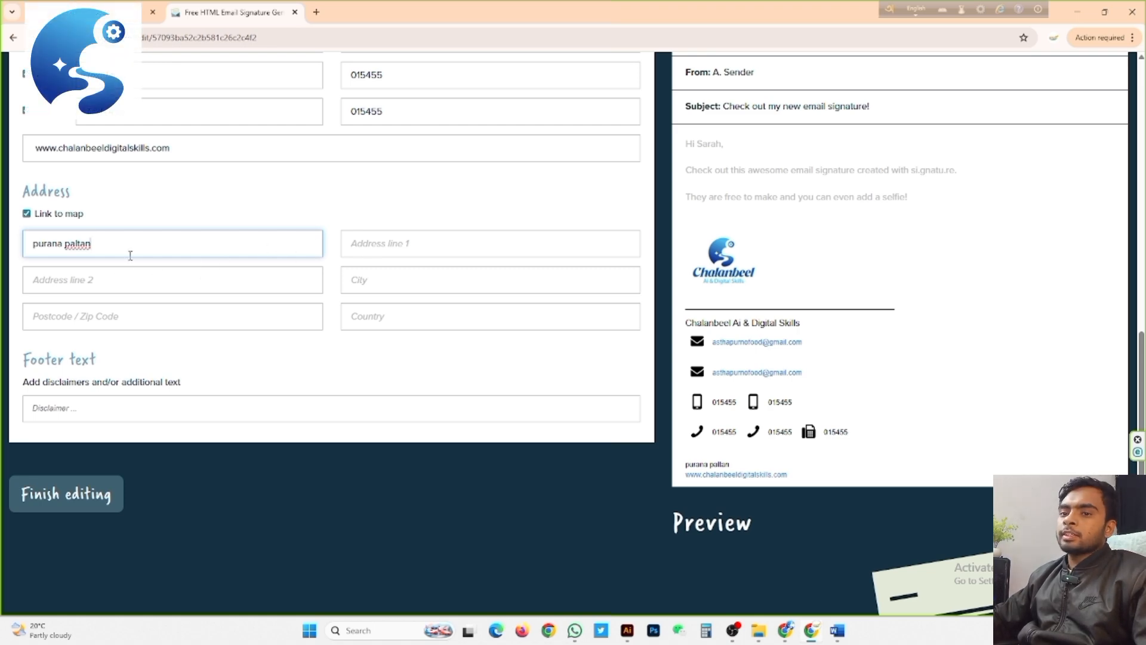
pyautogui.doubleClick(78, 244)
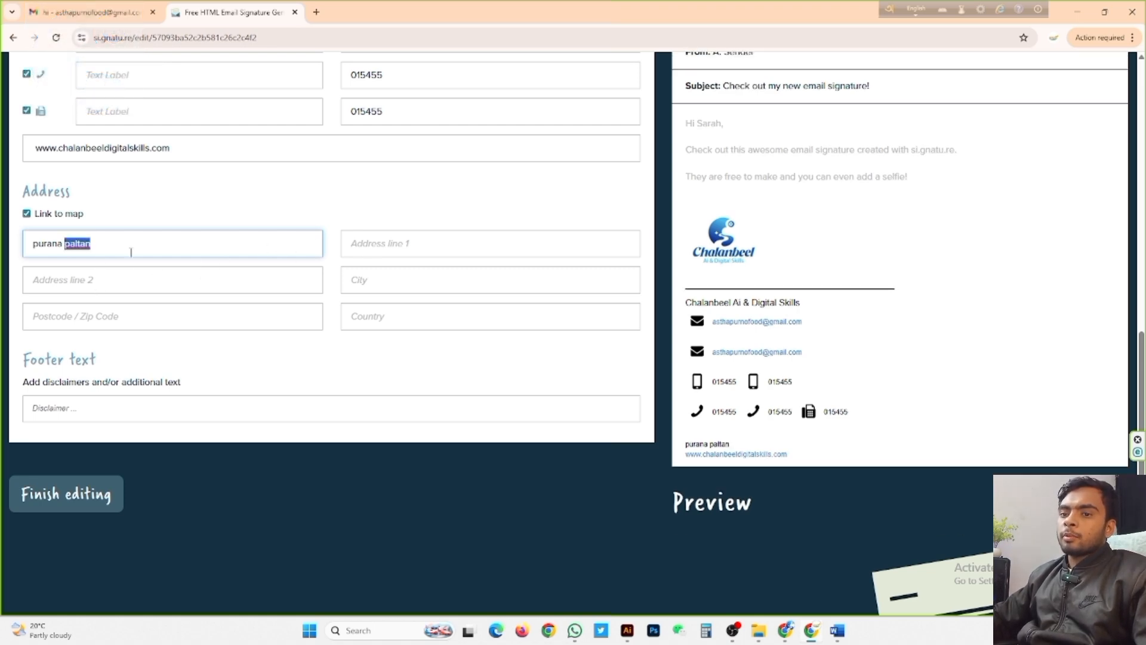
pyautogui.click(89, 314)
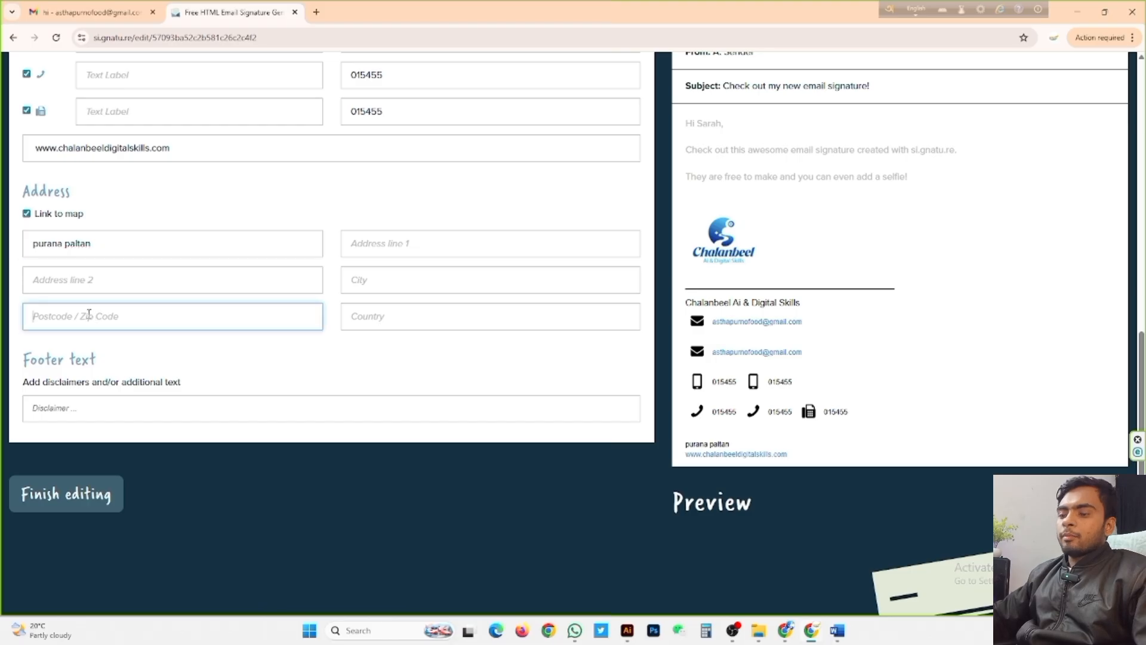
pyautogui.click(468, 308)
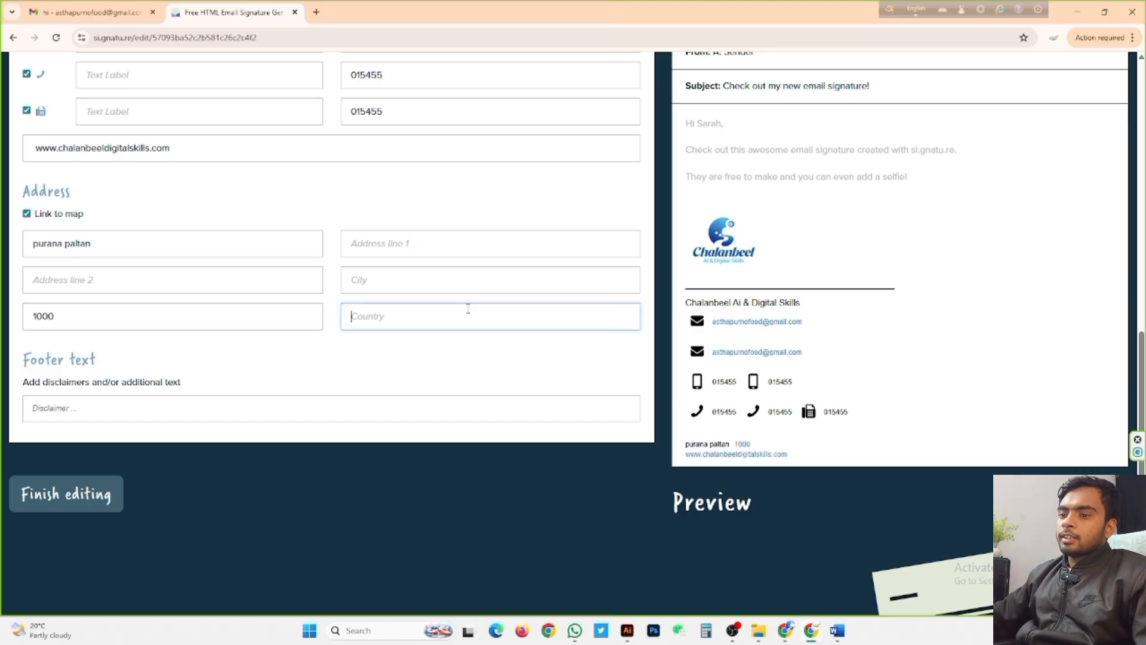
pyautogui.write('Bangladesh')
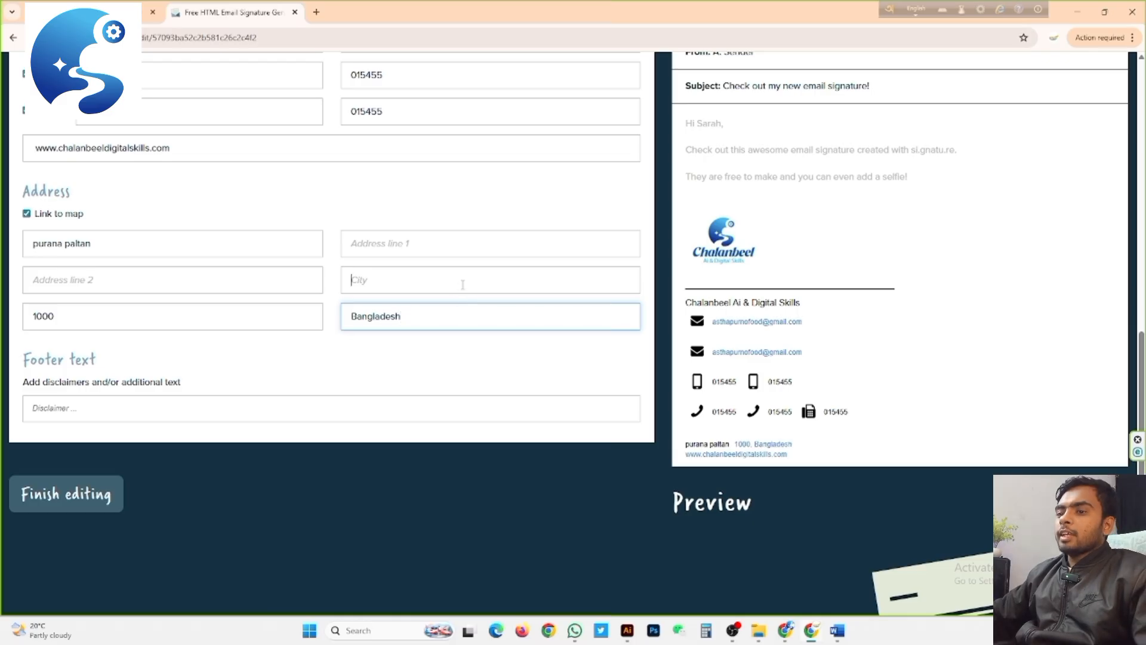
pyautogui.write('Dhaka')
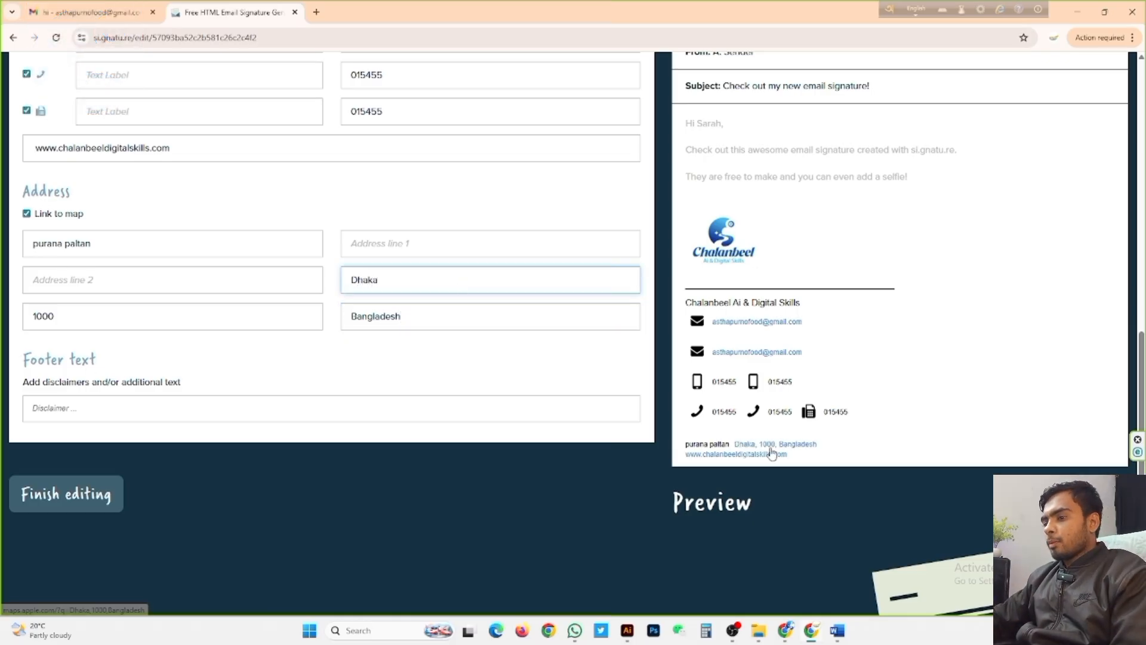
pyautogui.click(837, 633)
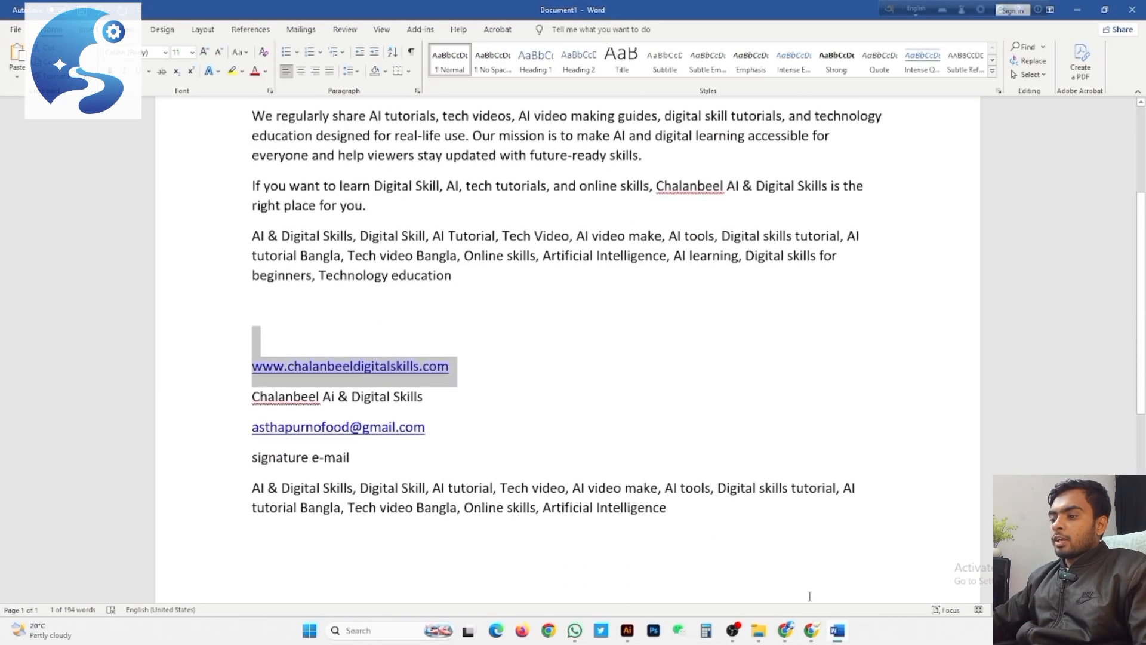
pyautogui.click(836, 631)
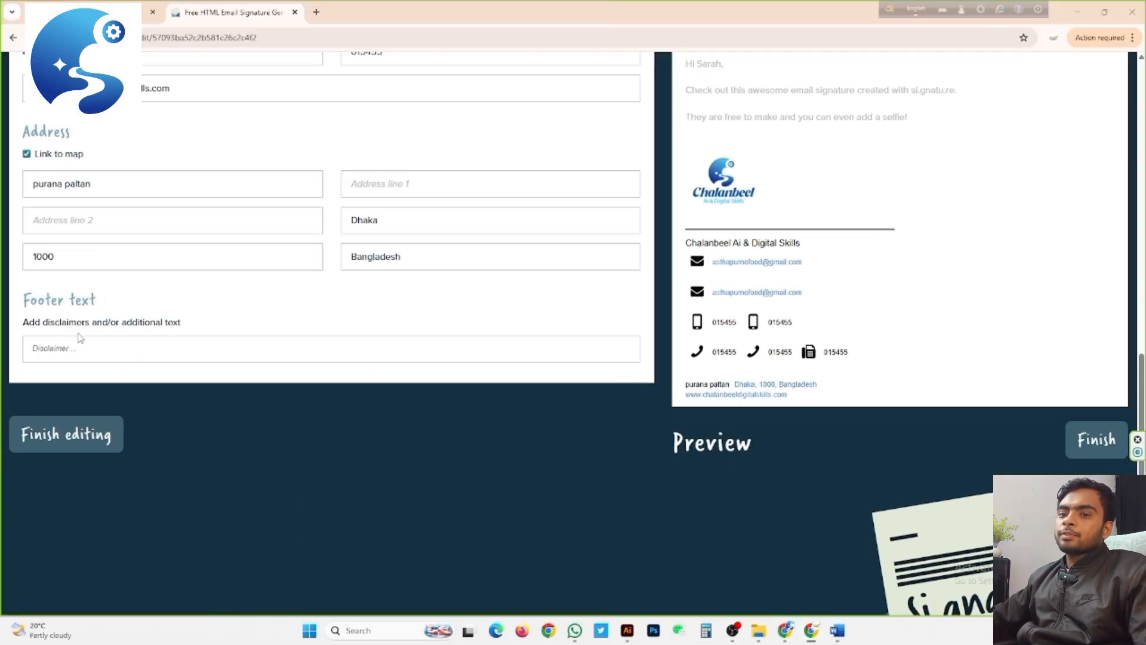
pyautogui.scroll(4, 80, 337)
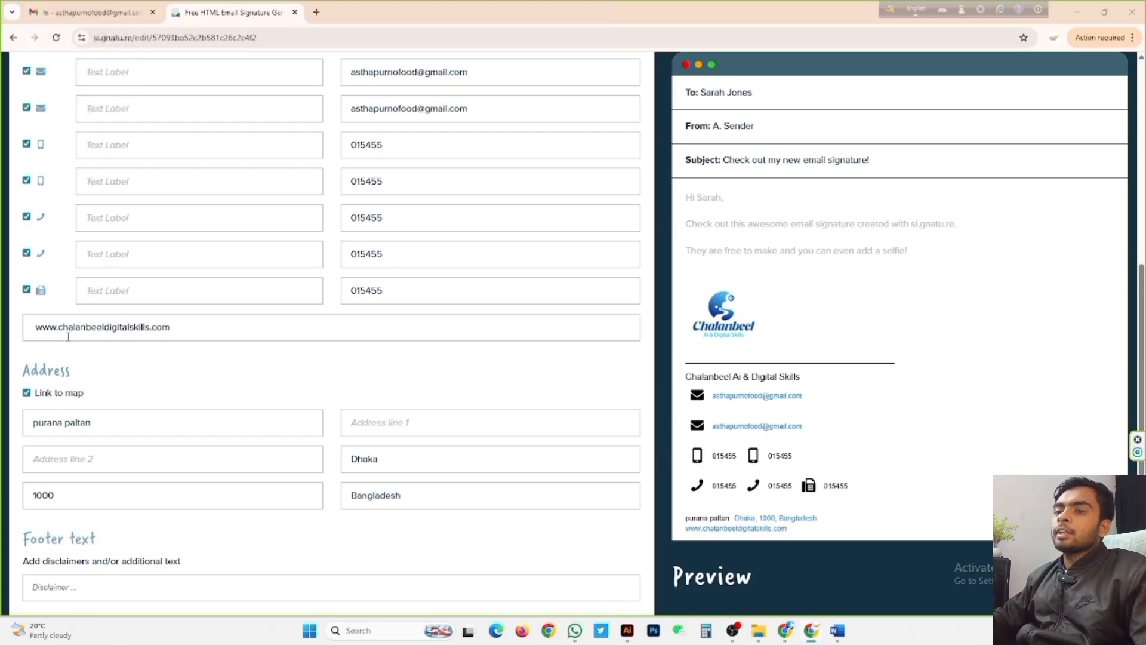
pyautogui.scroll(-6, 68, 336)
pyautogui.scroll(10, 702, 494)
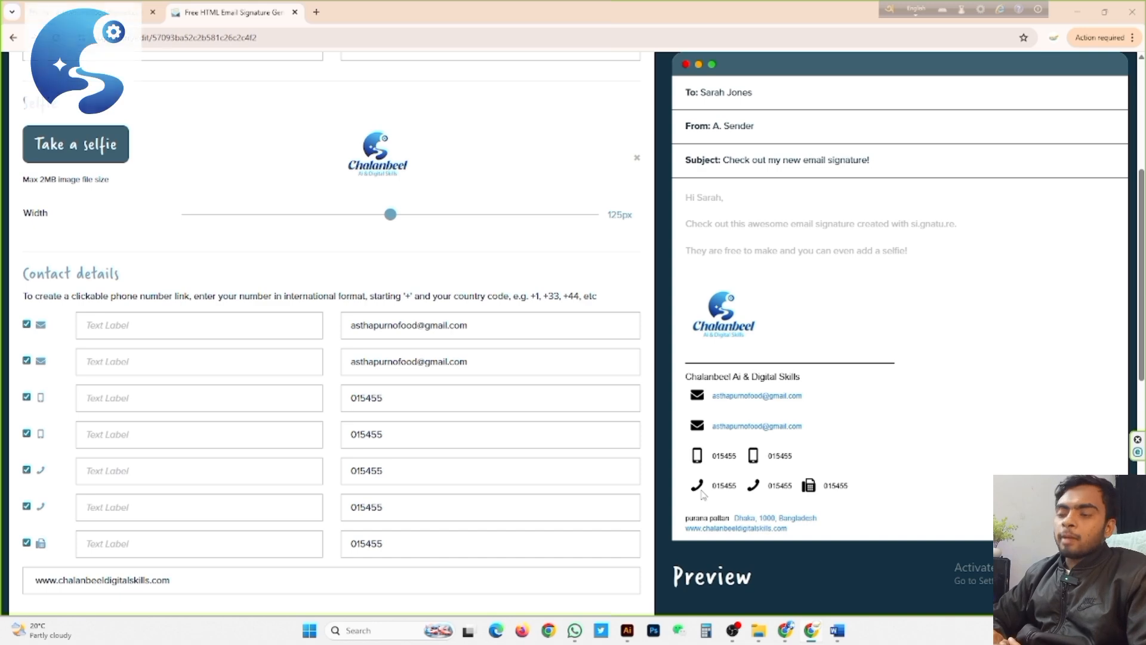
pyautogui.scroll(-6, 702, 493)
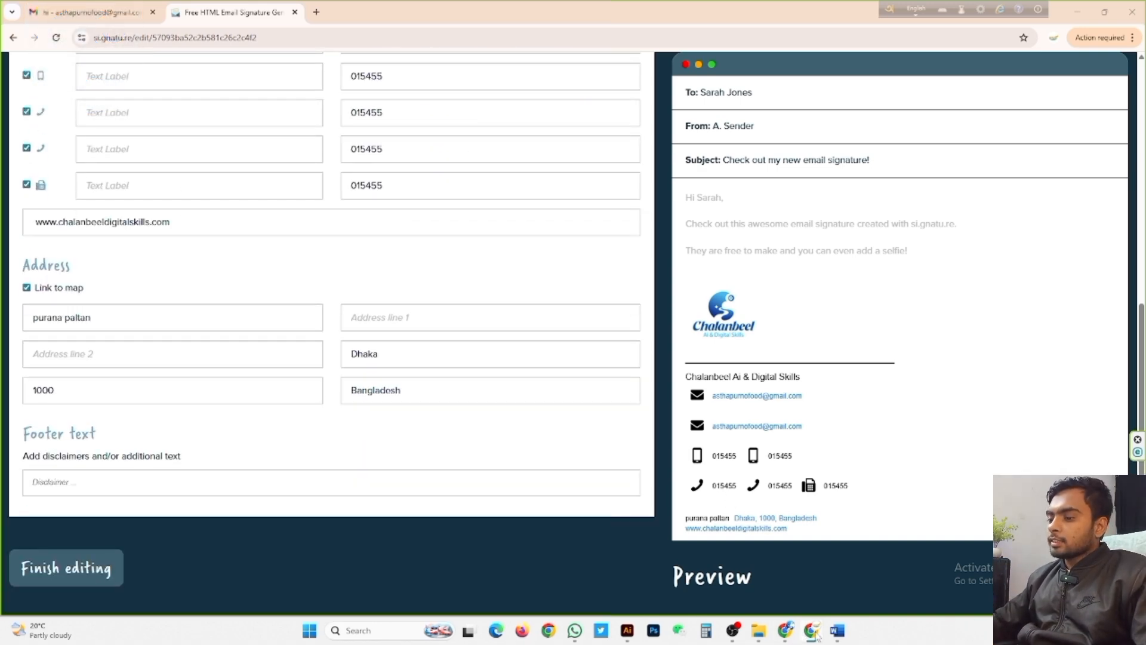
# Step: Switch to the Word document and copy the channel description paragraphs, from "Chalanbeel AI & Digital Skills is an educational YouTube channel" through "Technology education"
pyautogui.click(837, 630)
pyautogui.scroll(2, 309, 245)
pyautogui.scroll(2, 309, 245)
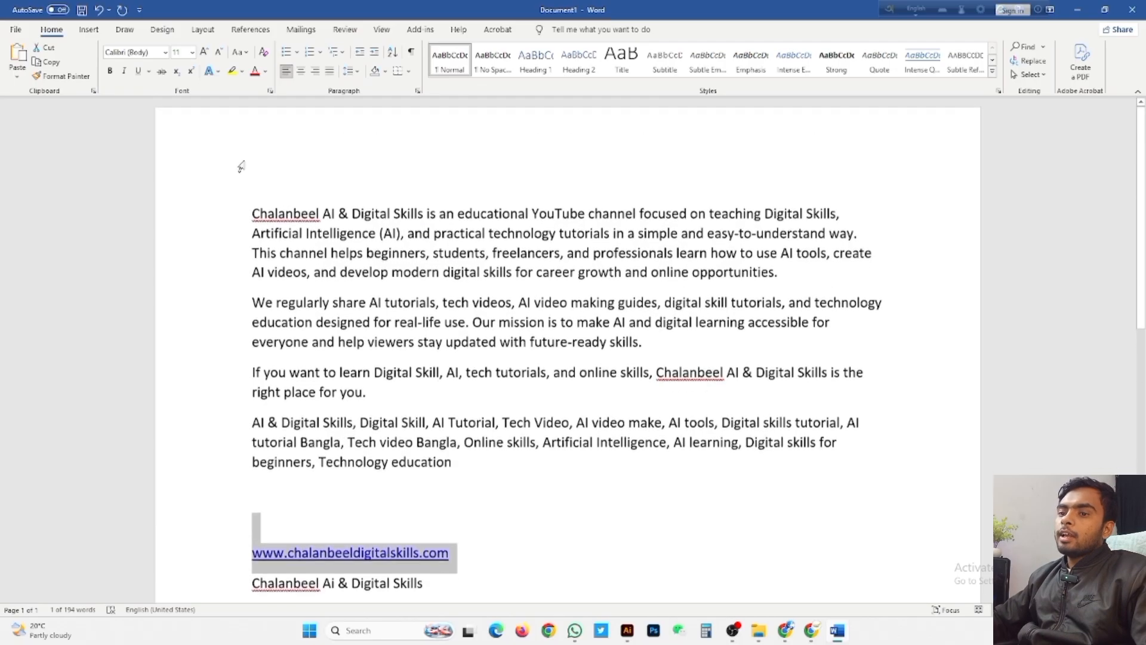
pyautogui.moveTo(251, 219); pyautogui.dragTo(824, 466)
pyautogui.hotkey('ctrl', 'c')
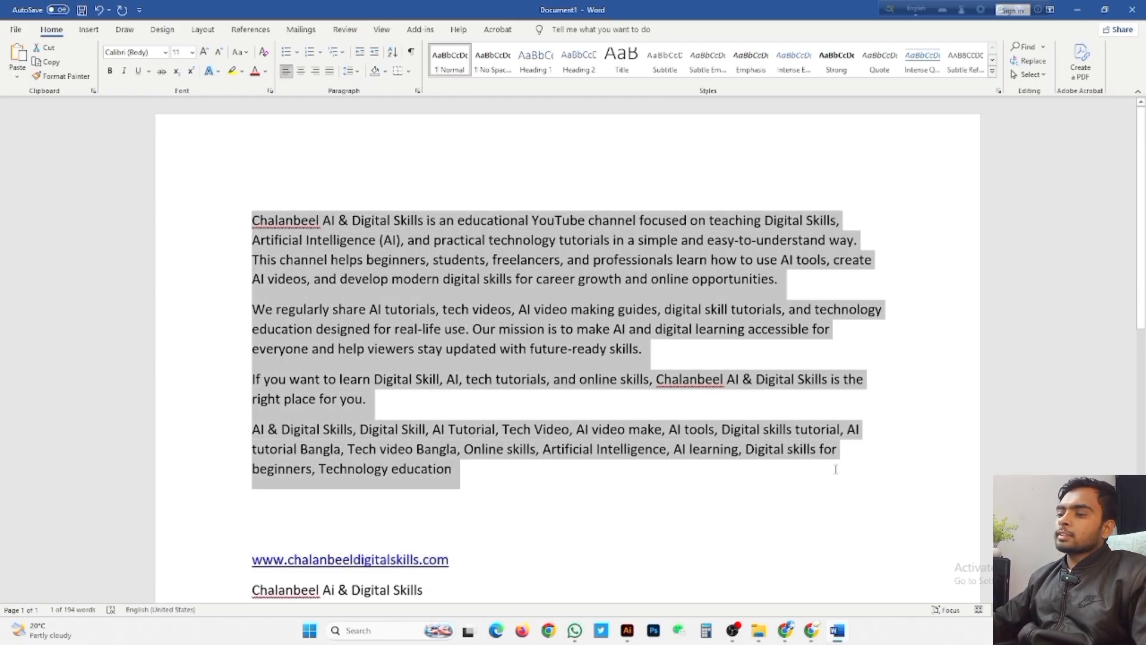
pyautogui.scroll(-4, 835, 469)
# Step: Return to the signature editor in Chrome and paste the copied channel description as the footer disclaimer text
pyautogui.hotkey('alt', 'Tab')
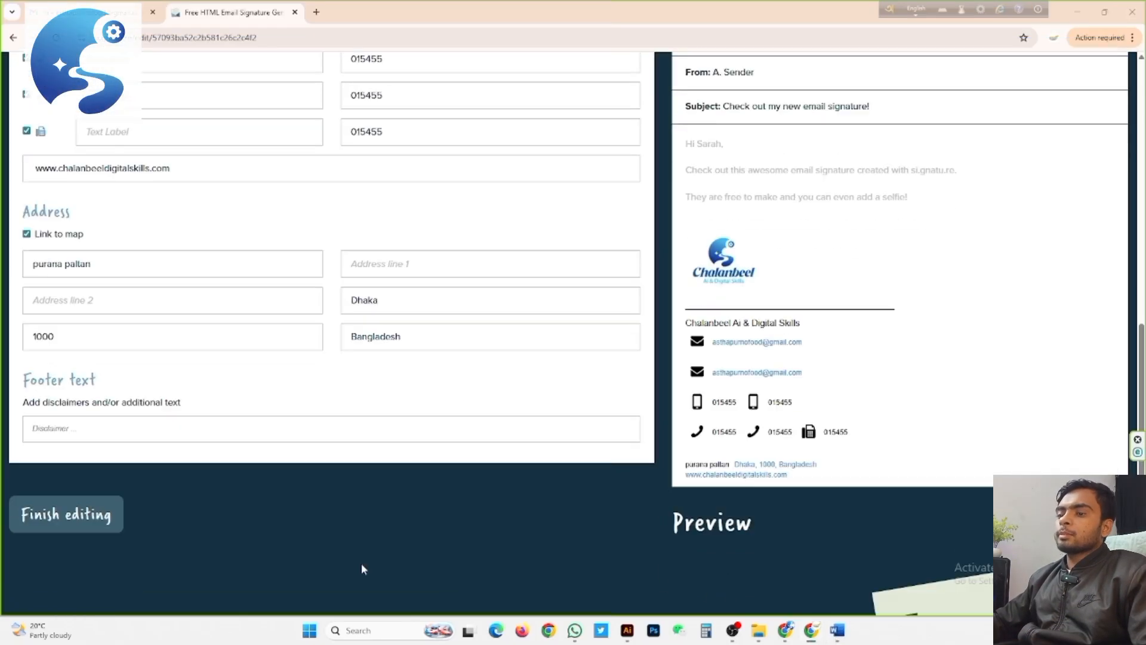
pyautogui.scroll(-3, 361, 537)
pyautogui.click(240, 256)
pyautogui.hotkey('ctrl', 'v')
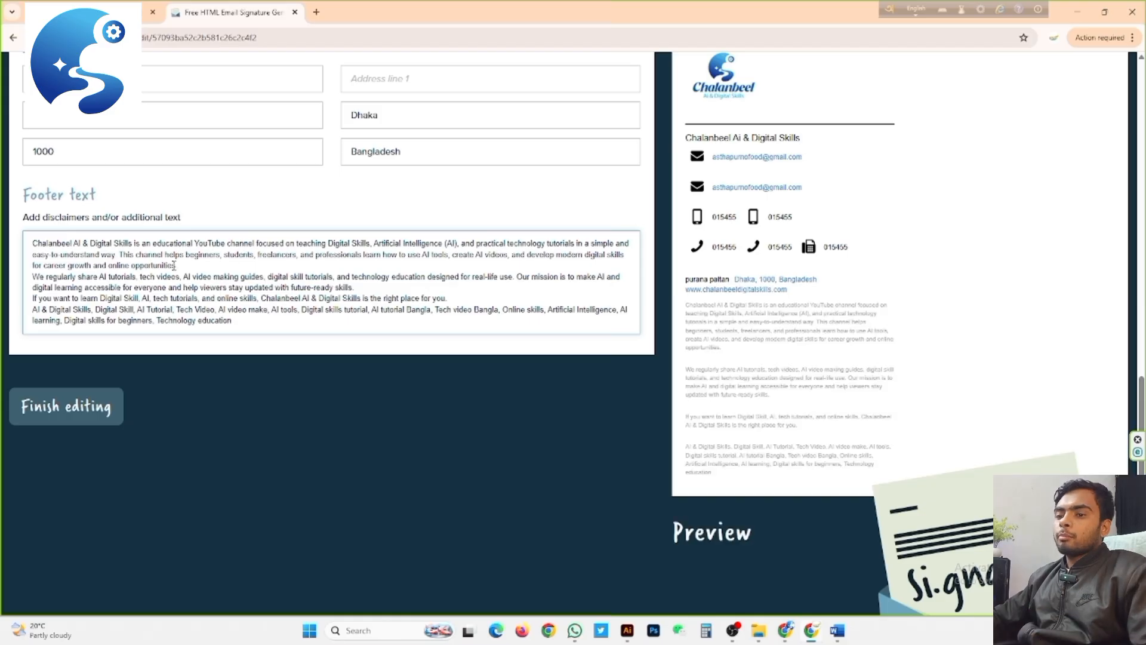
# Step: Review the signature preview and contact entries, and examine the logo and banner options in the Images section
pyautogui.scroll(4, 826, 396)
pyautogui.scroll(-5, 749, 310)
pyautogui.scroll(4, 782, 341)
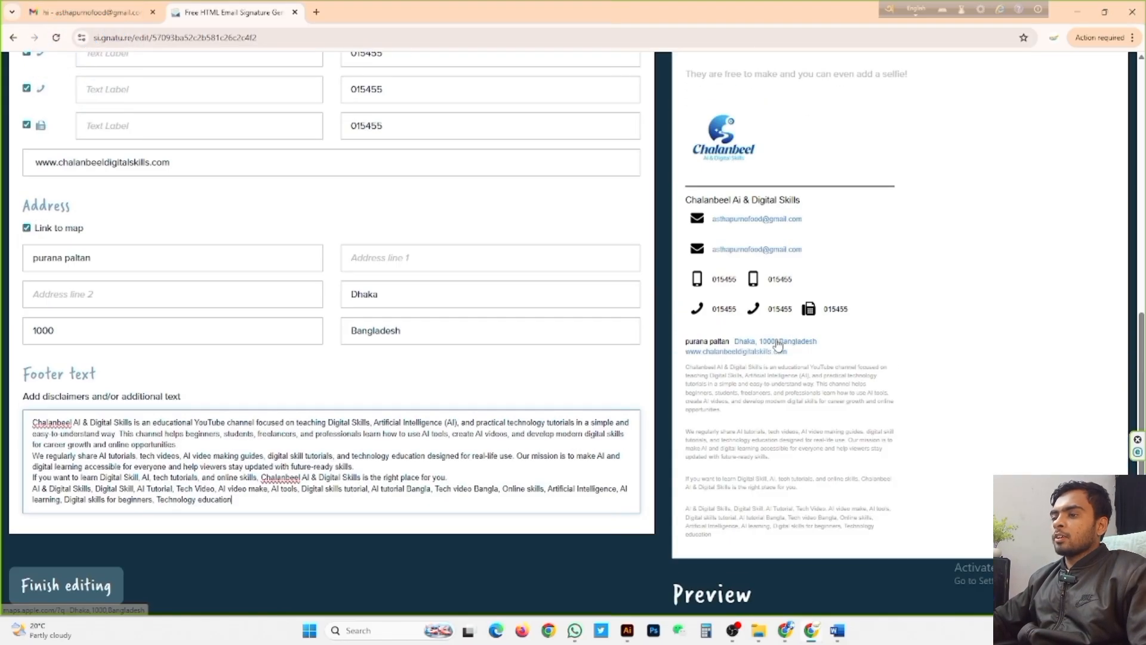
pyautogui.scroll(15, 382, 352)
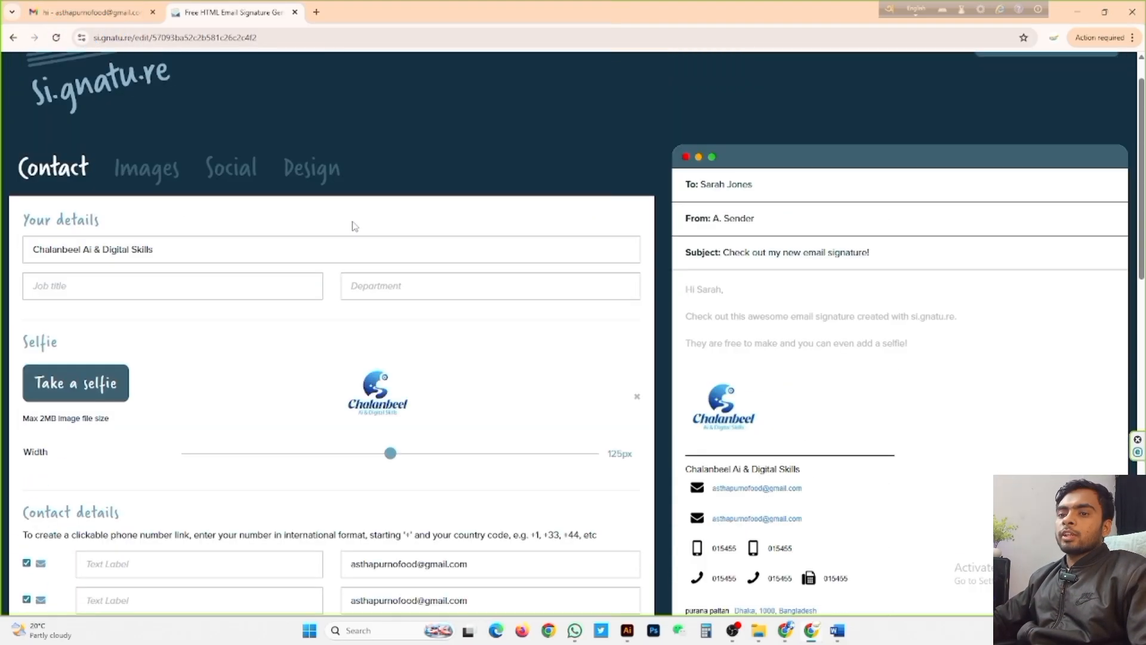
pyautogui.scroll(1, 353, 225)
pyautogui.click(124, 221)
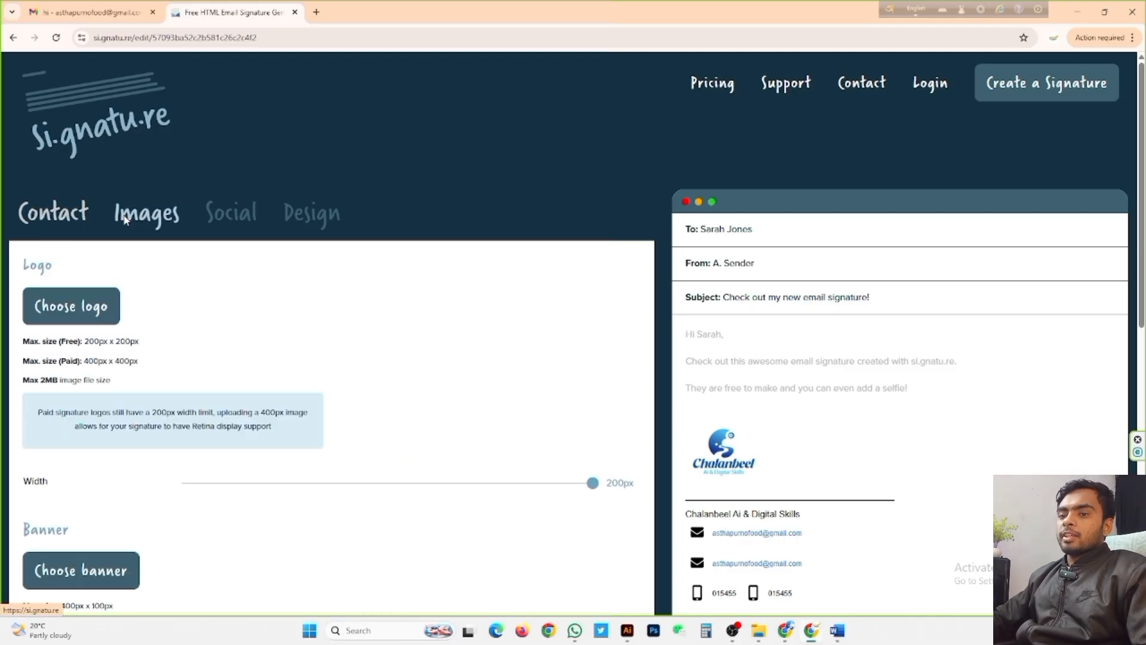
pyautogui.scroll(-1, 684, 400)
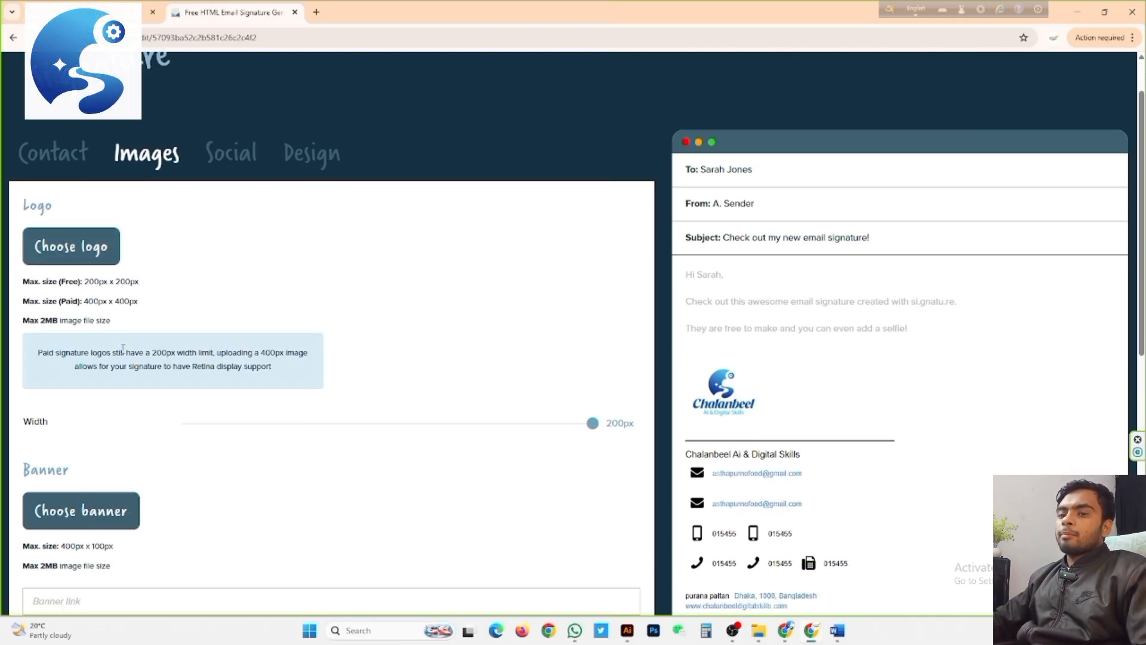
pyautogui.click(61, 157)
pyautogui.scroll(2, 409, 301)
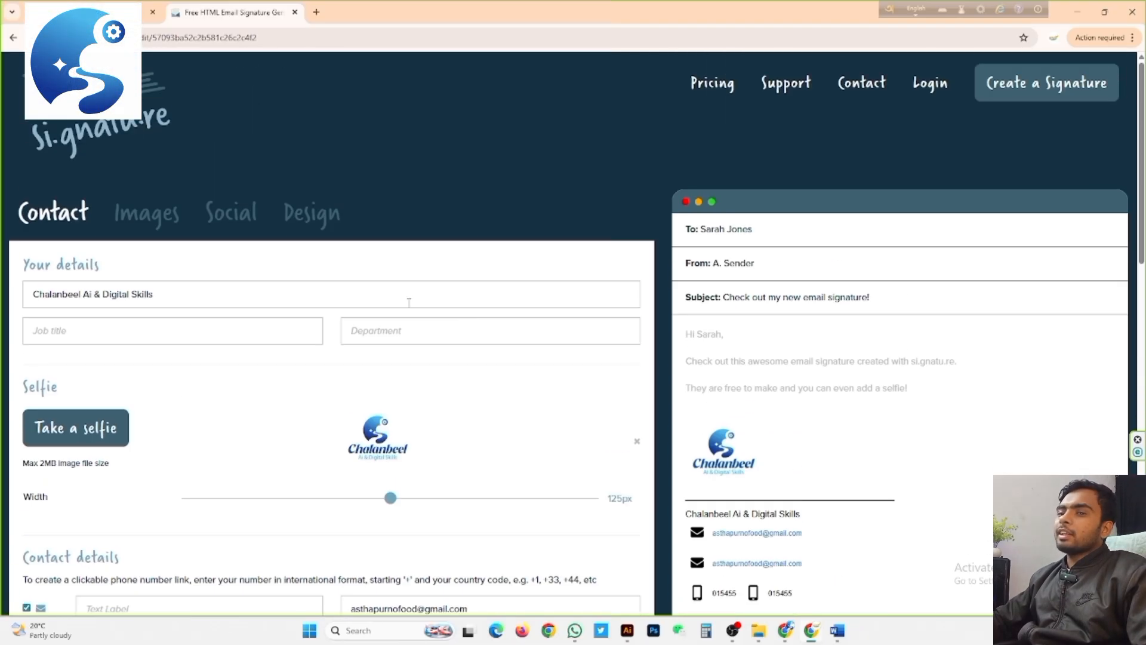
pyautogui.scroll(-1, 444, 445)
pyautogui.click(156, 152)
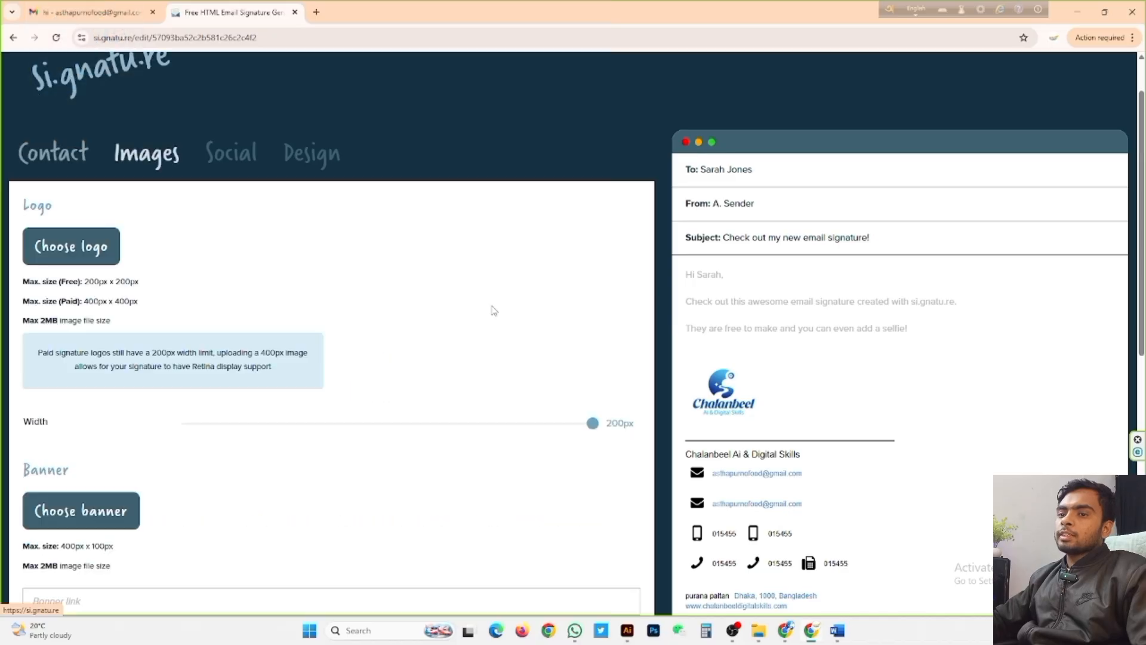
pyautogui.click(59, 154)
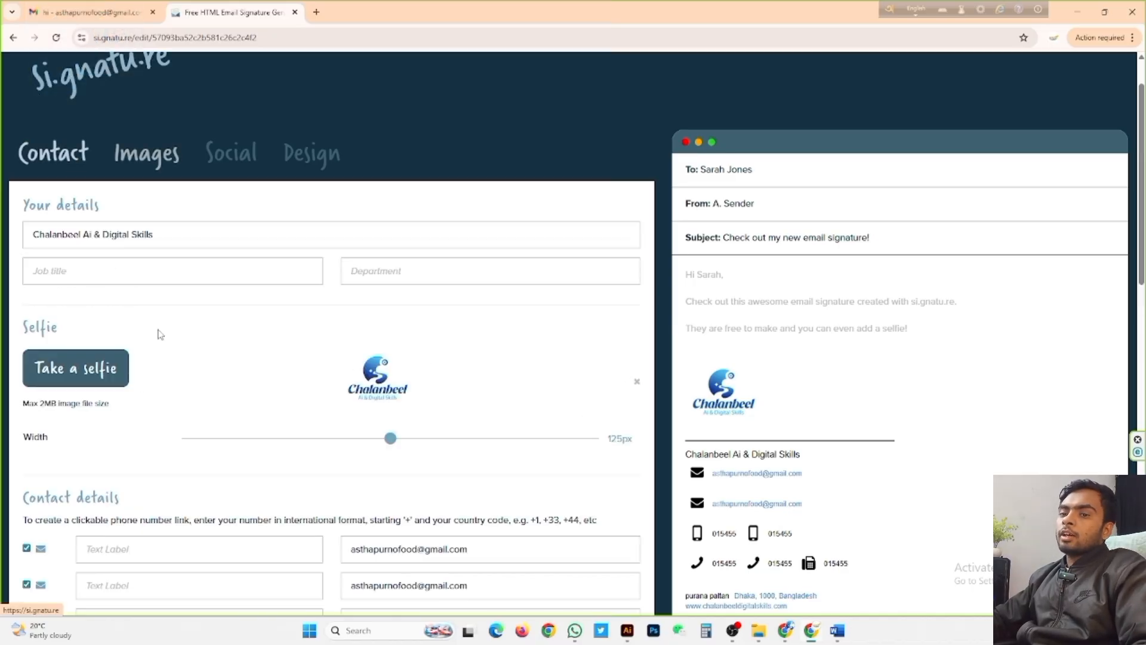
pyautogui.scroll(-1, 131, 346)
pyautogui.scroll(1, 105, 301)
pyautogui.scroll(1, 105, 299)
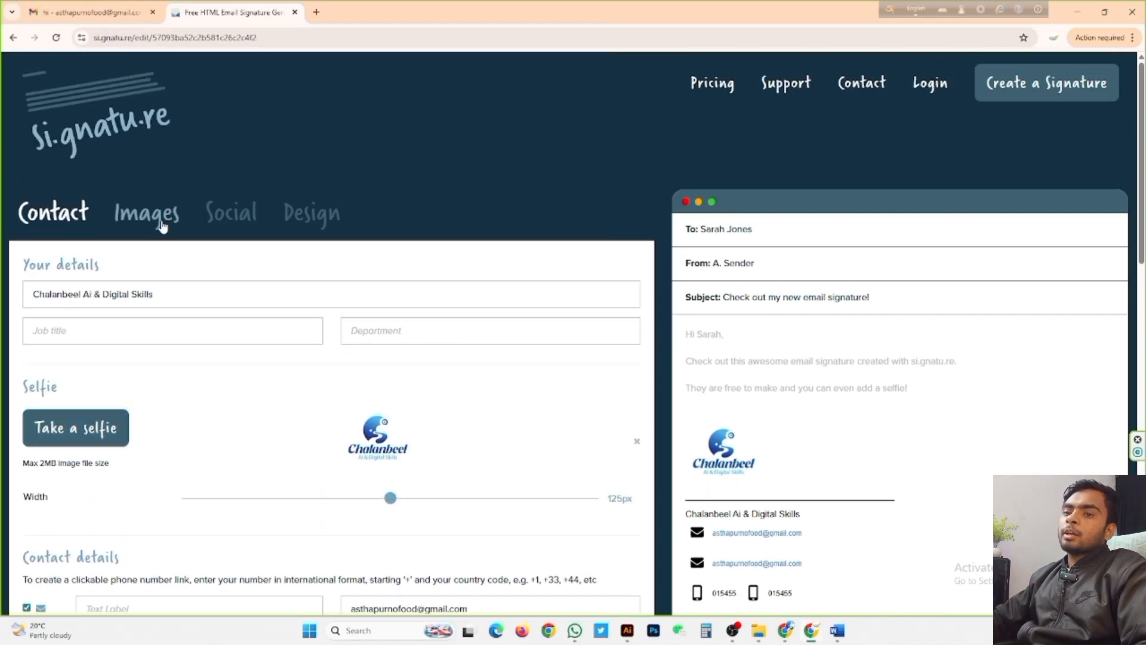
pyautogui.click(156, 218)
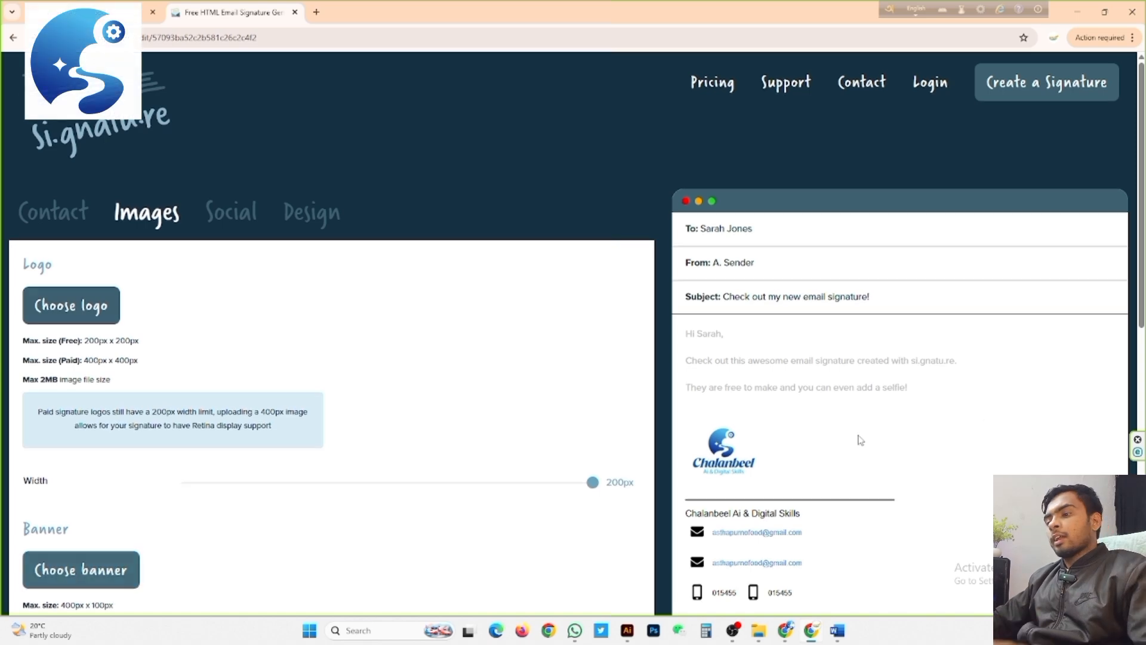
pyautogui.scroll(-3, 729, 409)
pyautogui.scroll(2, 162, 233)
pyautogui.scroll(1, 162, 232)
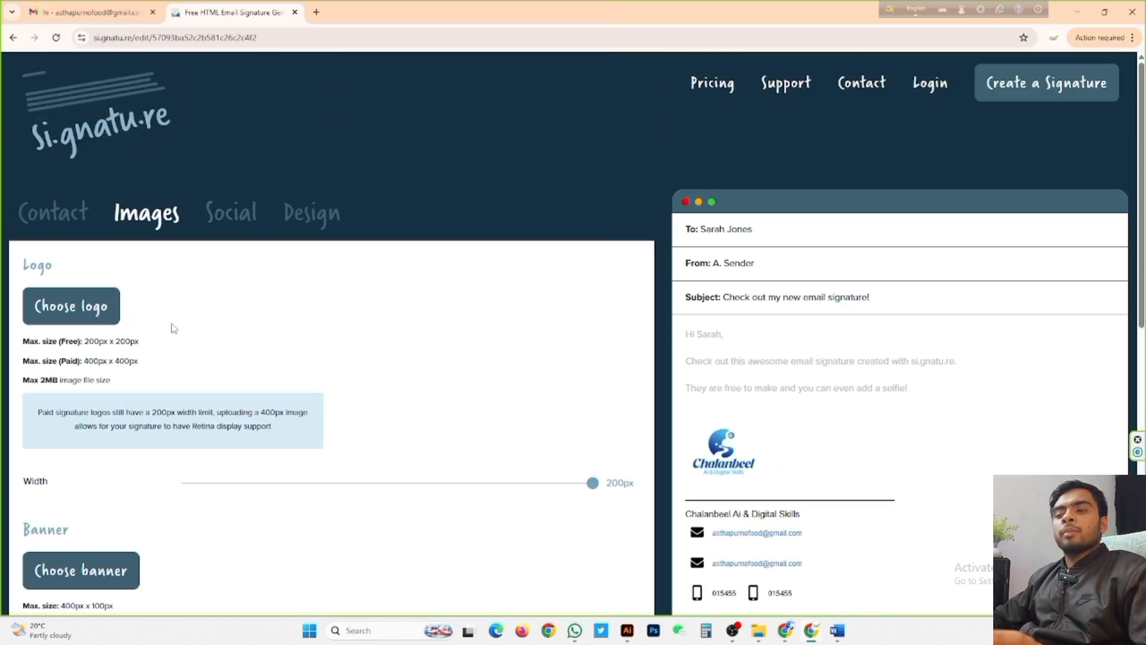
# Step: Open the Social section and look through its linking instructions and the list of supported profile sites
pyautogui.click(227, 220)
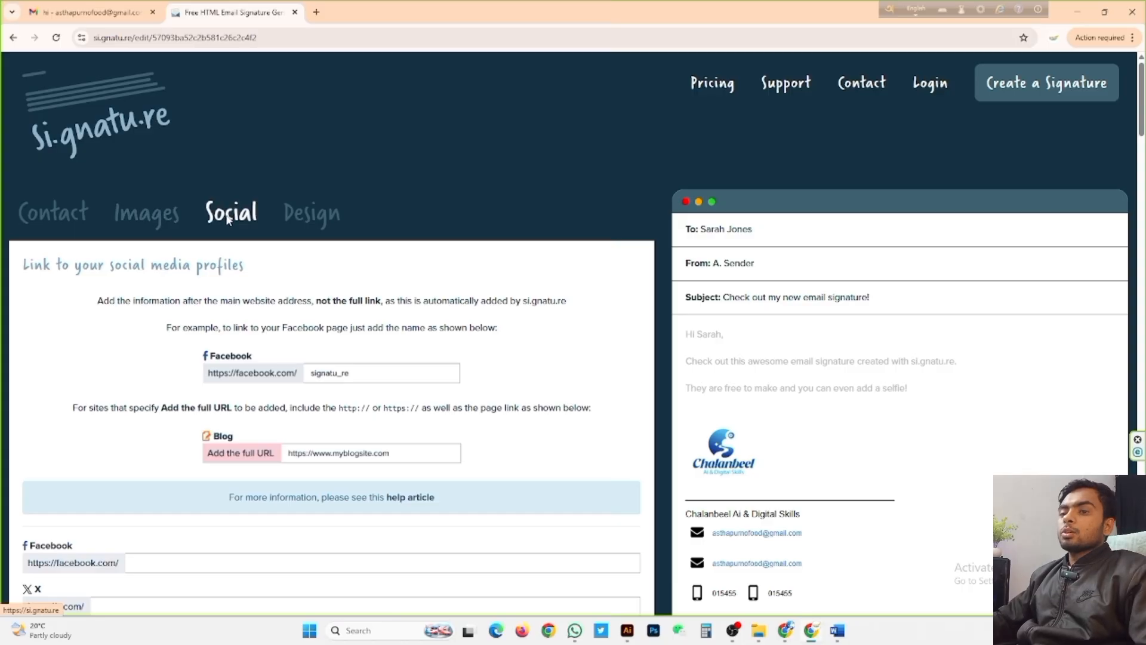
pyautogui.scroll(-3, 126, 382)
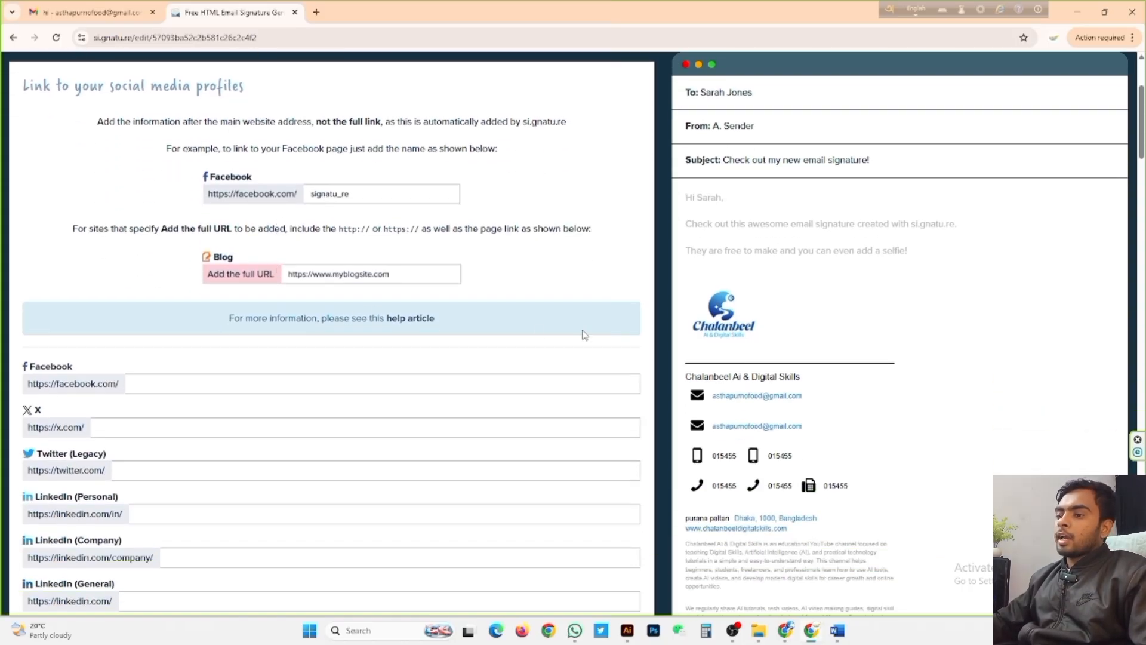
pyautogui.scroll(2, 242, 295)
pyautogui.scroll(-4, 242, 316)
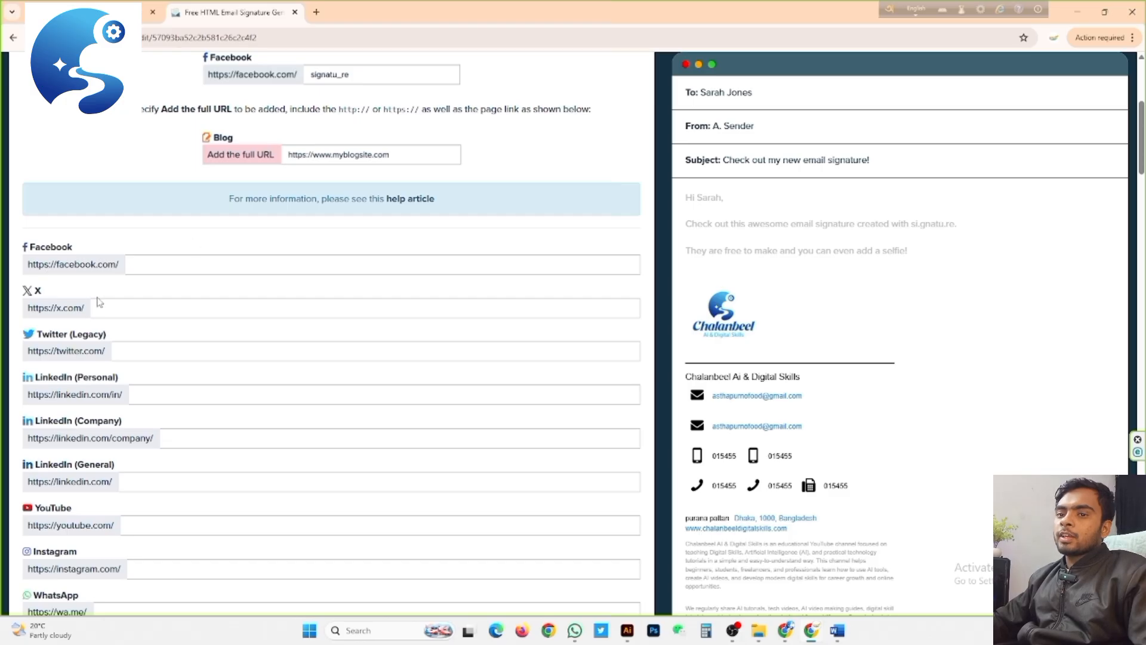
pyautogui.scroll(-1, 86, 284)
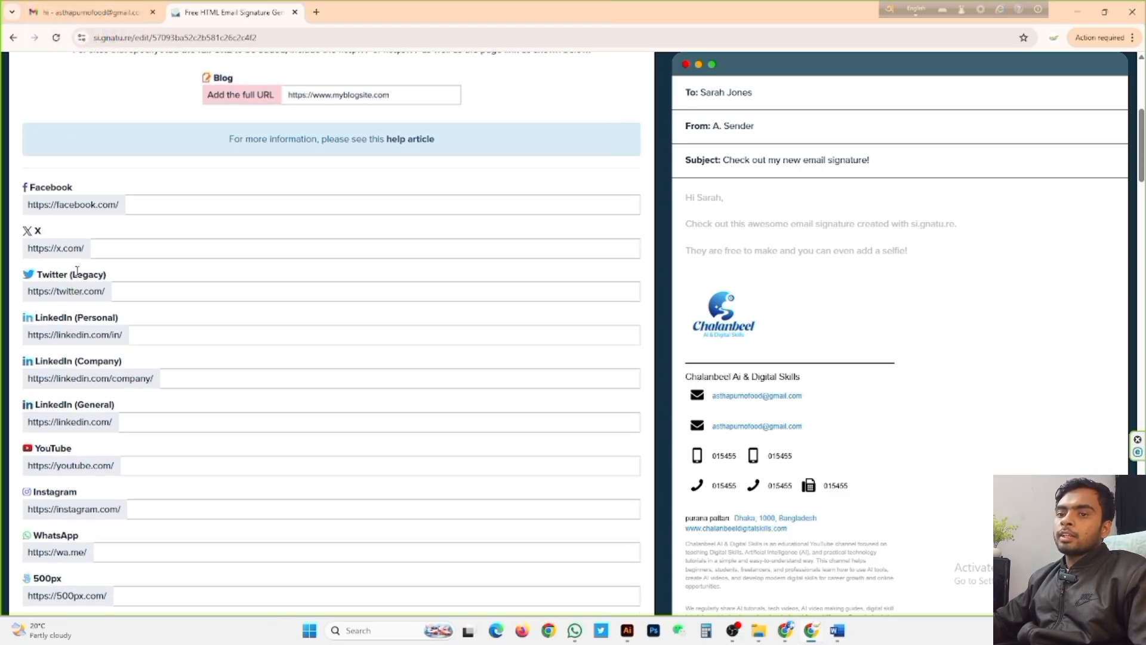
pyautogui.scroll(-1, 59, 335)
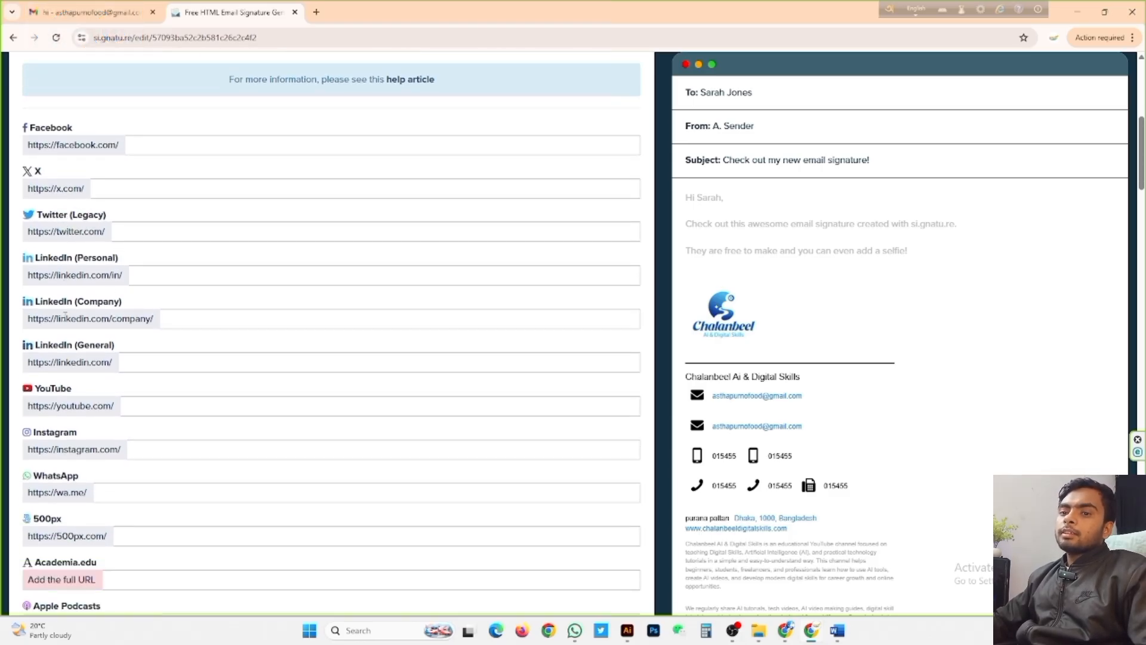
pyautogui.scroll(-1, 90, 328)
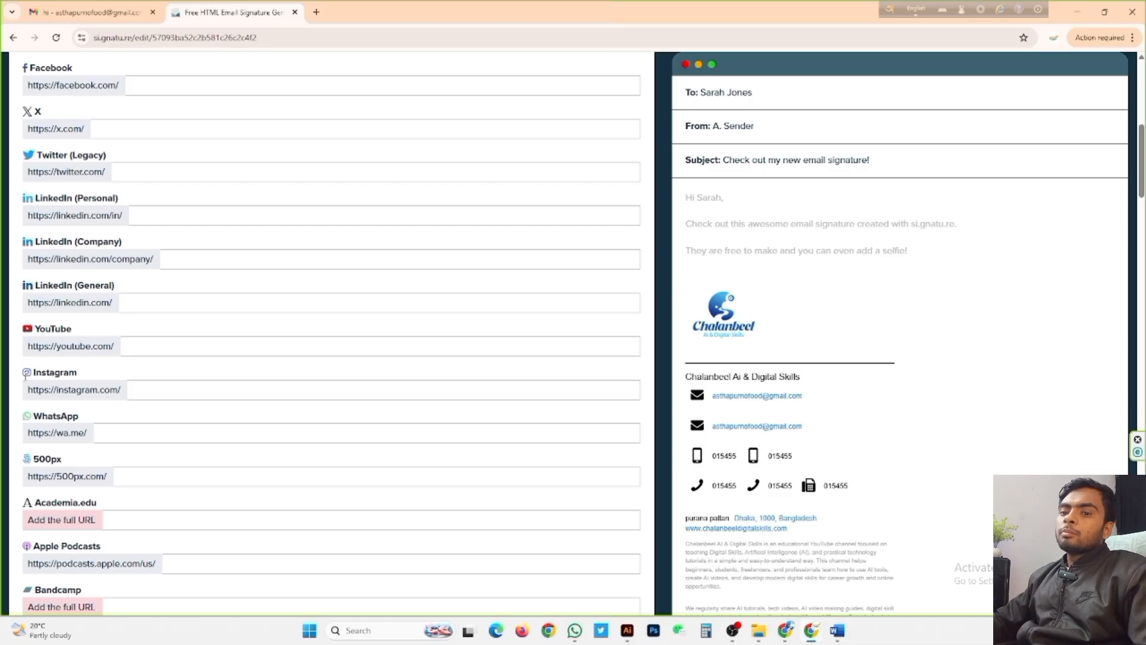
pyautogui.scroll(-7, 100, 356)
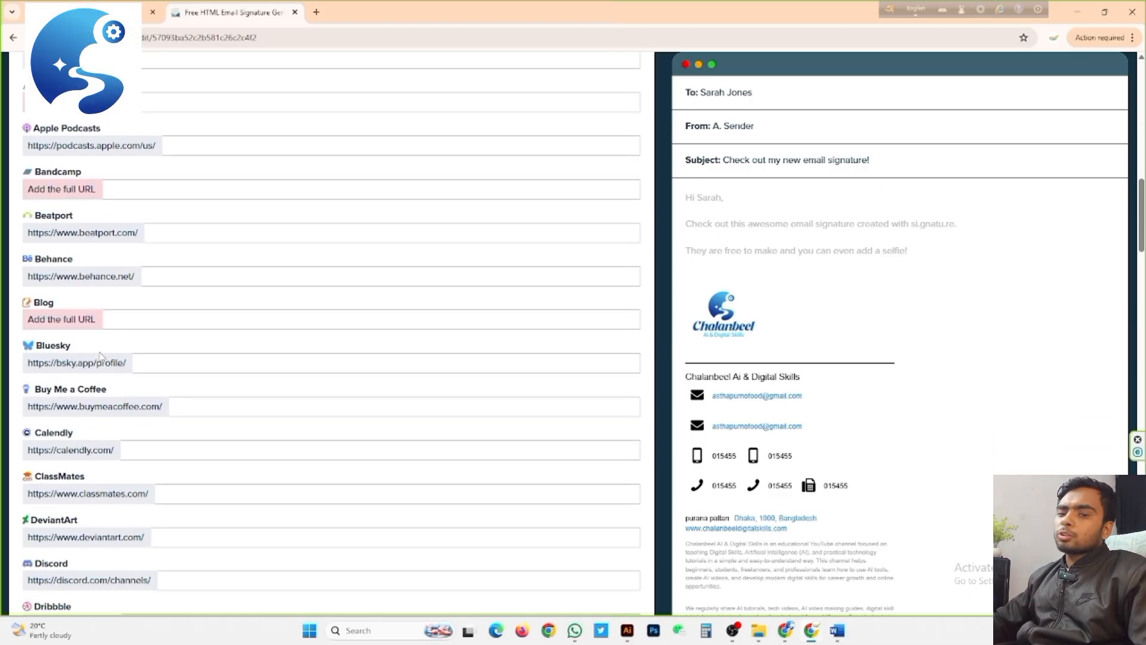
pyautogui.scroll(-8, 100, 356)
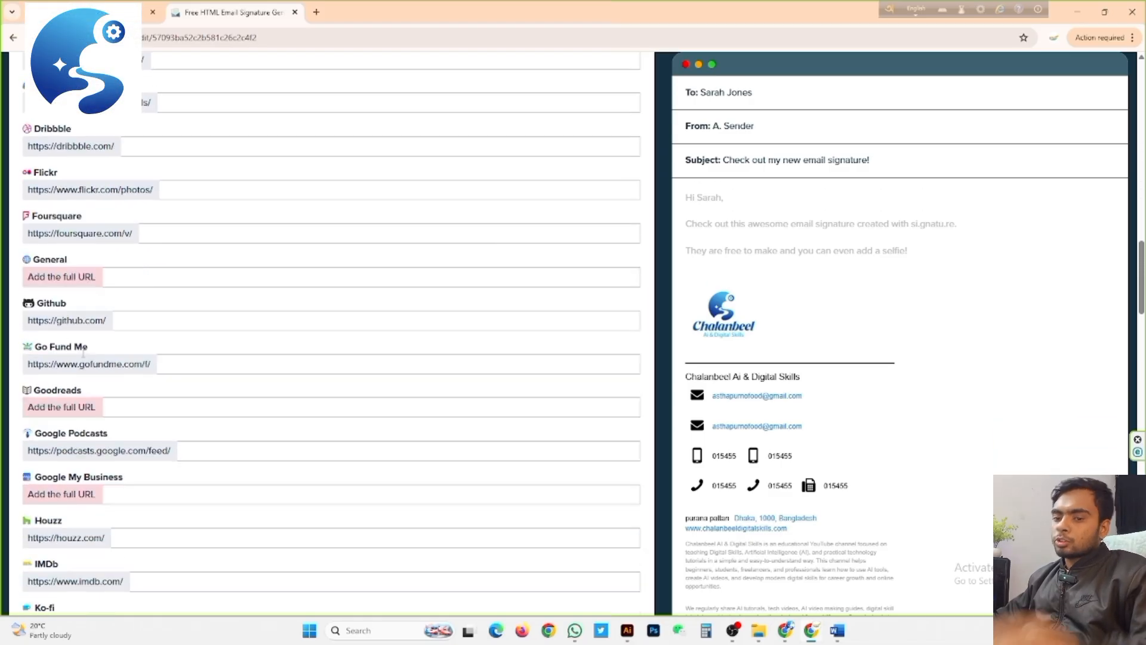
pyautogui.scroll(-9, 83, 353)
pyautogui.scroll(4, 100, 521)
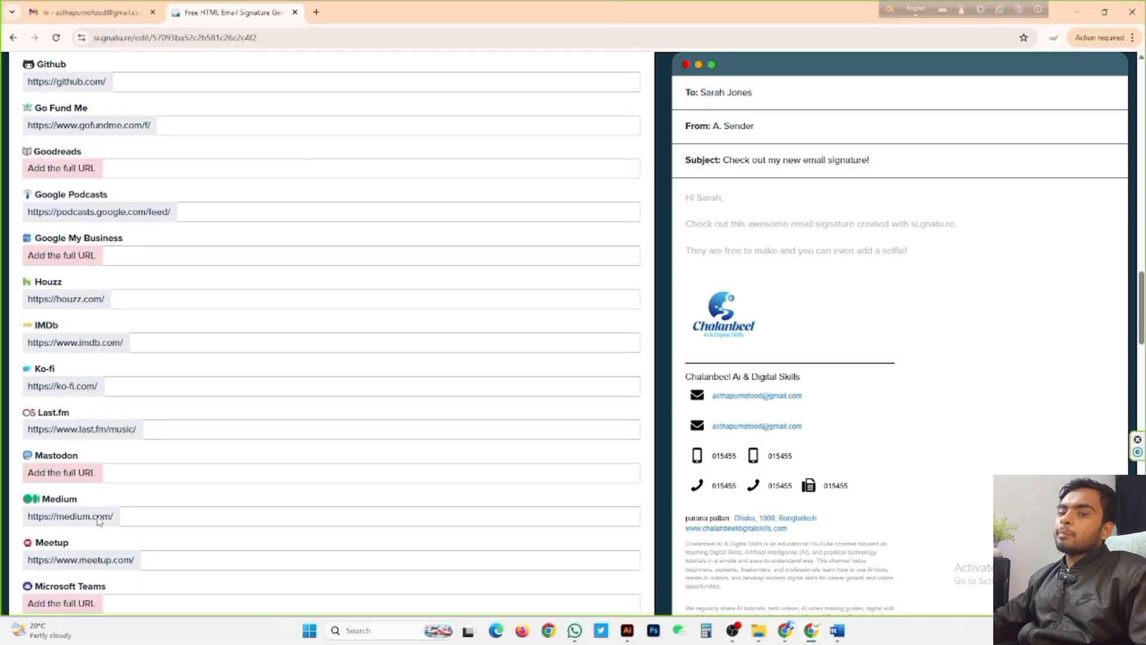
pyautogui.scroll(10, 99, 521)
pyautogui.scroll(15, 422, 428)
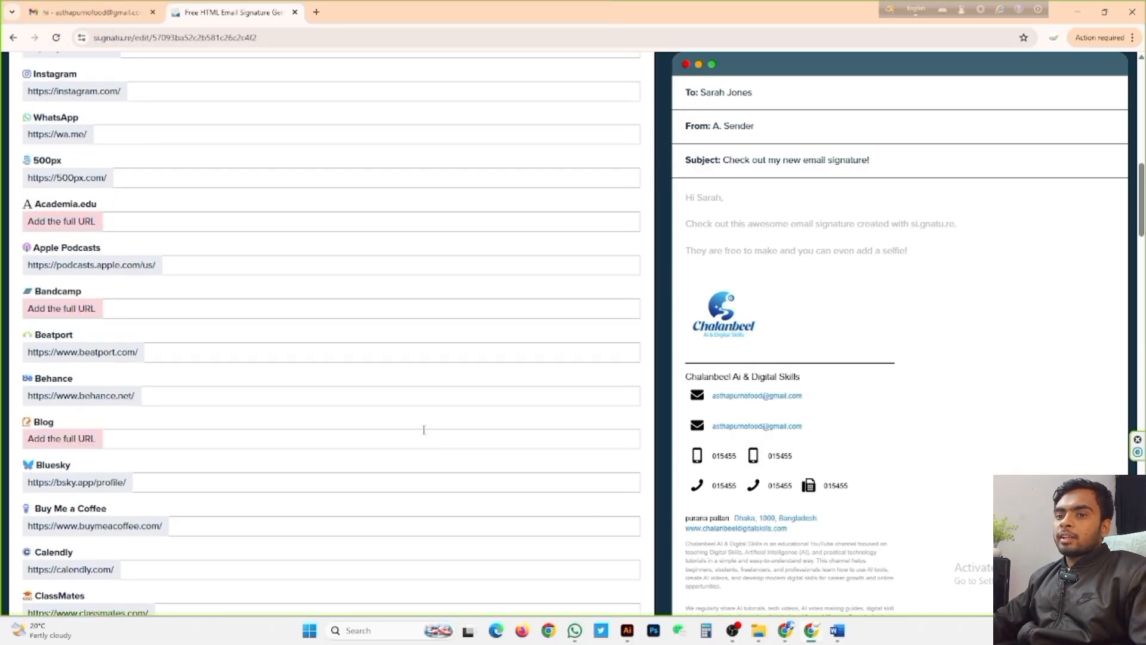
pyautogui.click(839, 631)
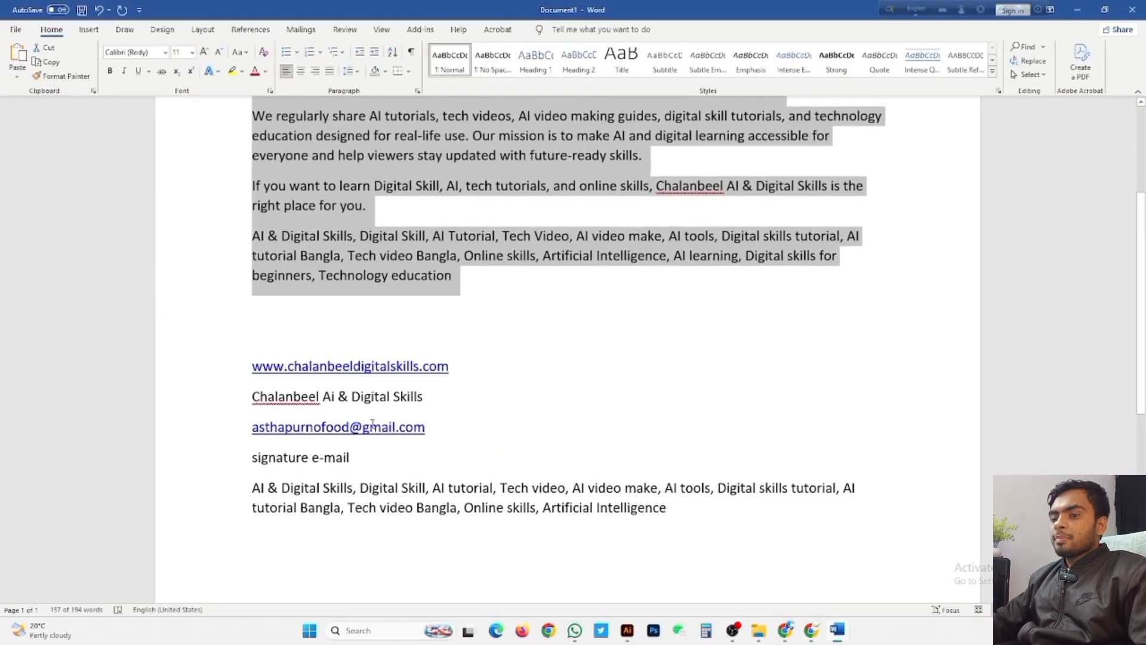
pyautogui.moveTo(252, 366); pyautogui.dragTo(420, 366)
pyautogui.hotkey('ctrl', 'c')
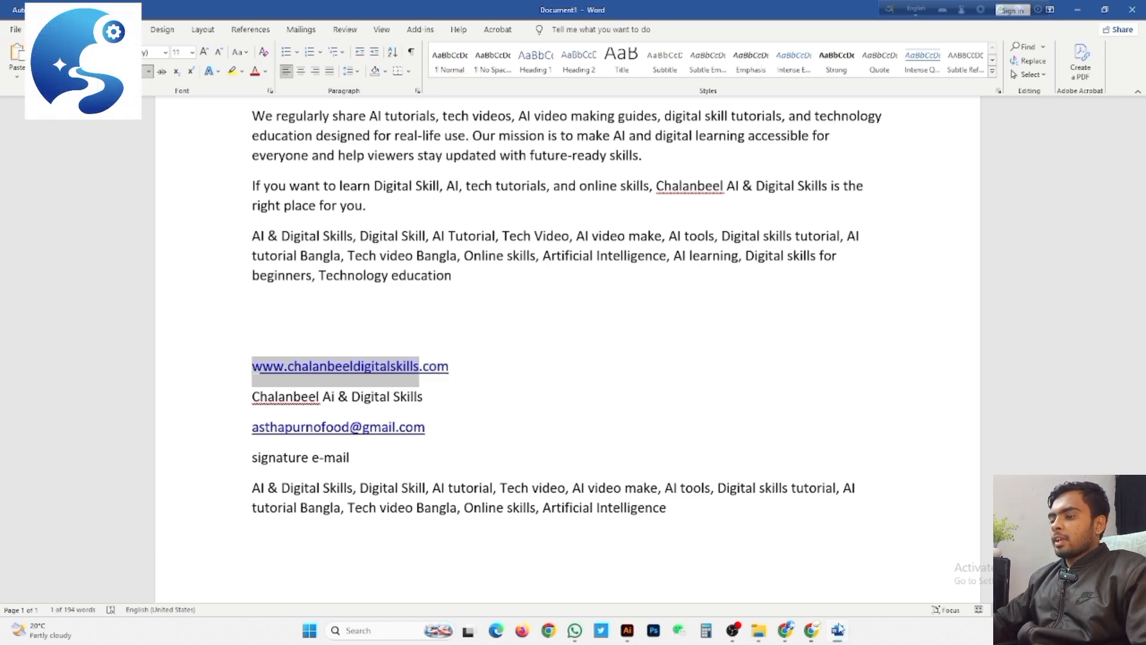
pyautogui.click(838, 631)
pyautogui.click(210, 383)
pyautogui.hotkey('ctrl', 'v')
pyautogui.click(196, 425)
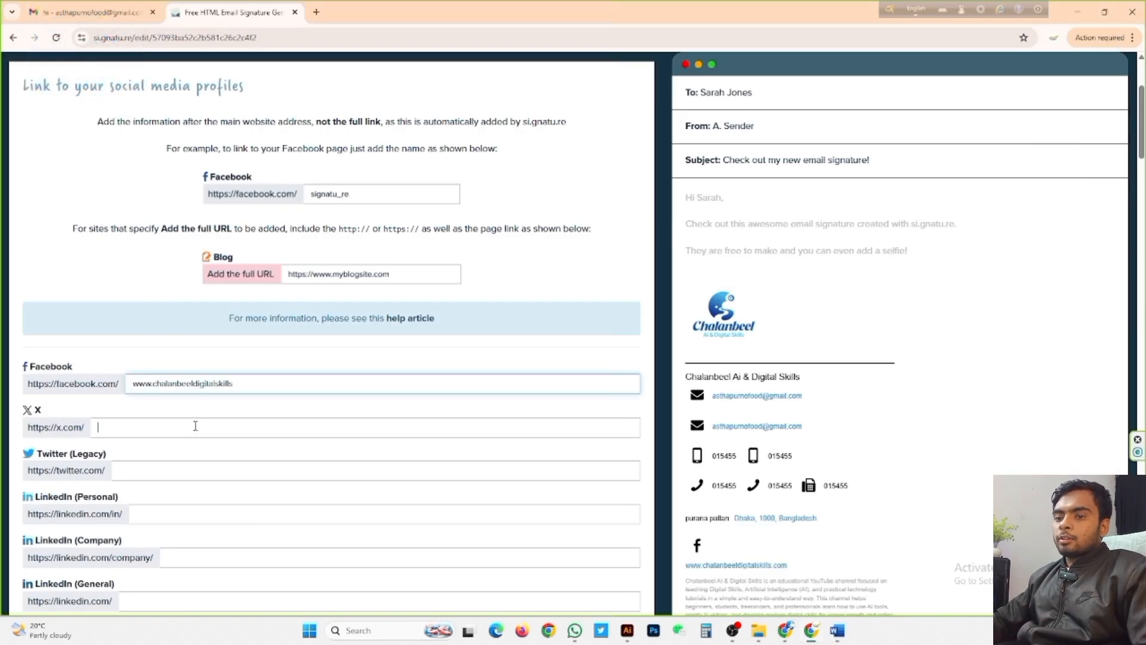
pyautogui.hotkey('ctrl', 'v')
pyautogui.scroll(-2, 194, 394)
pyautogui.click(195, 336)
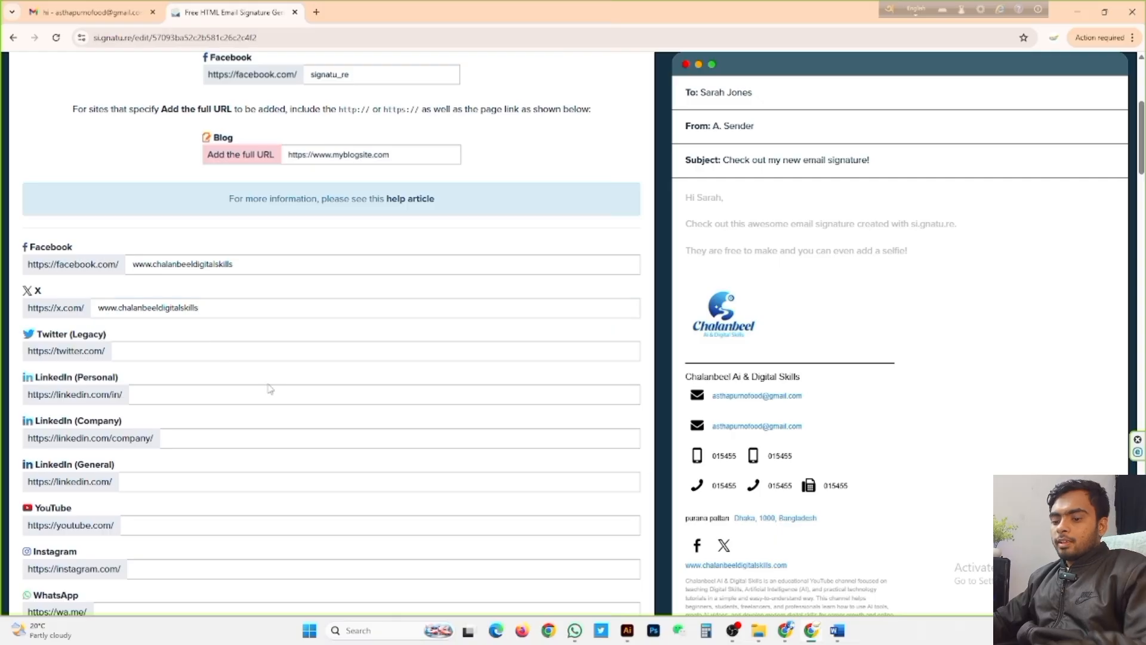
pyautogui.scroll(-3, 263, 425)
pyautogui.click(164, 390)
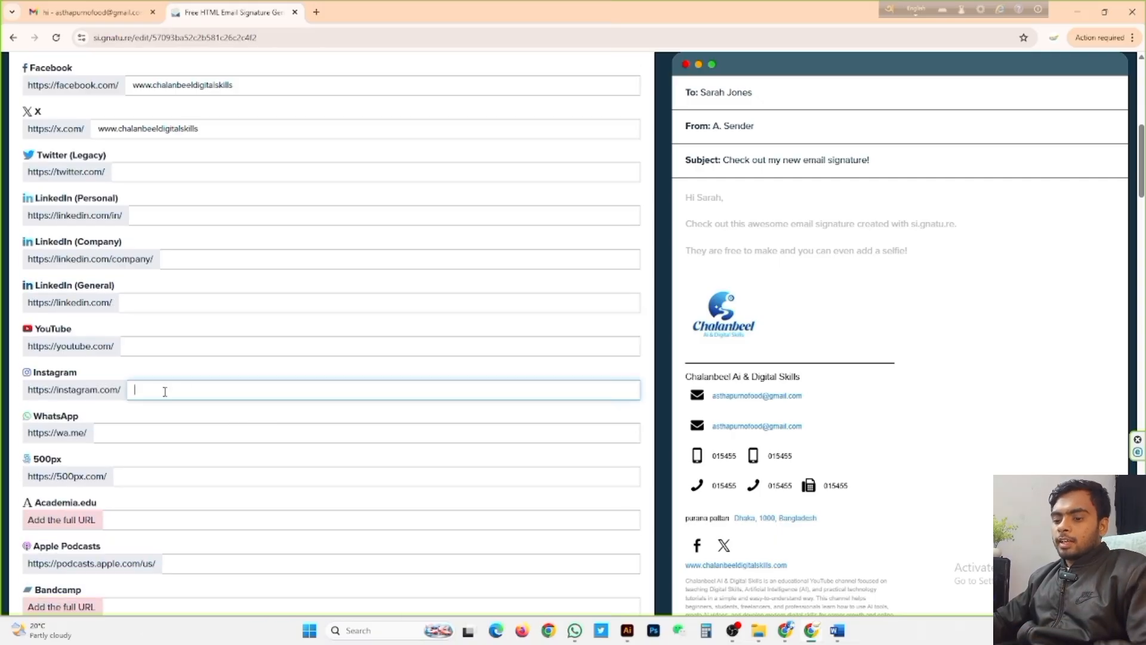
pyautogui.click(176, 344)
pyautogui.hotkey('ctrl', 'v')
pyautogui.scroll(-4, 386, 387)
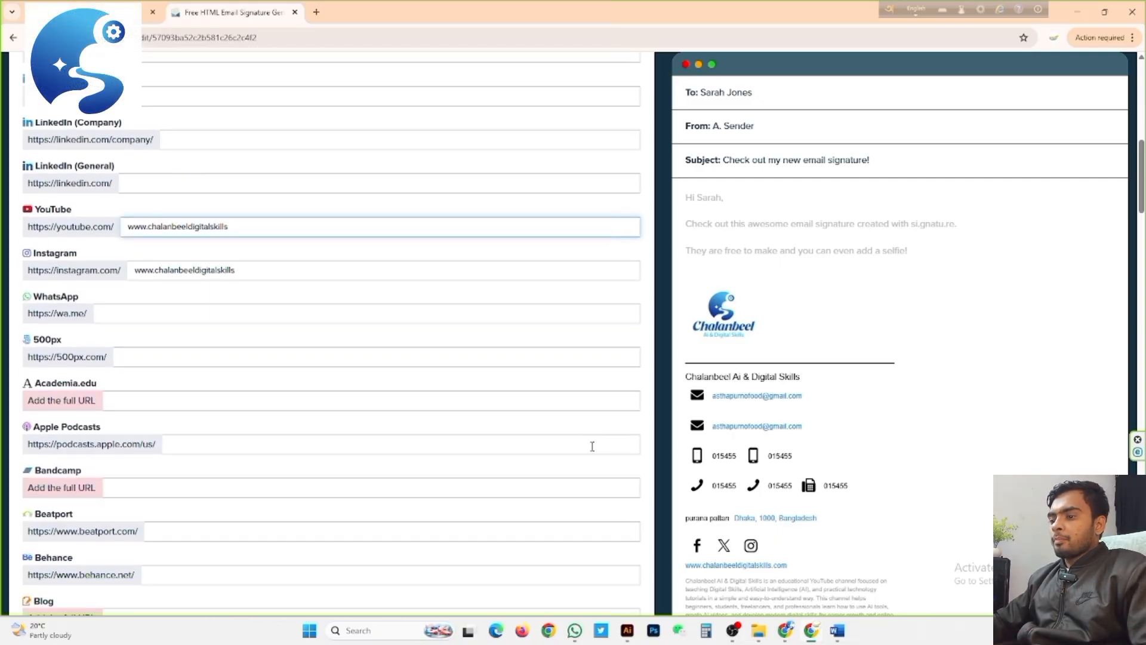
pyautogui.click(174, 416)
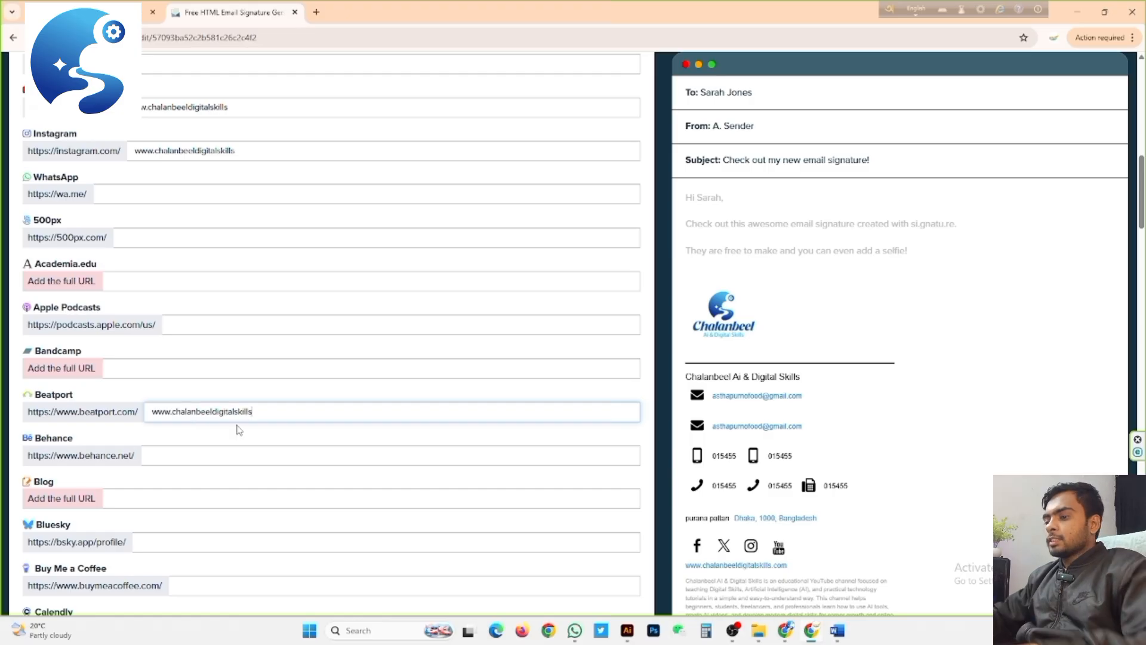
pyautogui.click(220, 458)
pyautogui.hotkey('ctrl', 'v')
pyautogui.scroll(-3, 223, 378)
pyautogui.click(217, 317)
pyautogui.hotkey('ctrl', 'v')
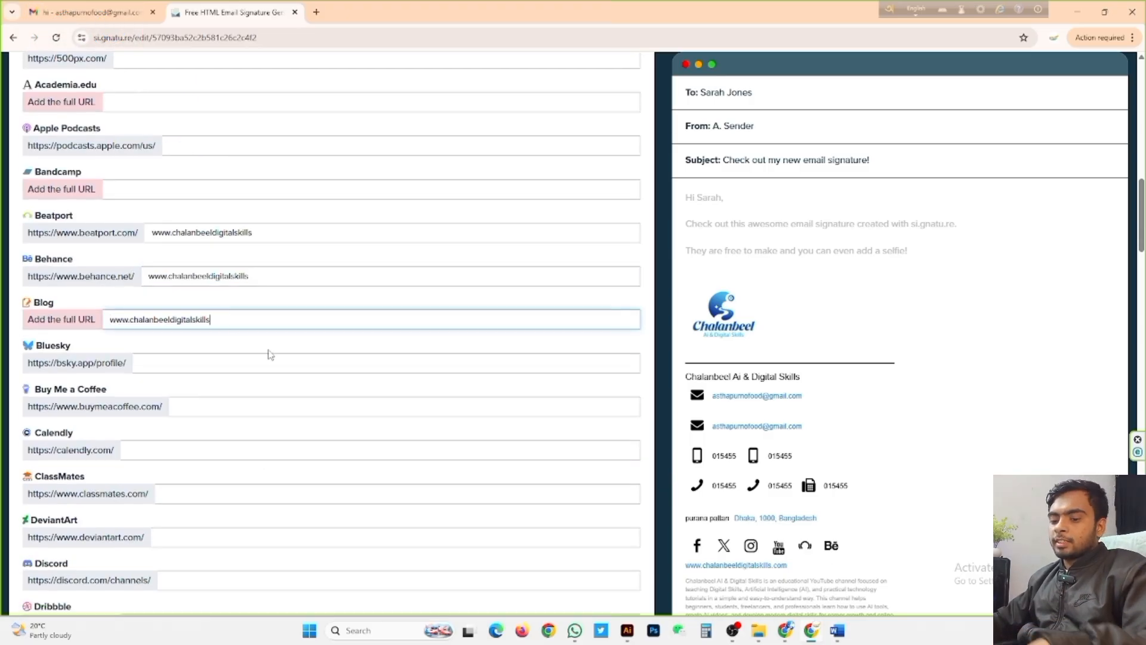
pyautogui.scroll(-1, 269, 354)
pyautogui.click(240, 432)
pyautogui.scroll(-1, 696, 545)
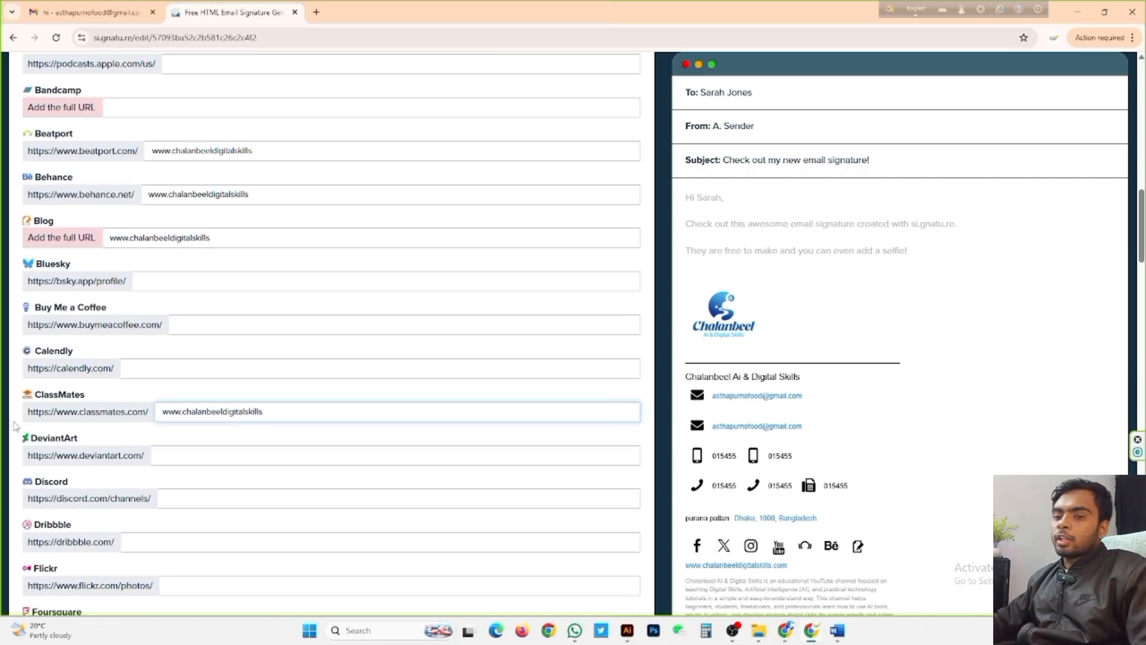
pyautogui.click(297, 456)
pyautogui.scroll(-1, 297, 457)
pyautogui.click(248, 446)
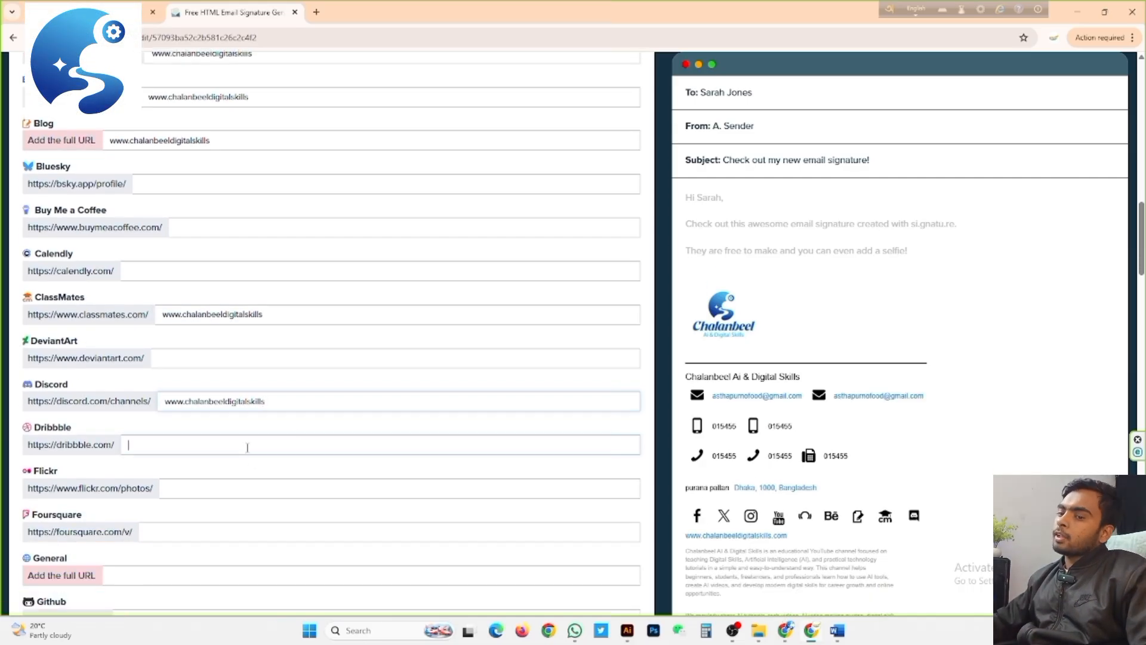
pyautogui.hotkey('ctrl', 'v')
pyautogui.scroll(-3, 199, 485)
pyautogui.scroll(-10, 179, 472)
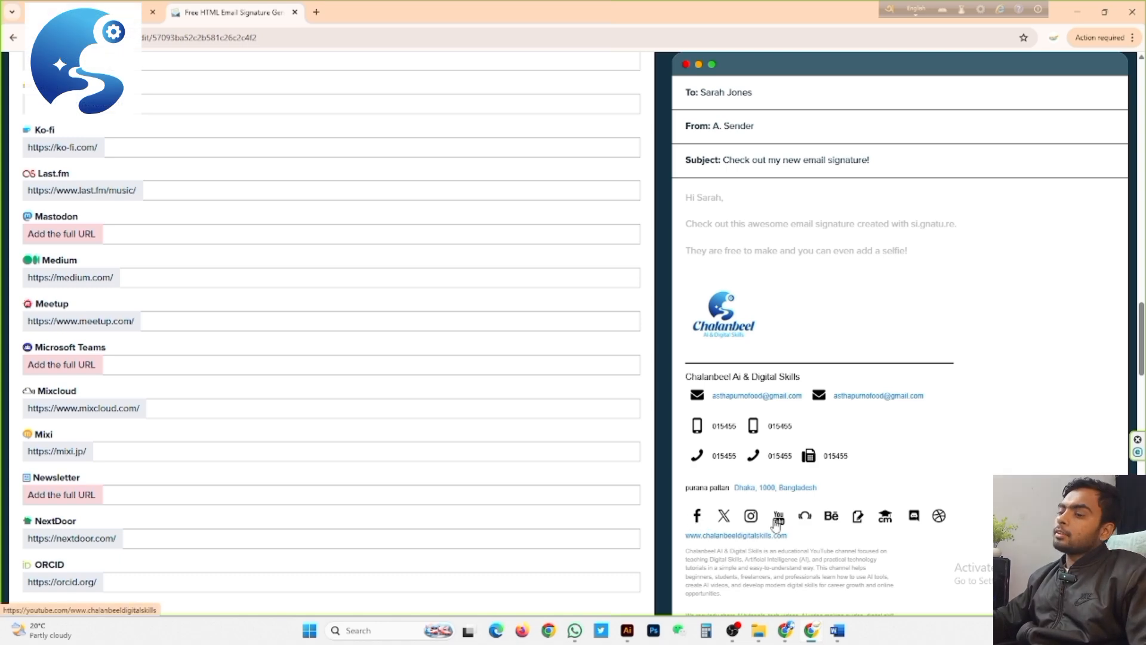
pyautogui.scroll(-6, 776, 519)
pyautogui.scroll(7, 544, 493)
pyautogui.scroll(-2, 306, 452)
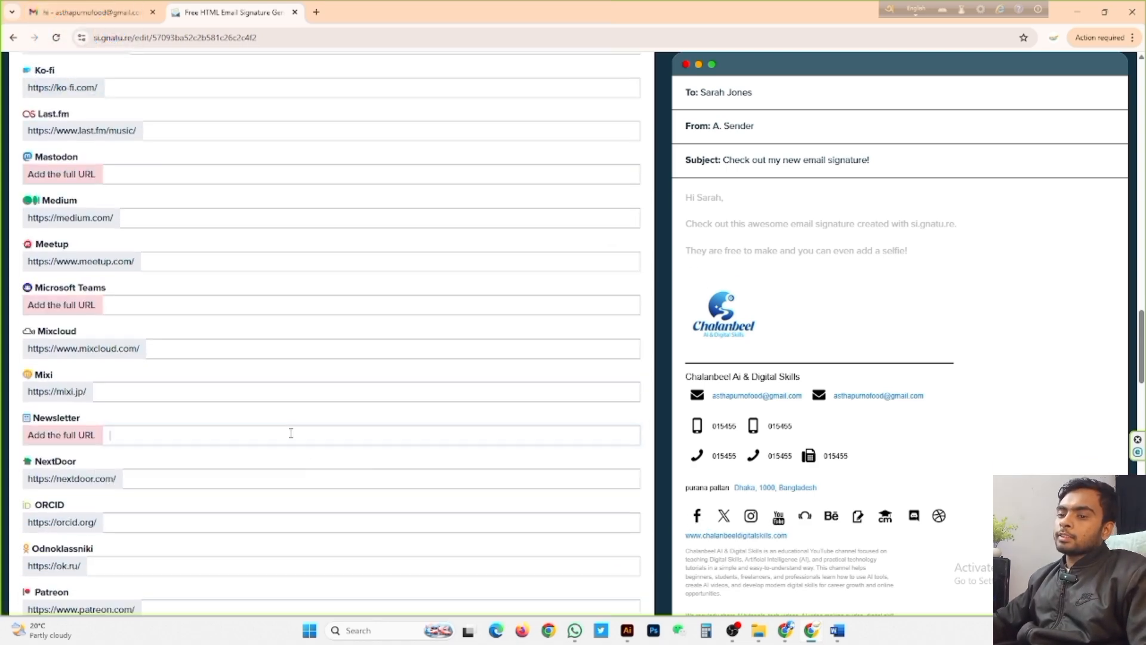
pyautogui.hotkey('ctrl', 'v')
# Step: Open the signature's design settings and review the layout, text, colour and icon options
pyautogui.scroll(13, 365, 362)
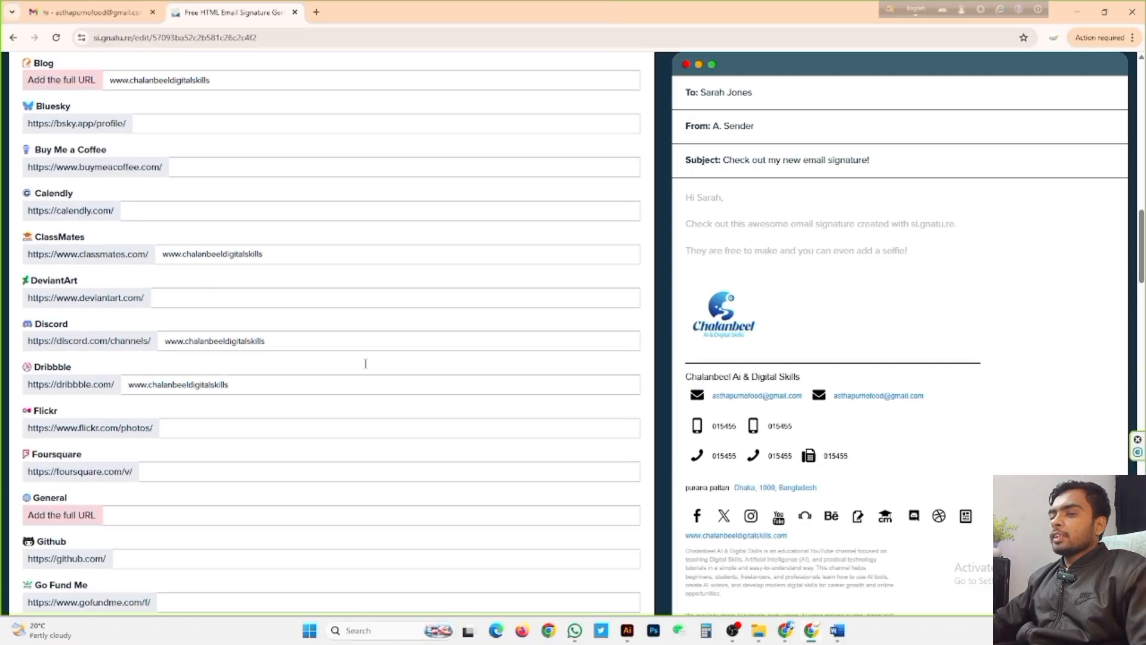
pyautogui.scroll(15, 366, 363)
pyautogui.scroll(-15, 253, 373)
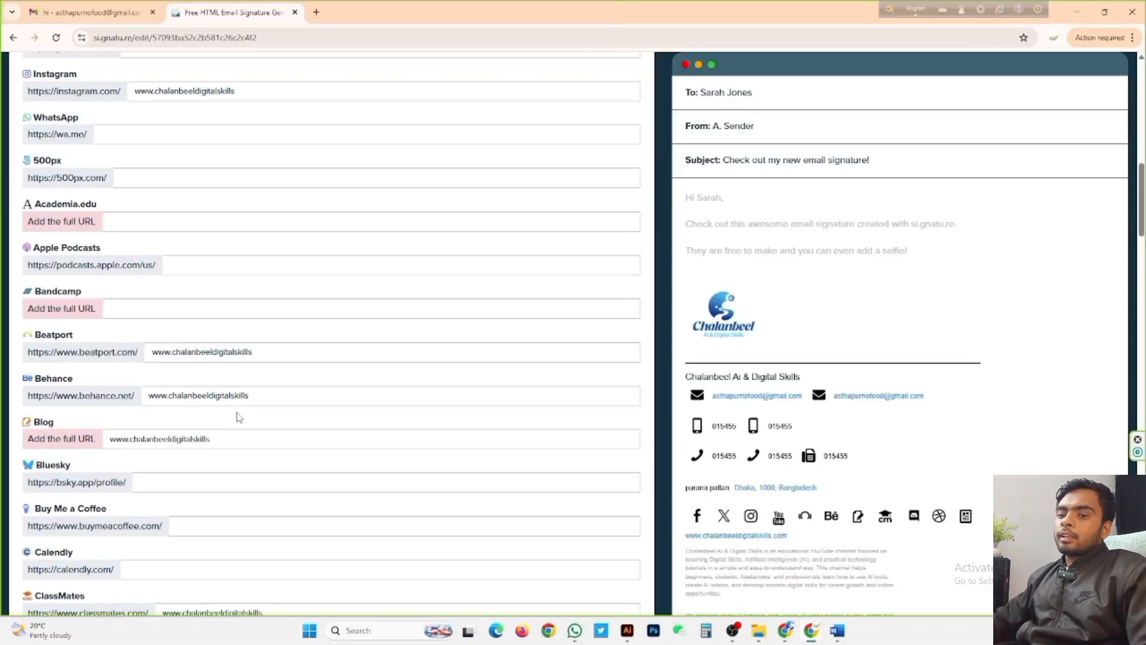
pyautogui.scroll(15, 209, 425)
pyautogui.scroll(1, 208, 425)
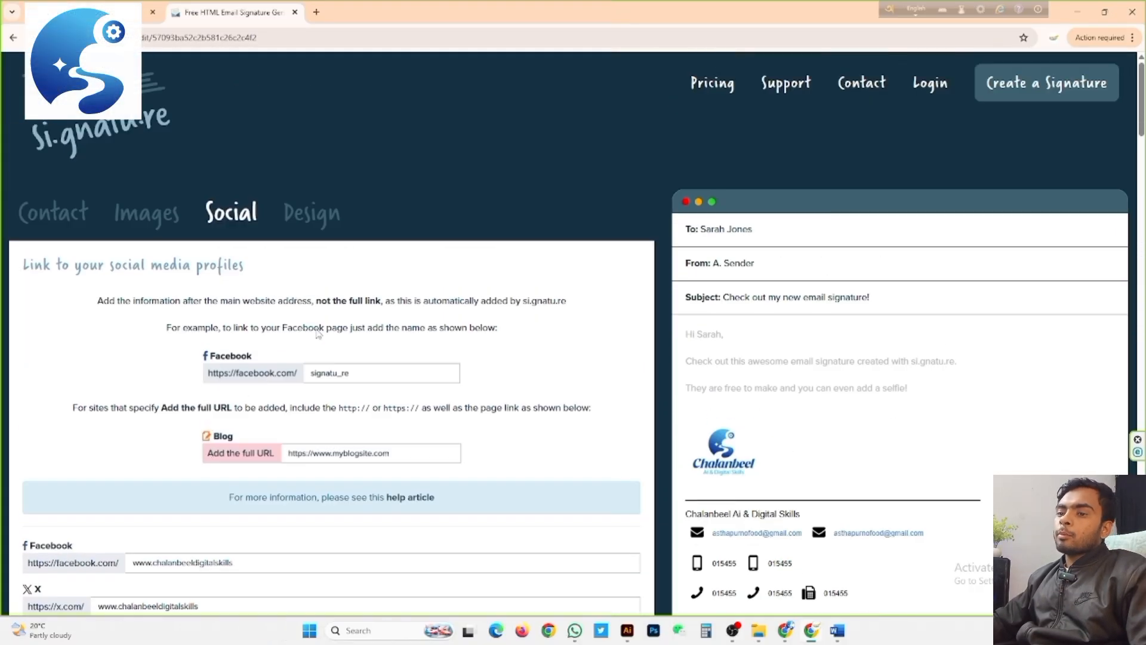
pyautogui.click(312, 214)
pyautogui.scroll(-8, 331, 224)
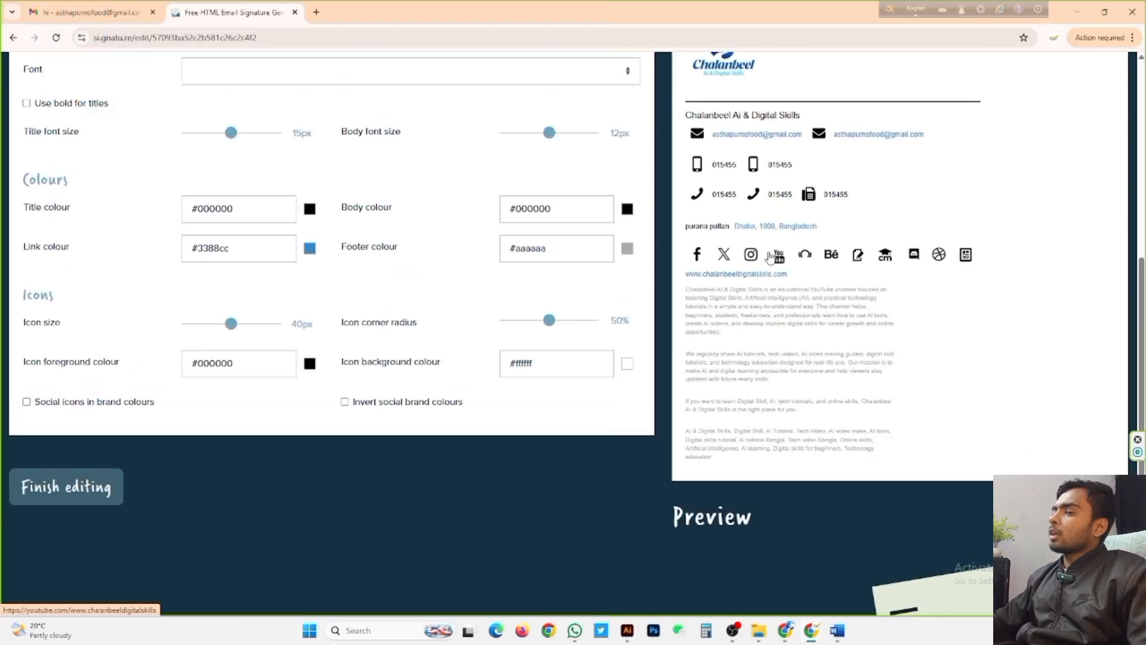
pyautogui.scroll(7, 305, 158)
pyautogui.scroll(-3, 286, 268)
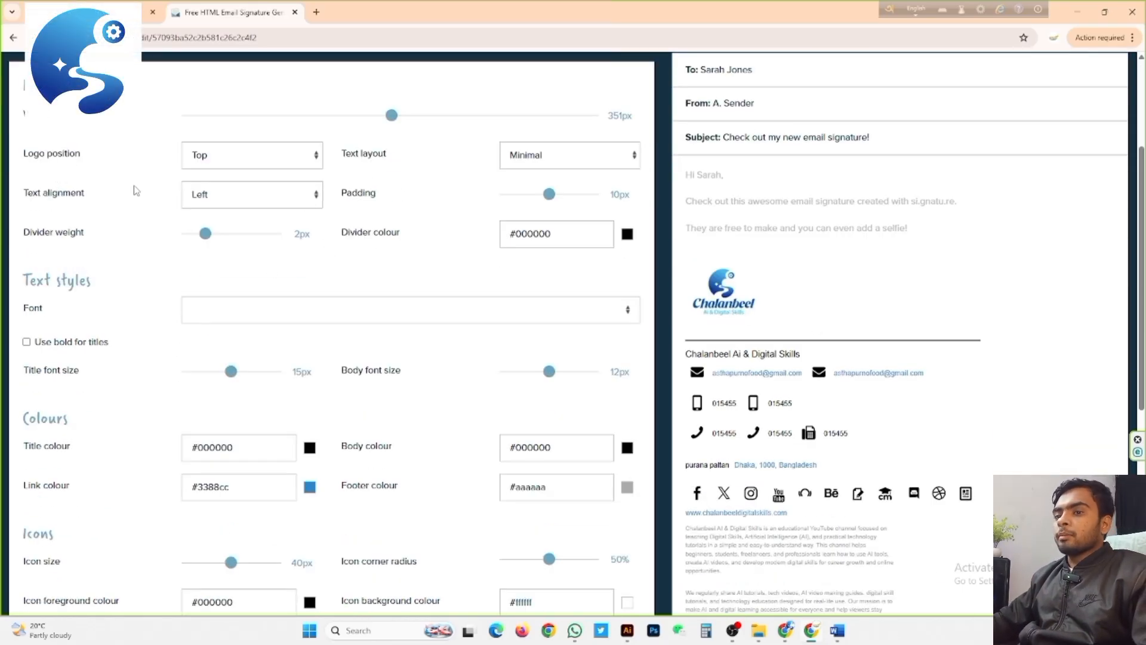
# Step: Try the Left and Left (Top) logo positions, then return the logo position to Top
pyautogui.click(305, 163)
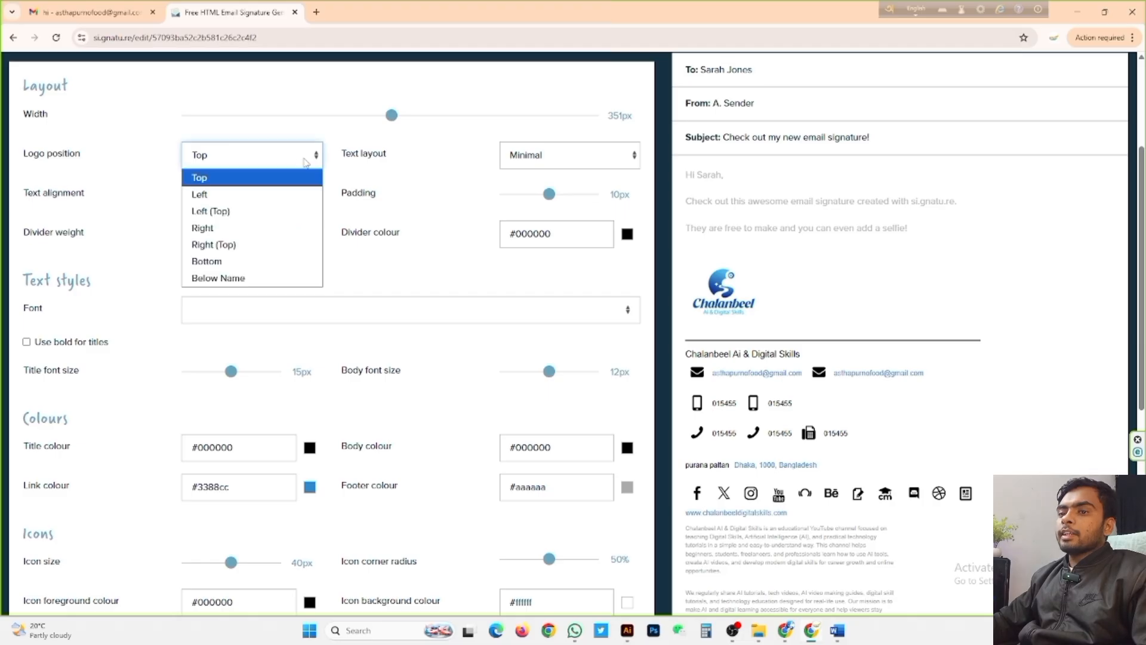
pyautogui.click(235, 195)
pyautogui.click(277, 160)
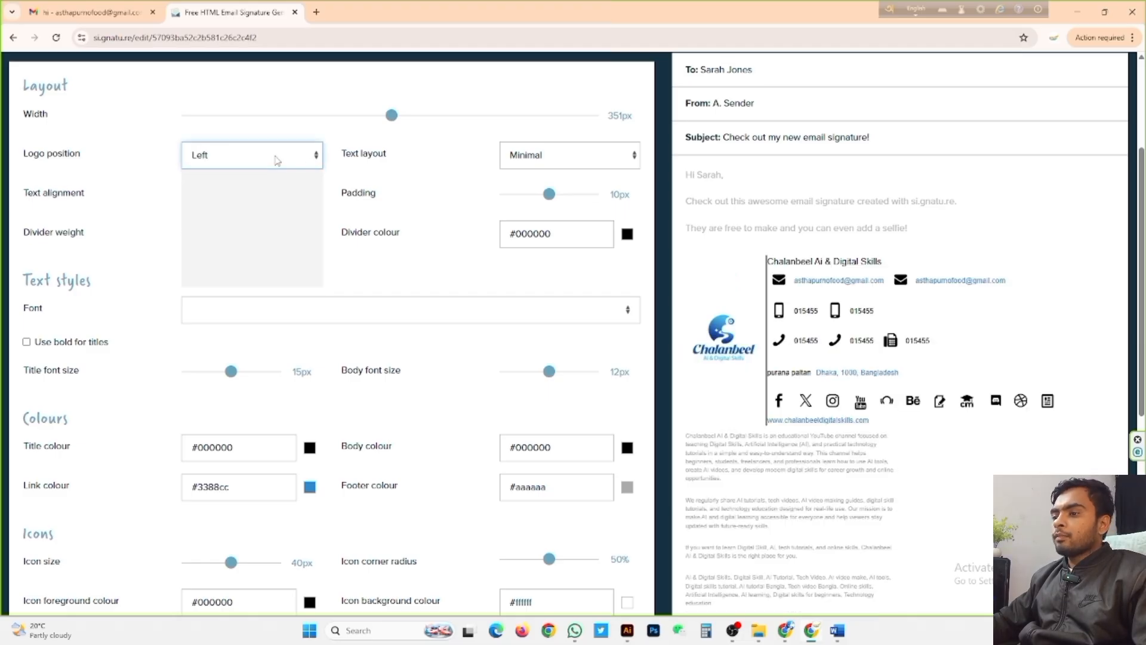
pyautogui.click(255, 209)
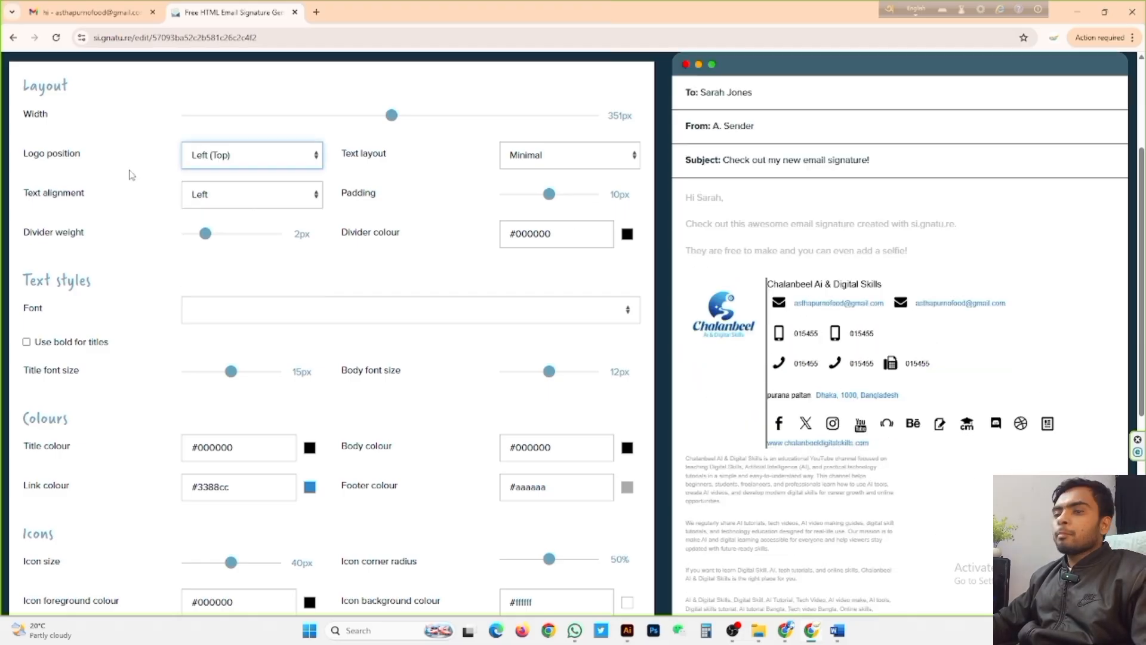
pyautogui.click(206, 160)
pyautogui.click(203, 177)
# Step: Try Right as the signature's text alignment, then return the alignment to Left
pyautogui.scroll(-1, 251, 202)
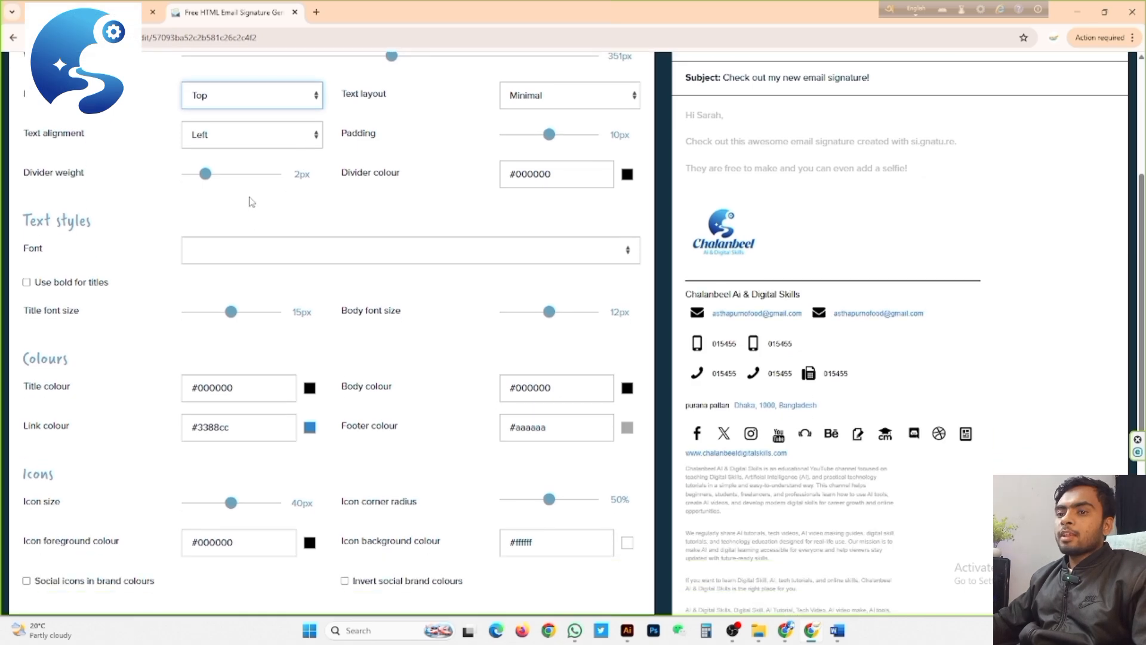
pyautogui.click(281, 142)
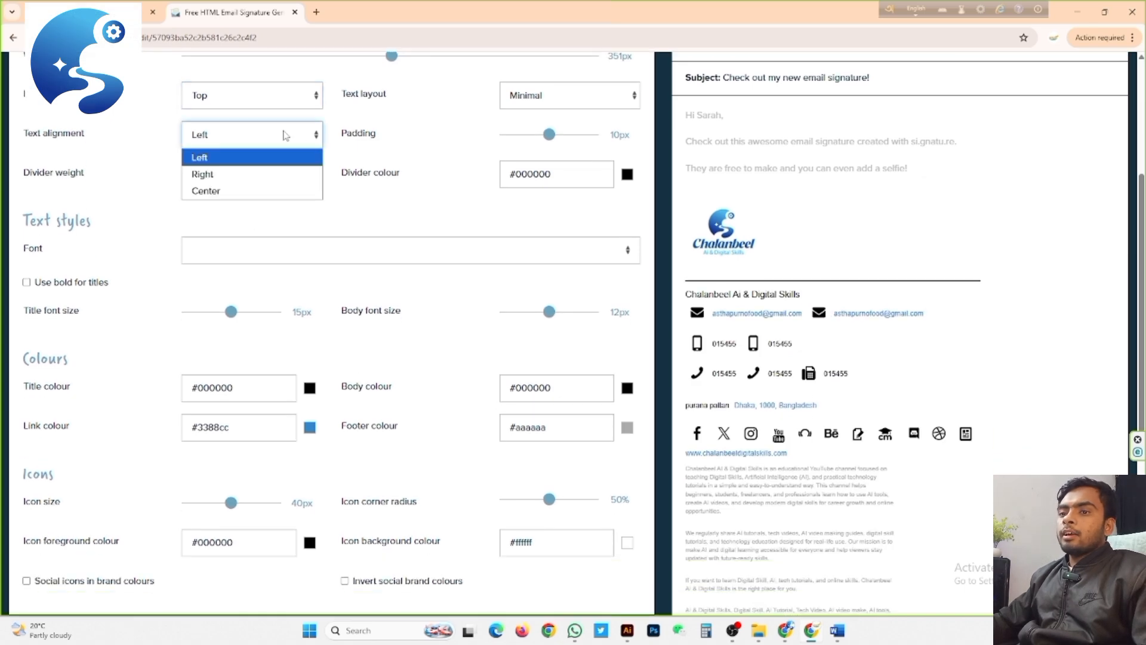
pyautogui.click(251, 179)
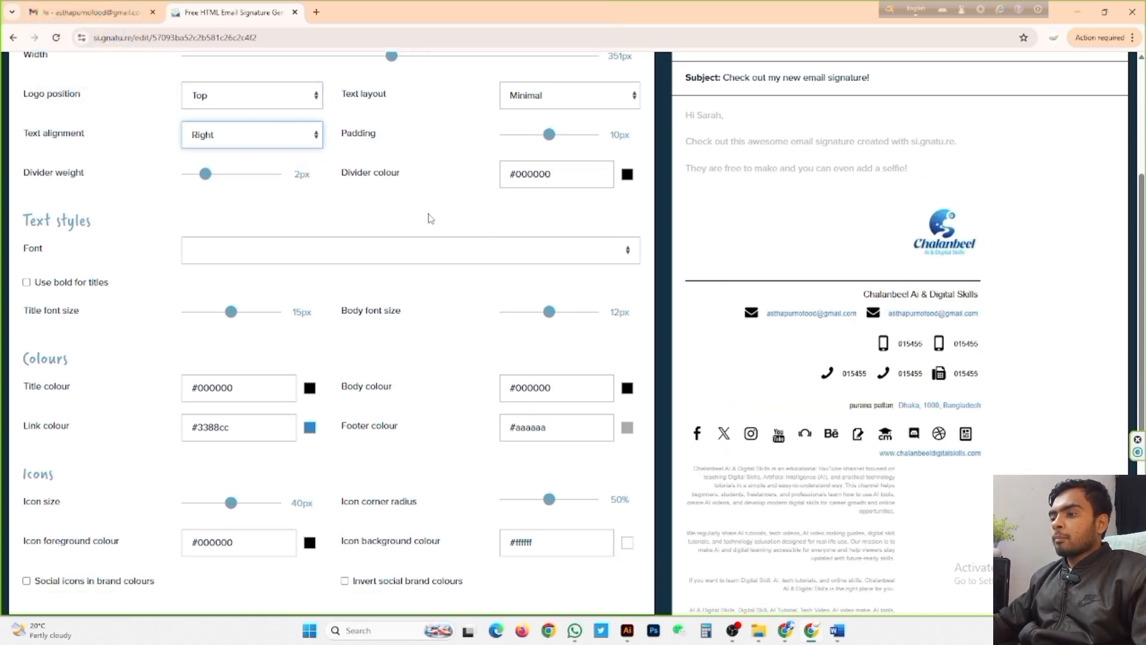
pyautogui.click(277, 145)
pyautogui.click(234, 156)
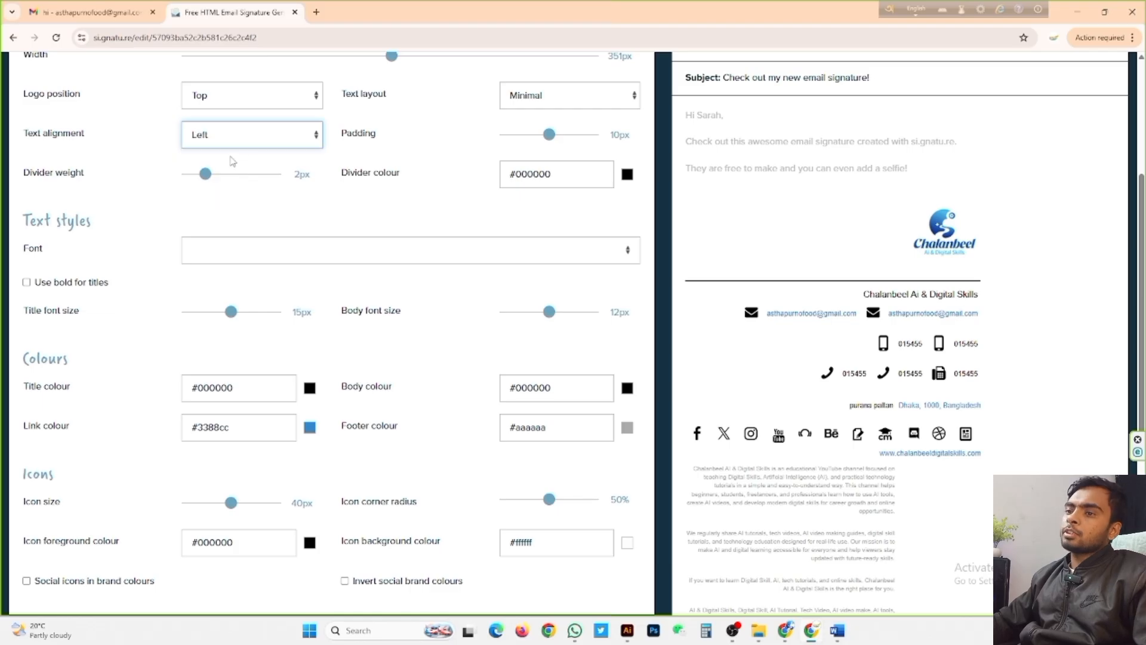
# Step: Set the divider colour to red, #ff0000
pyautogui.scroll(1, 524, 133)
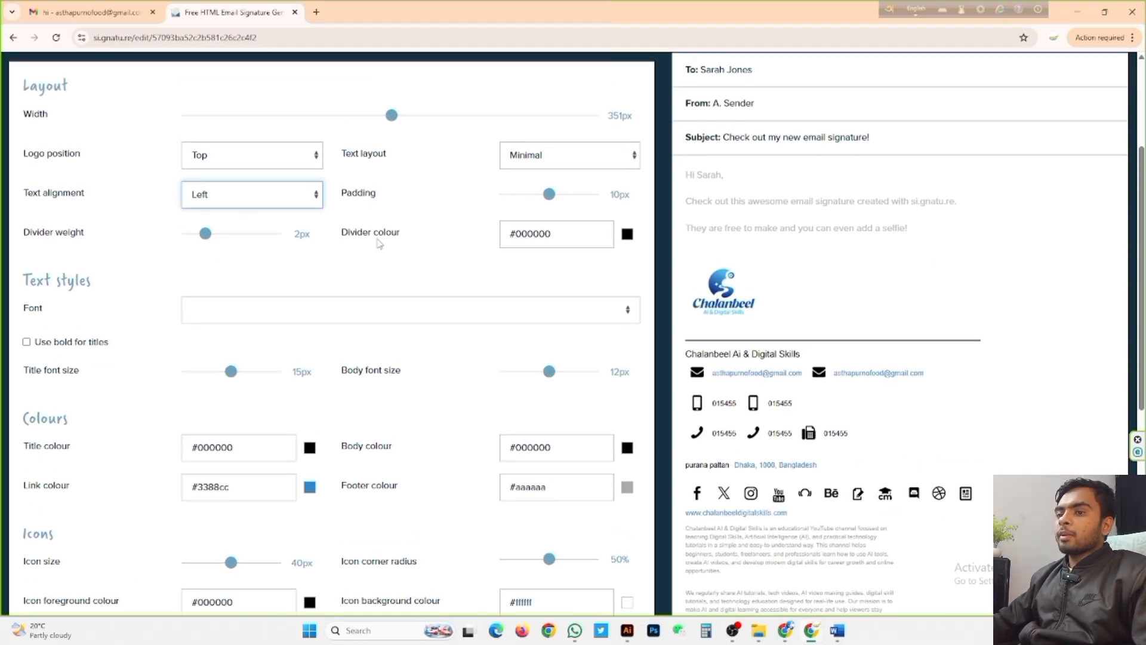
pyautogui.click(625, 234)
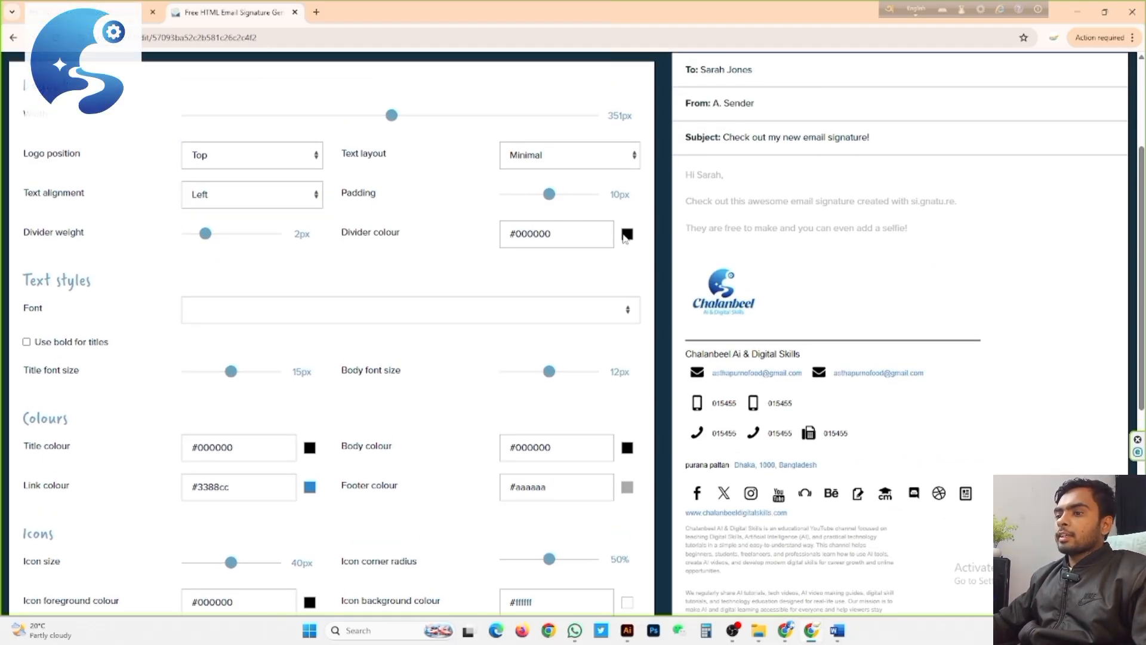
pyautogui.doubleClick(568, 234)
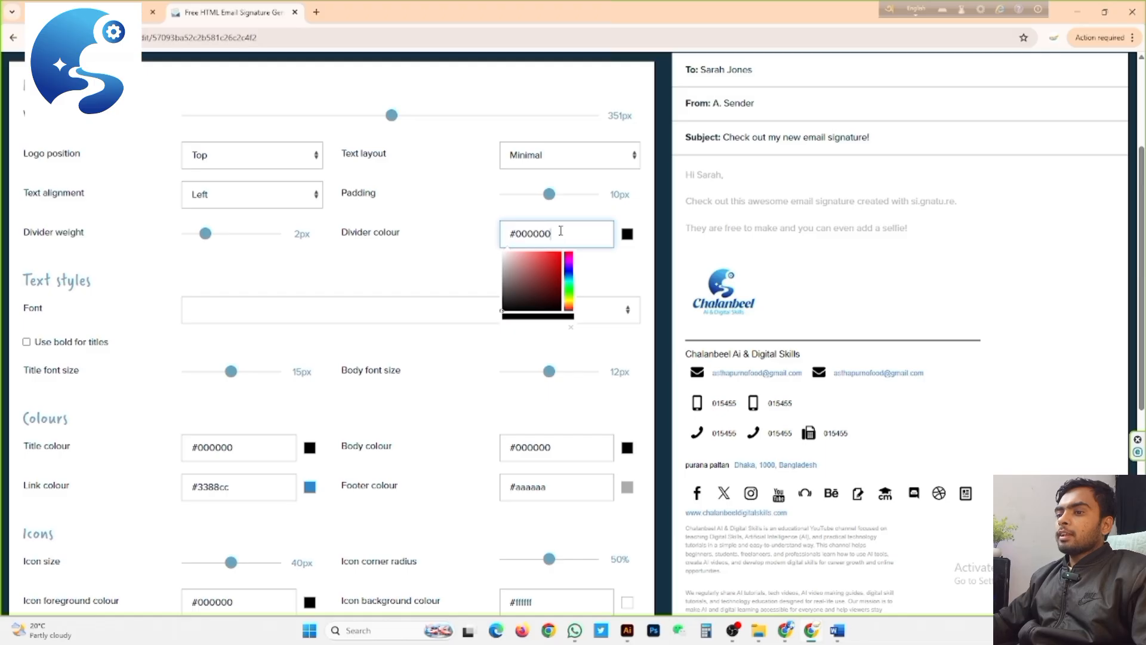
pyautogui.moveTo(542, 292); pyautogui.dragTo(560, 248)
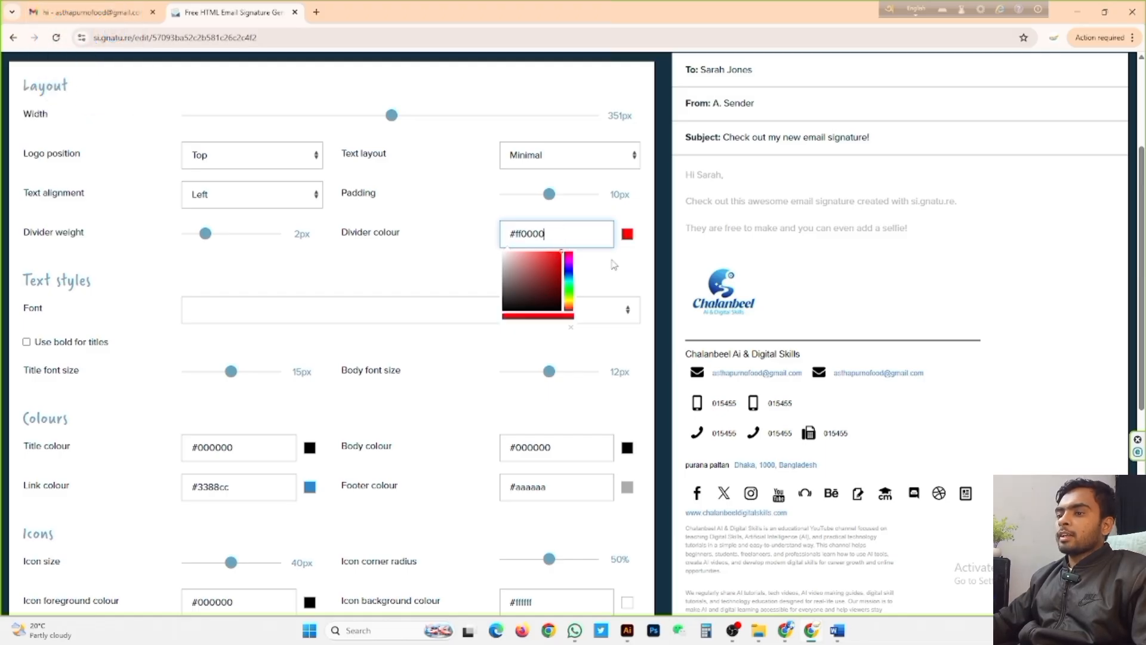
pyautogui.click(613, 278)
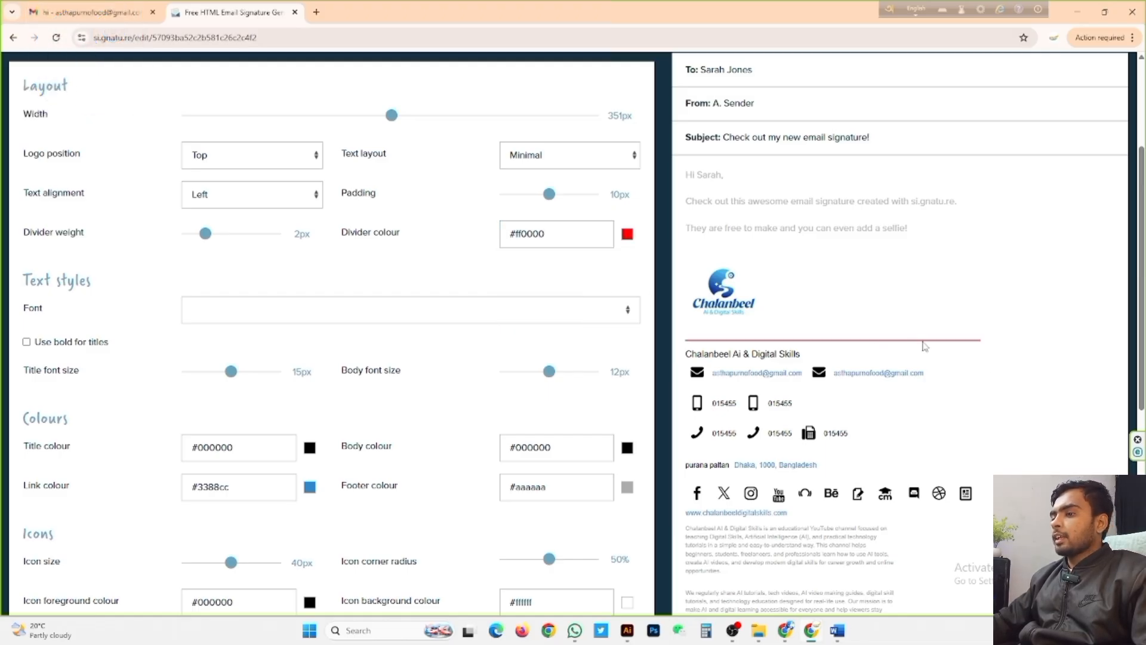
# Step: Try Georgia as the signature font and check it in the email preview
pyautogui.scroll(-2, 929, 344)
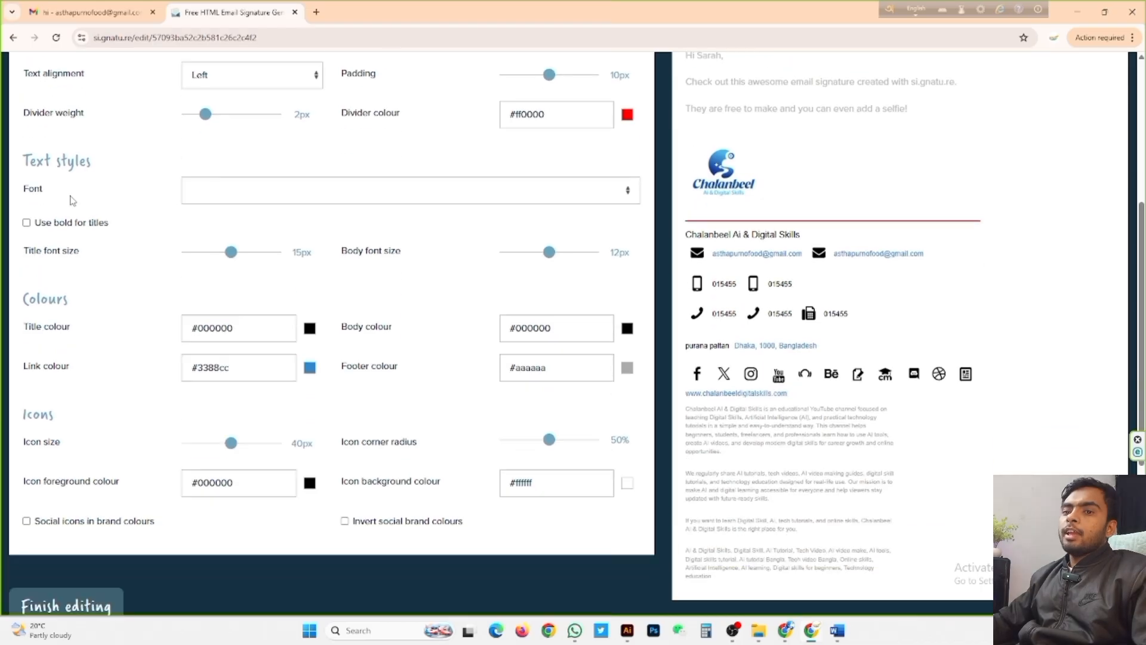
pyautogui.click(628, 193)
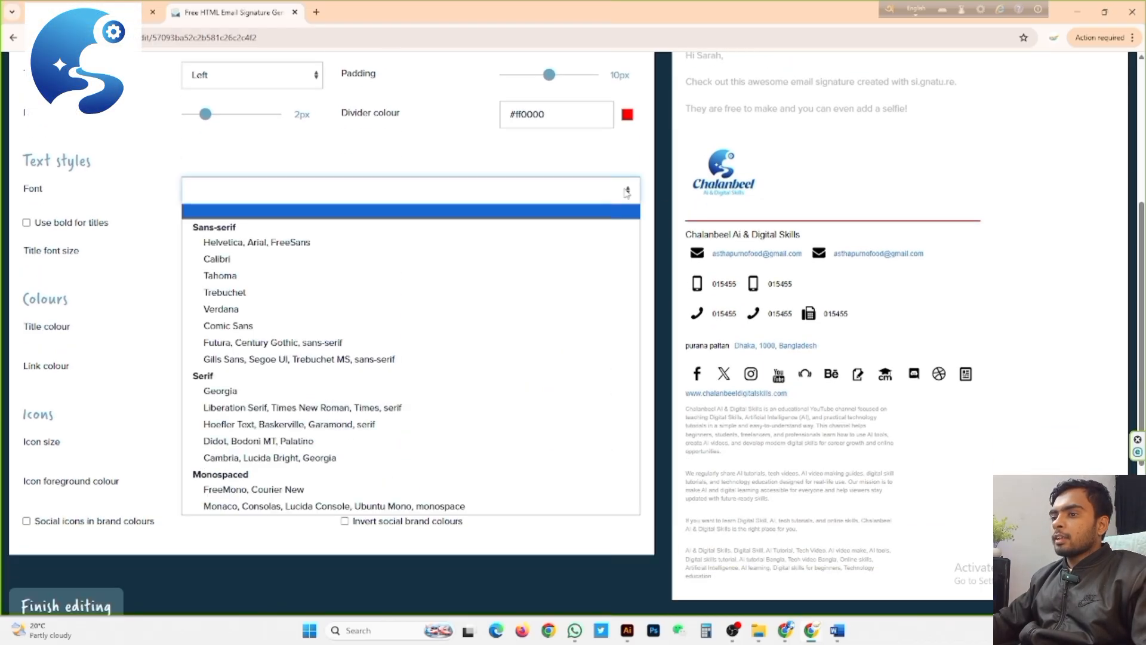
pyautogui.click(257, 391)
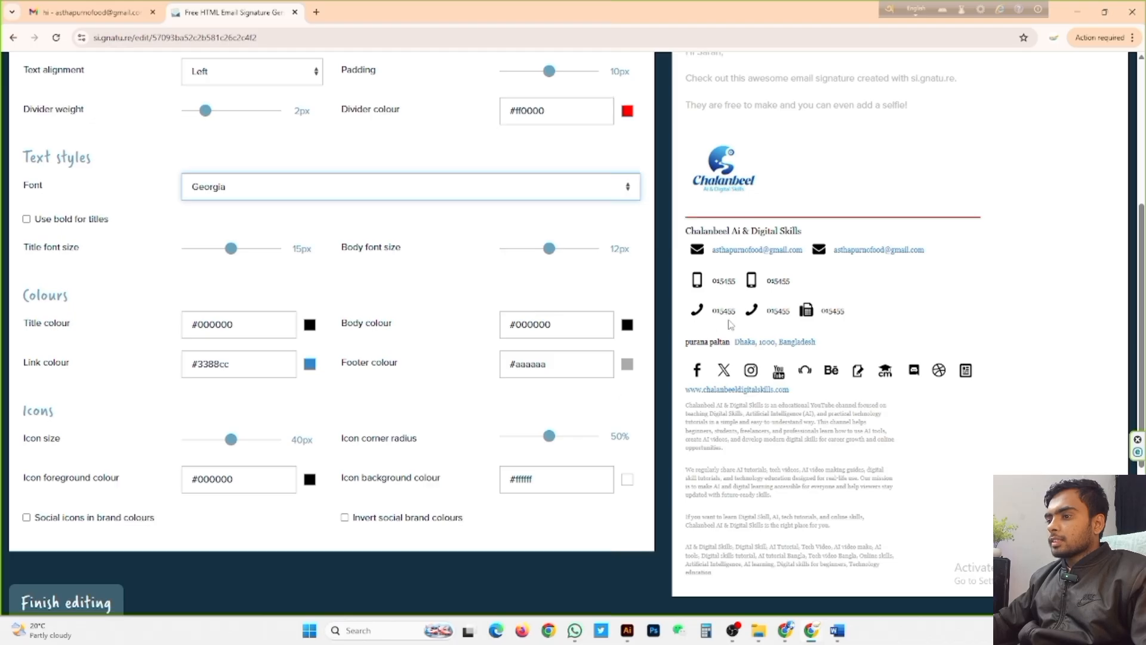
pyautogui.scroll(-5, 729, 324)
pyautogui.scroll(7, 742, 282)
pyautogui.scroll(-4, 798, 466)
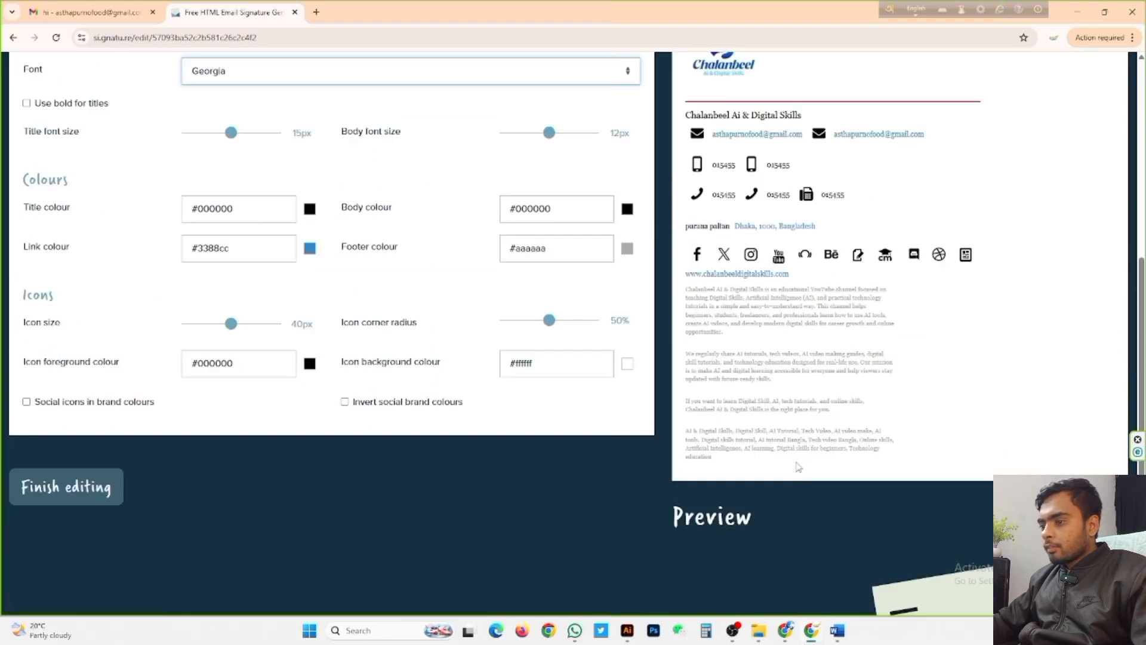
# Step: Set the signature font to Helvetica, Arial, FreeSans
pyautogui.scroll(5, 794, 351)
pyautogui.click(393, 487)
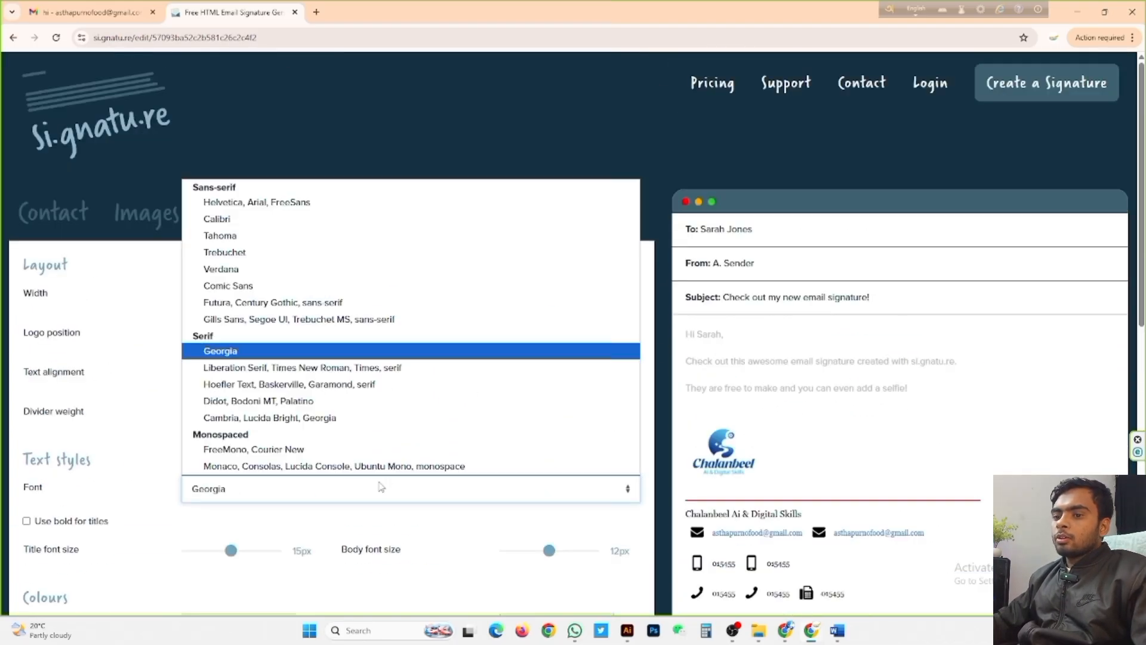
pyautogui.click(306, 201)
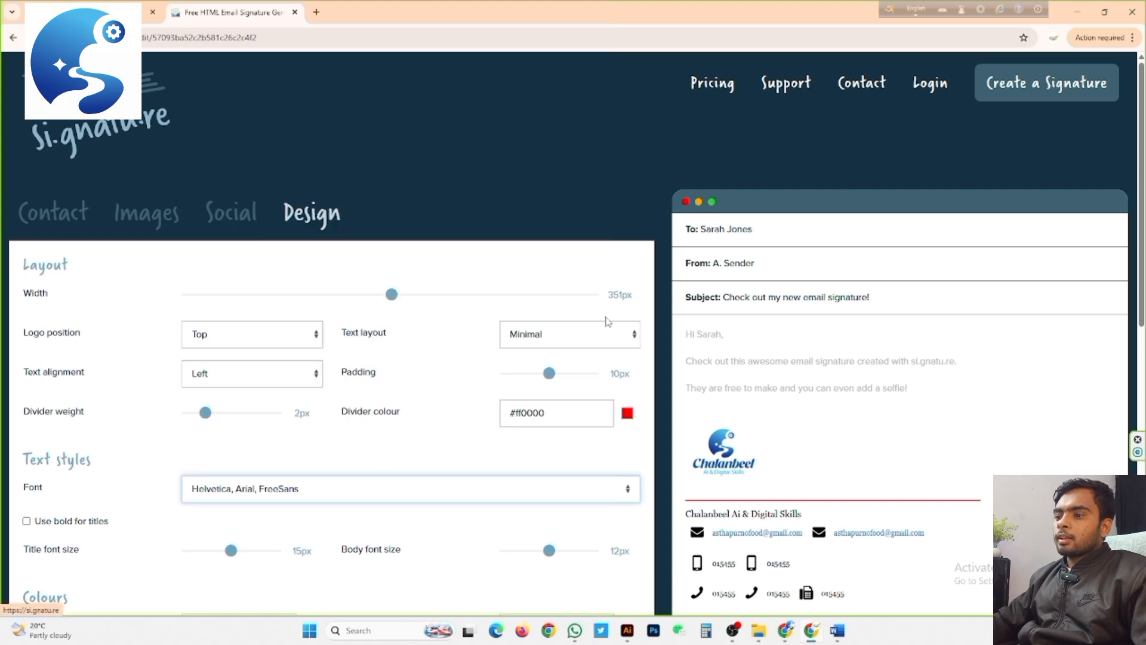
# Step: Increase the title font size to 20px and the body font size to 14px
pyautogui.scroll(-3, 844, 416)
pyautogui.scroll(-3, 842, 415)
pyautogui.scroll(1, 545, 412)
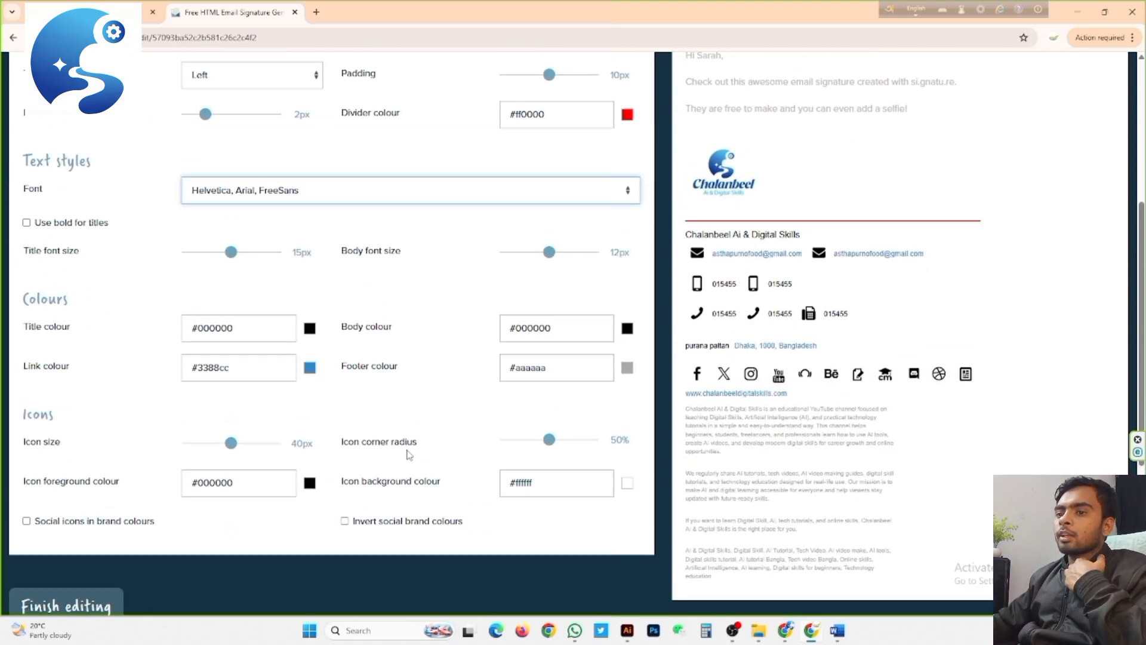
pyautogui.click(236, 260)
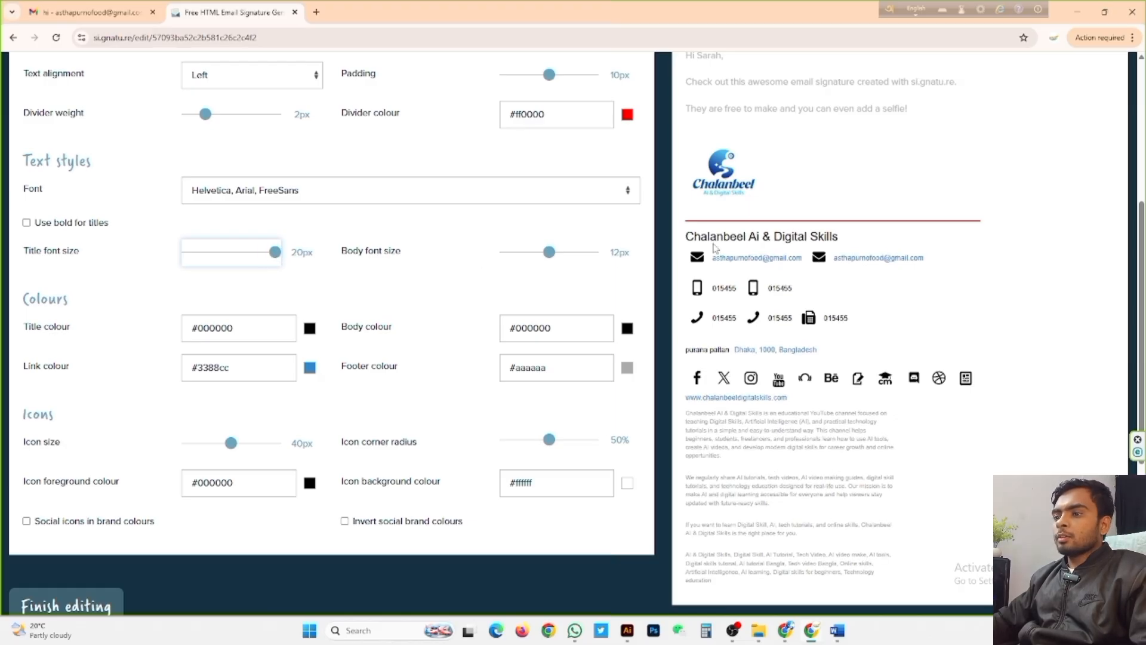
pyautogui.moveTo(549, 252); pyautogui.dragTo(591, 255)
# Step: Try green and red #ff0000 as the title colour, then return it to black #000000
pyautogui.scroll(-3, 471, 266)
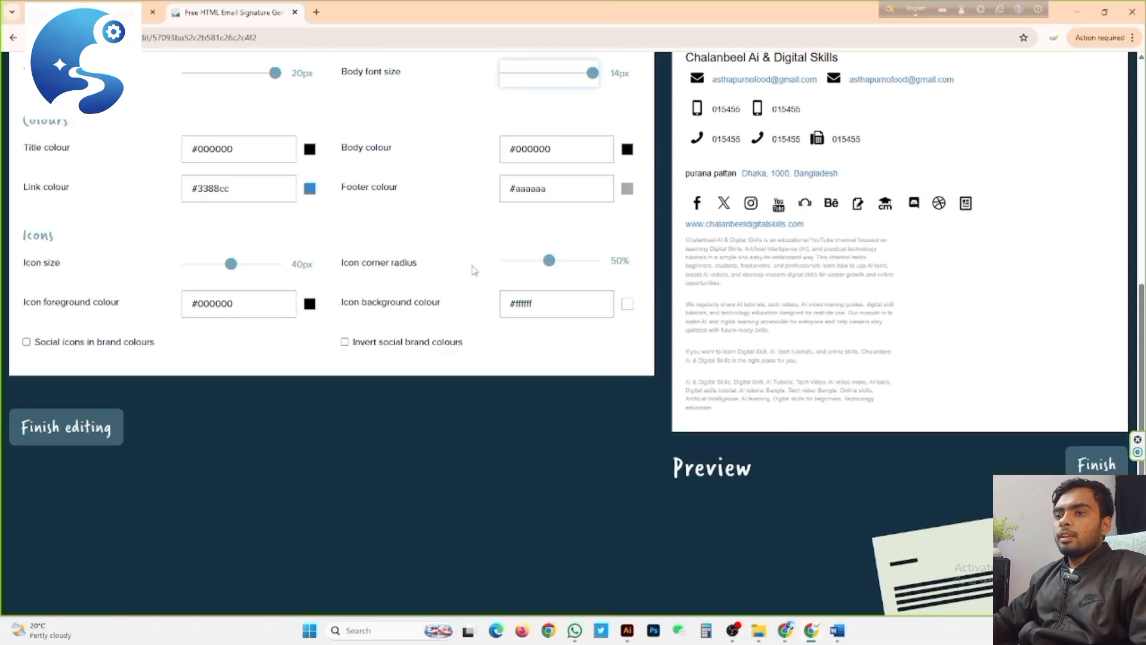
pyautogui.scroll(2, 239, 280)
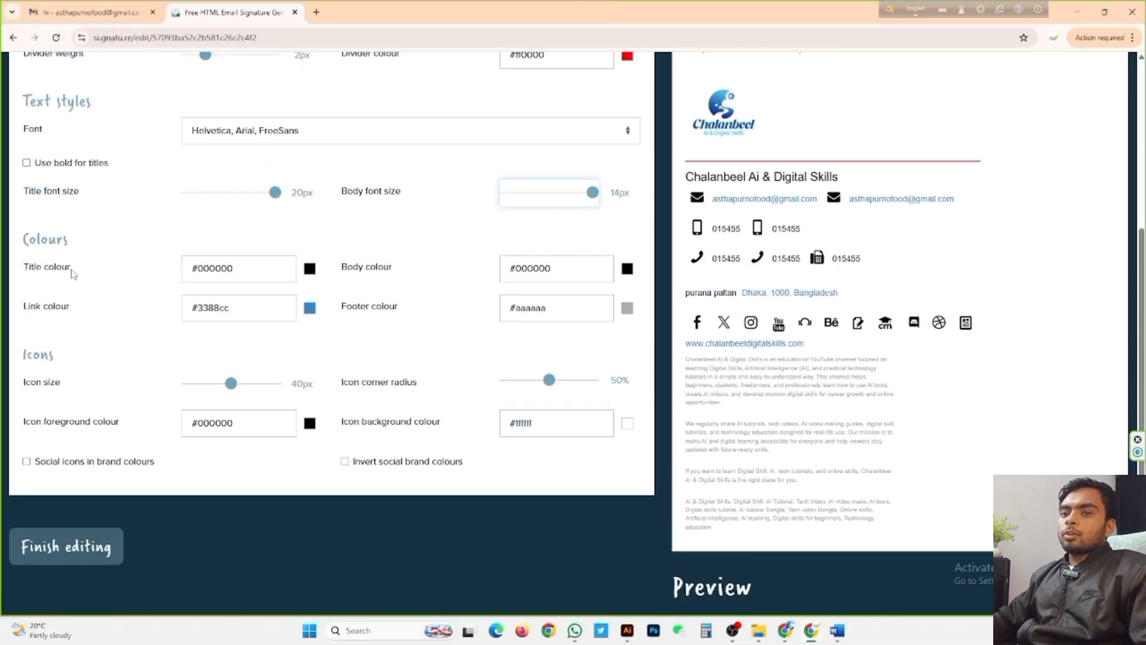
pyautogui.click(263, 270)
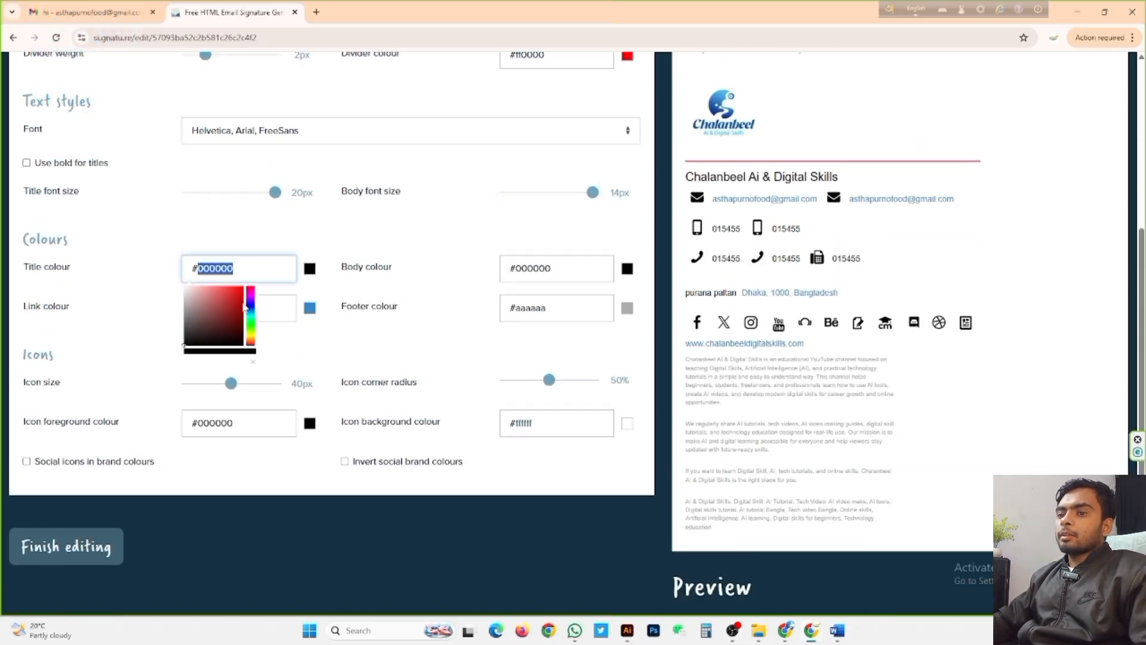
pyautogui.moveTo(252, 320); pyautogui.dragTo(251, 326)
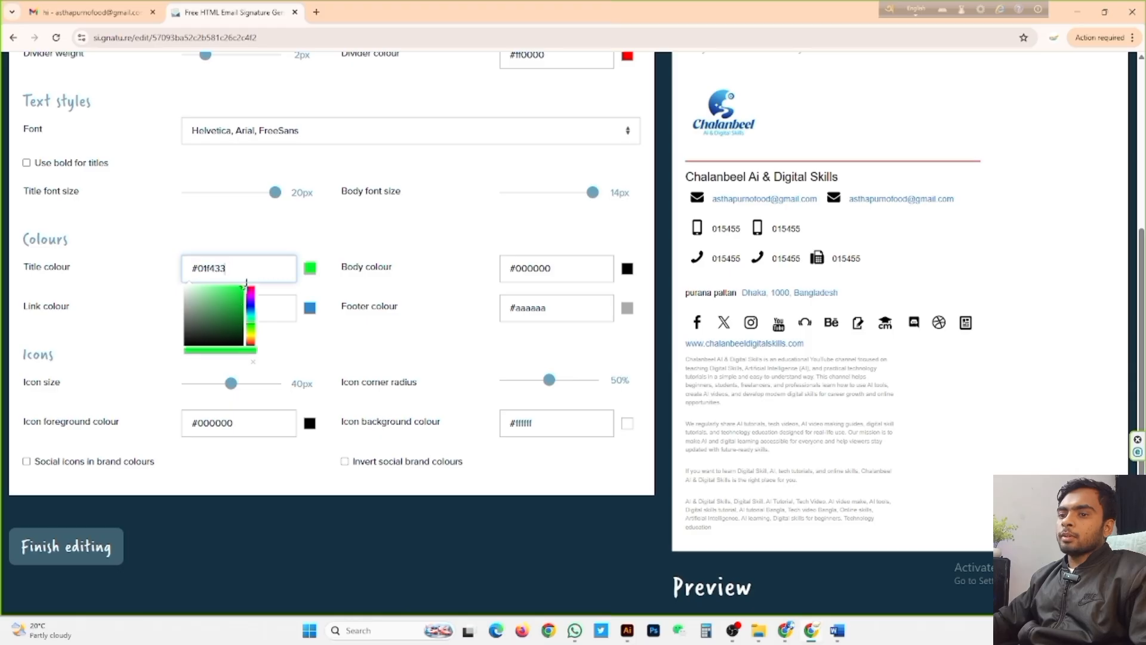
pyautogui.moveTo(246, 285); pyautogui.dragTo(285, 280)
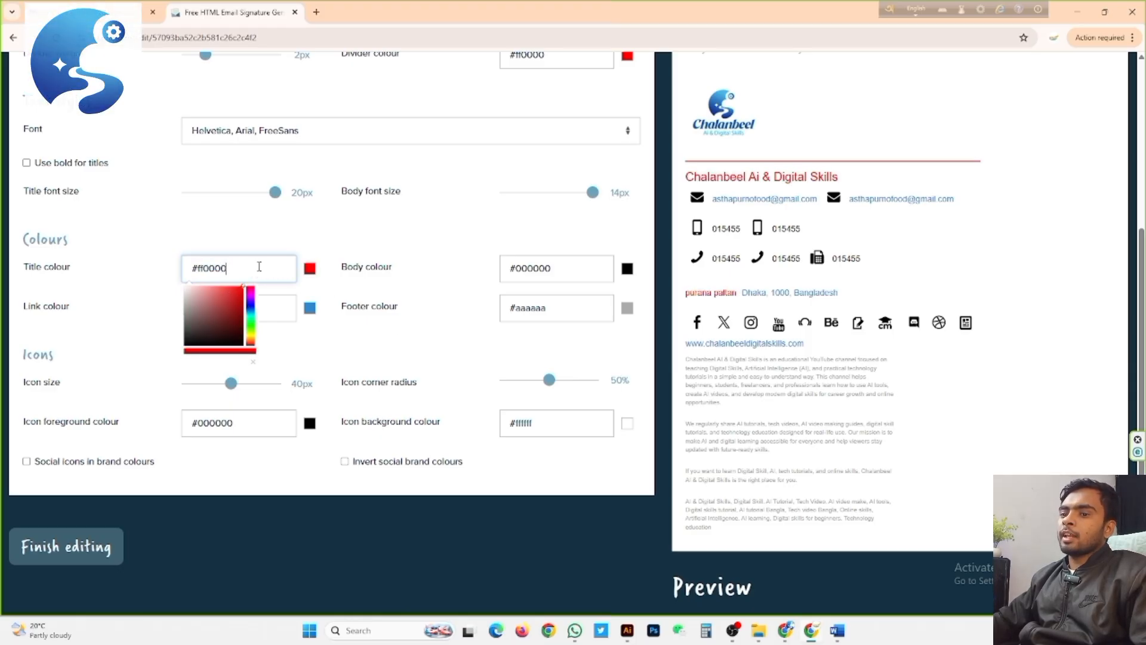
pyautogui.moveTo(222, 325); pyautogui.dragTo(153, 365)
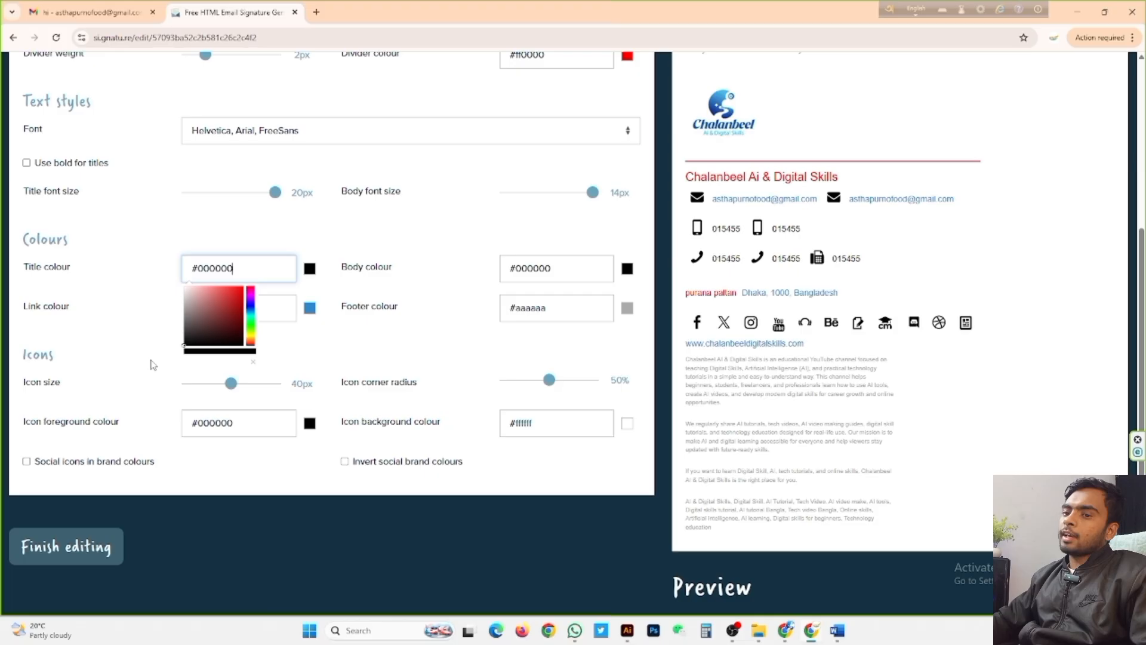
# Step: Set the signature's link colour to red #ff0000
pyautogui.click(304, 347)
pyautogui.scroll(-1, 233, 272)
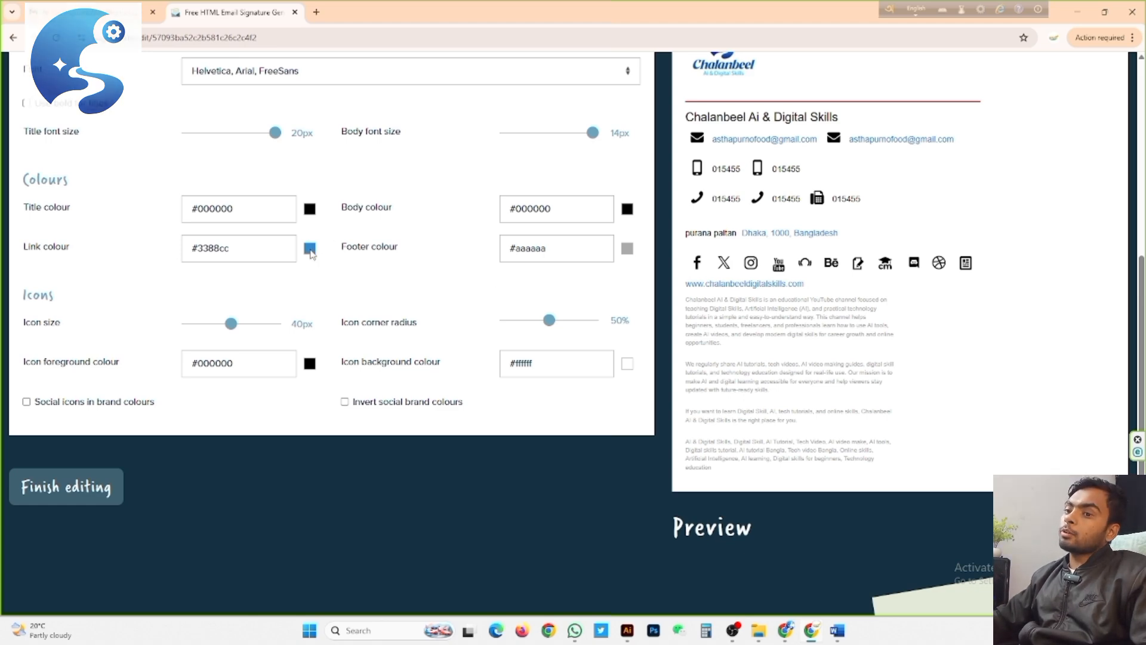
pyautogui.doubleClick(276, 248)
pyautogui.write('cc3333')
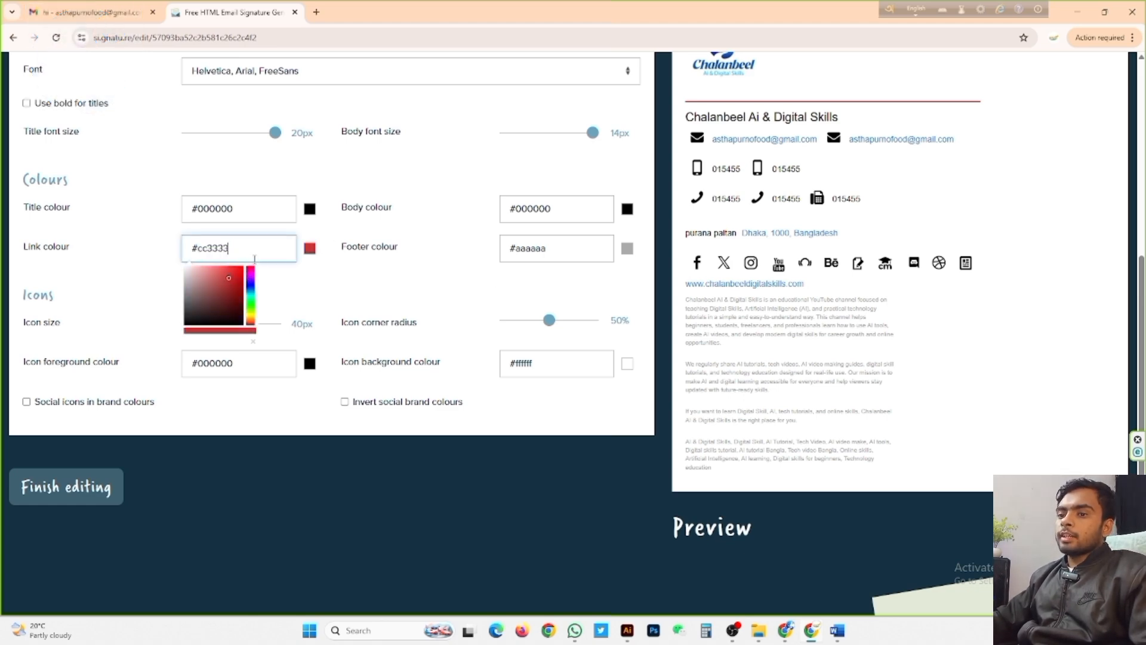
pyautogui.moveTo(239, 268); pyautogui.dragTo(250, 264)
pyautogui.click(330, 267)
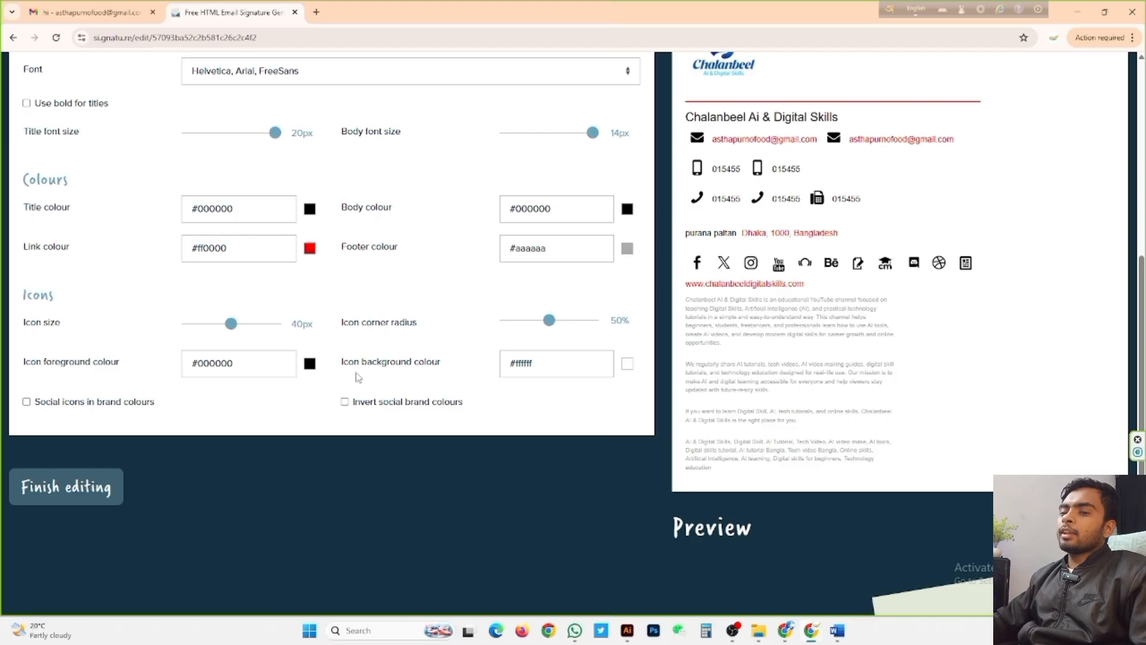
# Step: Set the icon foreground colour to blue #001dff
pyautogui.doubleClick(258, 367)
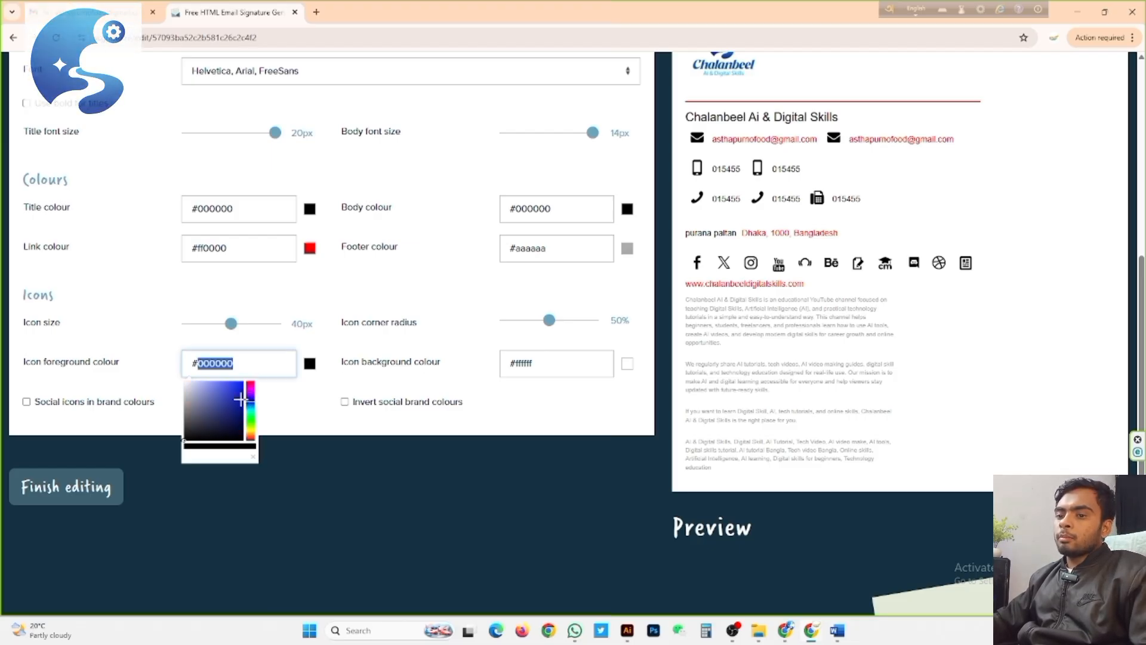
pyautogui.write('0823f4')
pyautogui.click(318, 350)
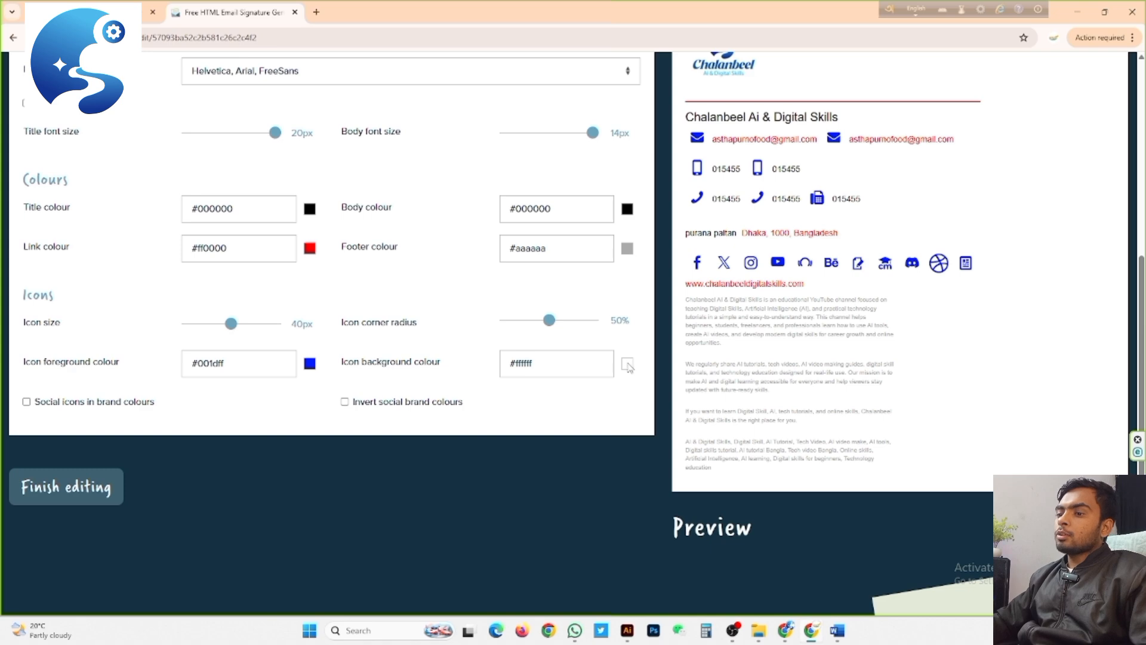
# Step: Try black #000000 as the icon background colour, then return it to white #ffffff
pyautogui.doubleClick(565, 365)
pyautogui.moveTo(552, 392); pyautogui.dragTo(502, 441)
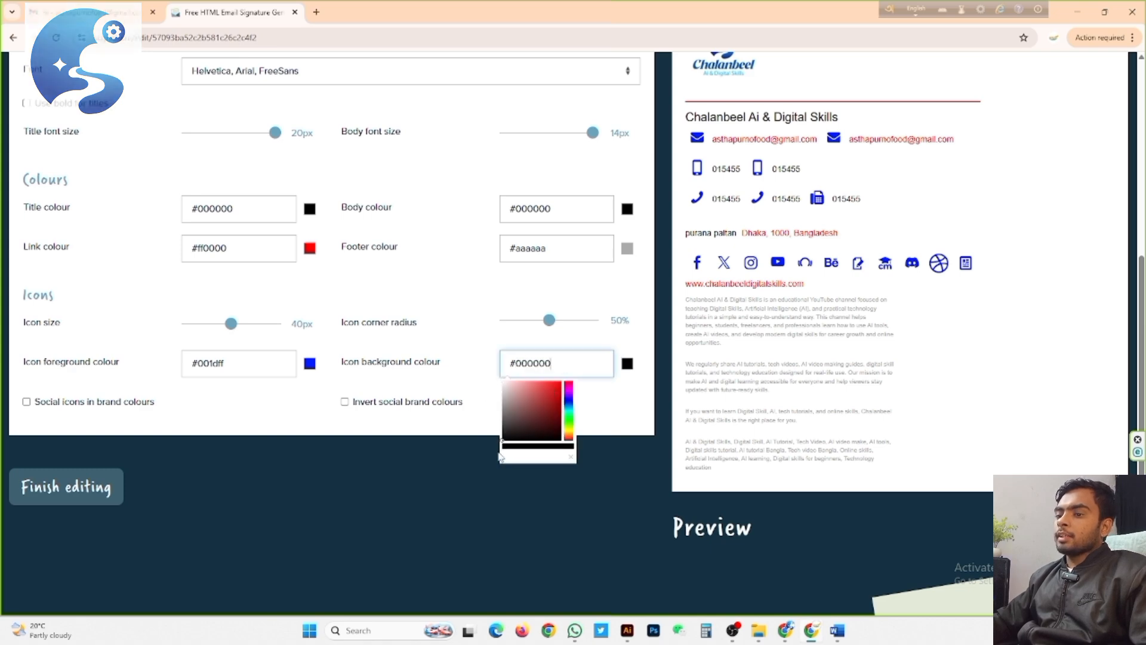
pyautogui.click(584, 339)
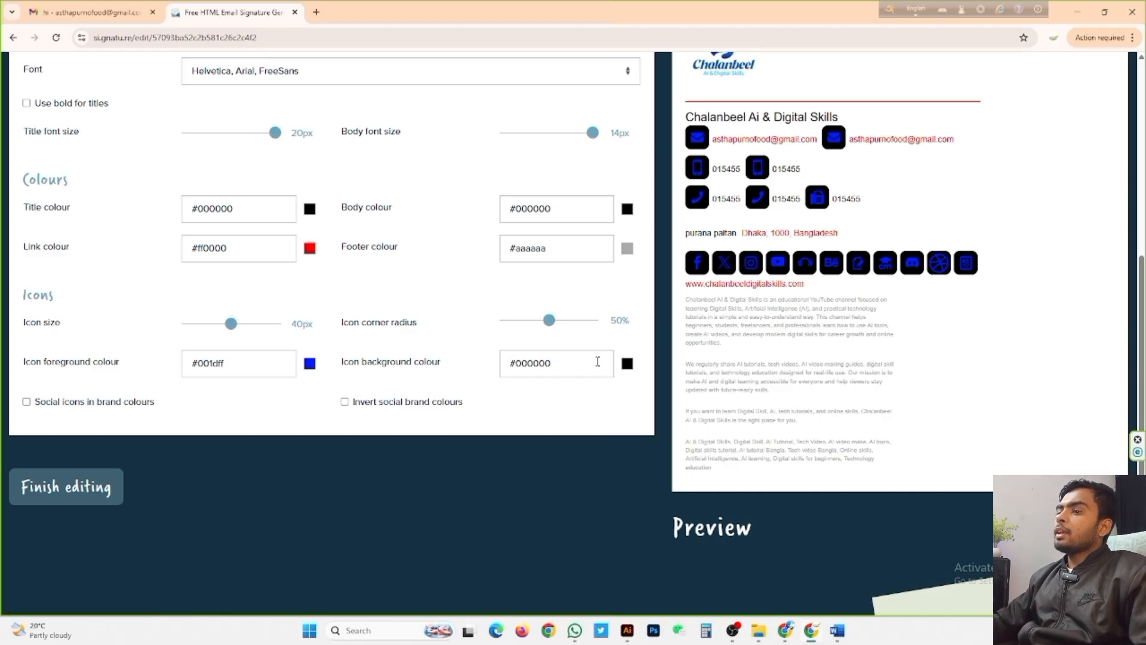
pyautogui.click(605, 360)
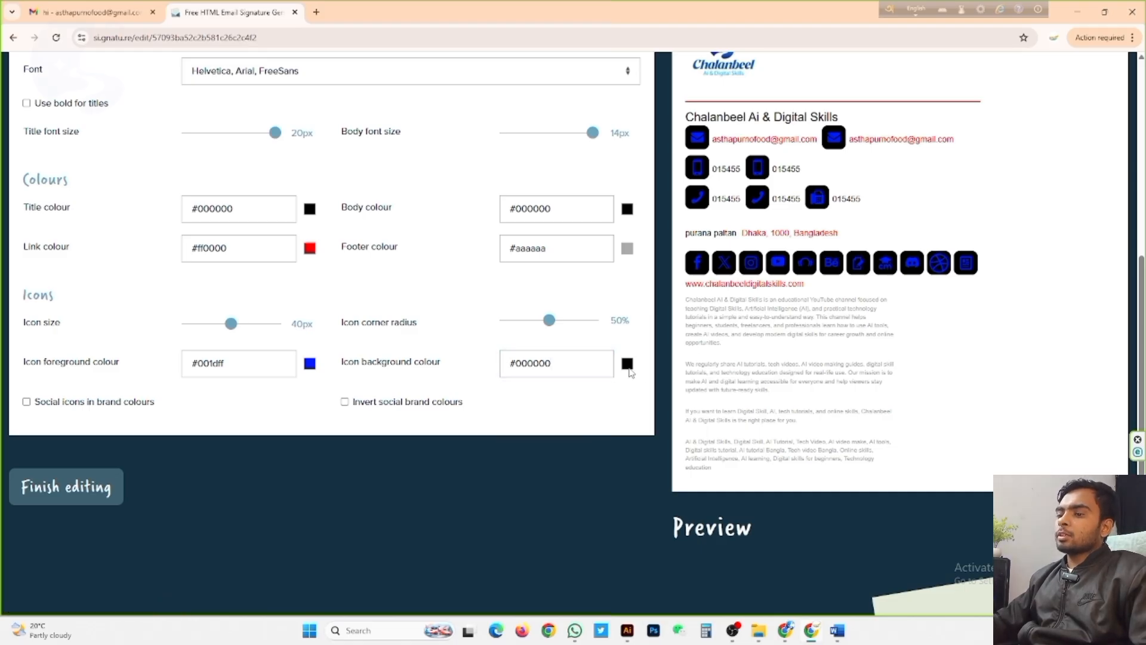
pyautogui.doubleClick(587, 367)
pyautogui.write('ffffff')
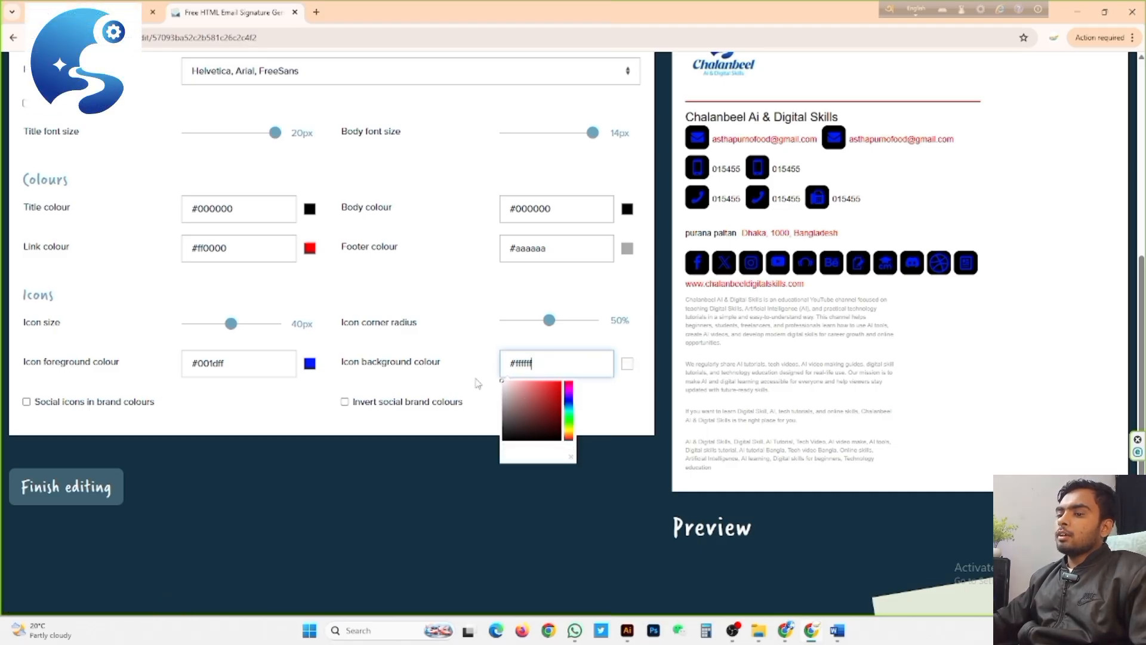
pyautogui.click(600, 340)
# Step: Review the whole styled signature in the email preview, from the logo down to the footer text
pyautogui.scroll(-1, 612, 348)
pyautogui.scroll(3, 657, 340)
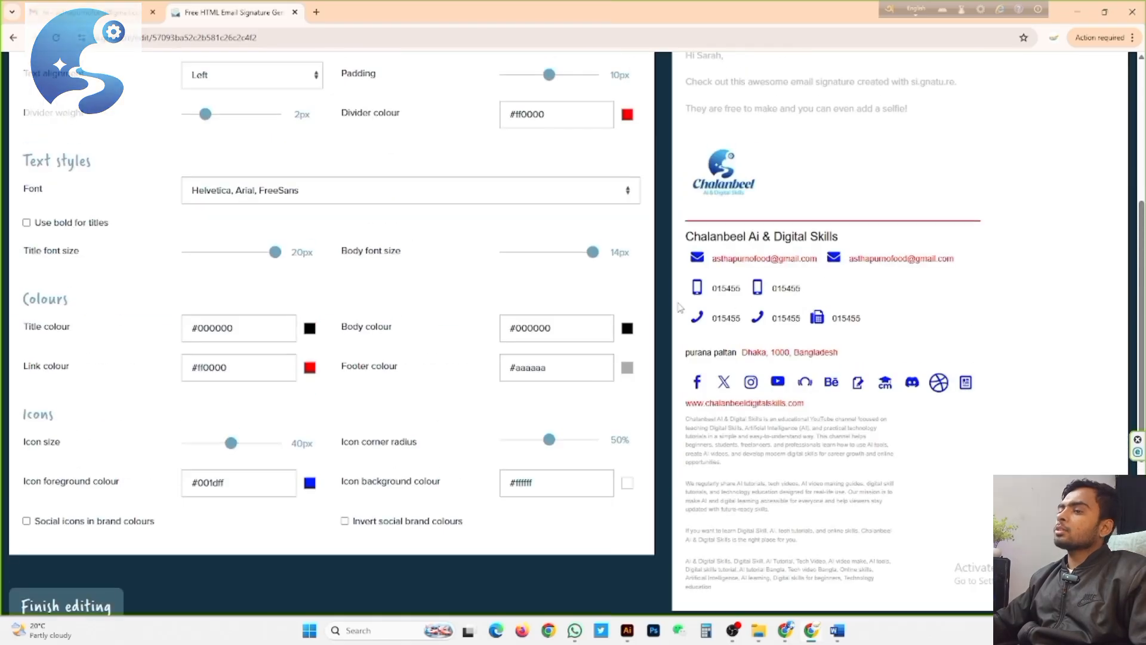
pyautogui.scroll(-2, 823, 373)
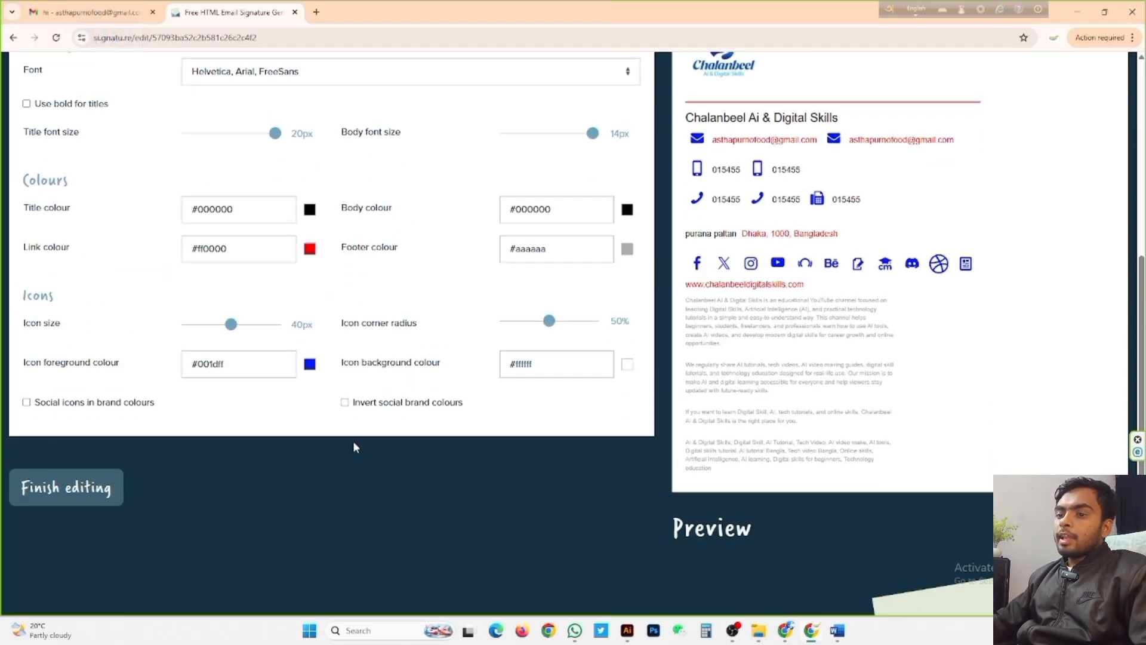
pyautogui.scroll(7, 353, 441)
pyautogui.scroll(-2, 895, 239)
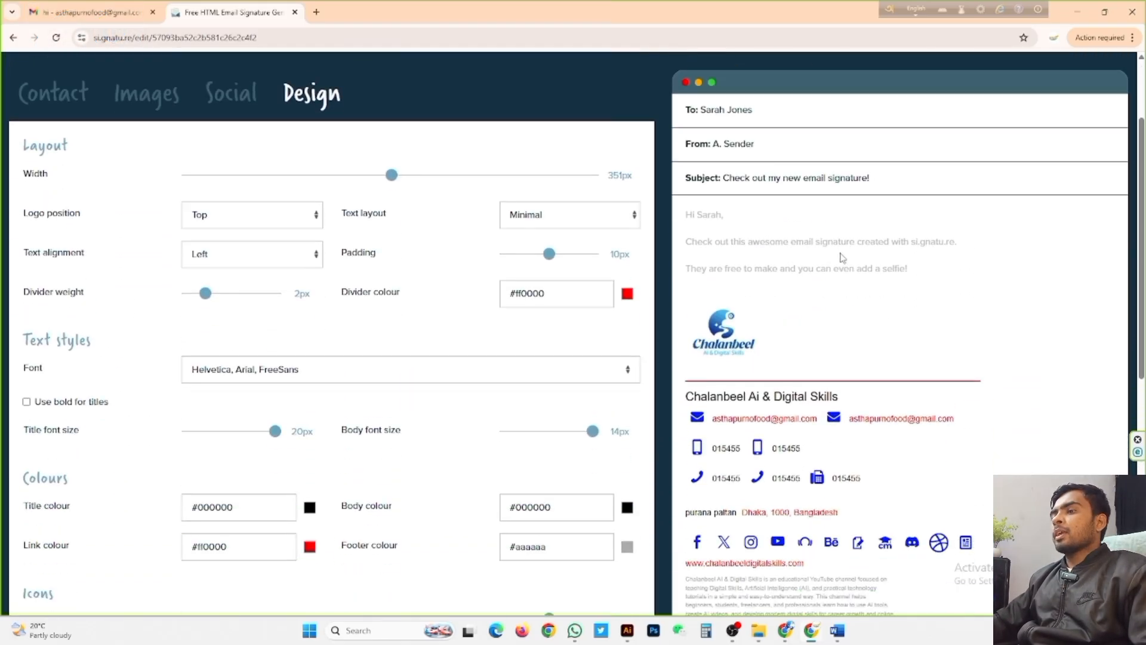
pyautogui.scroll(2, 836, 257)
pyautogui.scroll(-2, 826, 256)
pyautogui.scroll(-1, 806, 286)
pyautogui.scroll(-5, 794, 310)
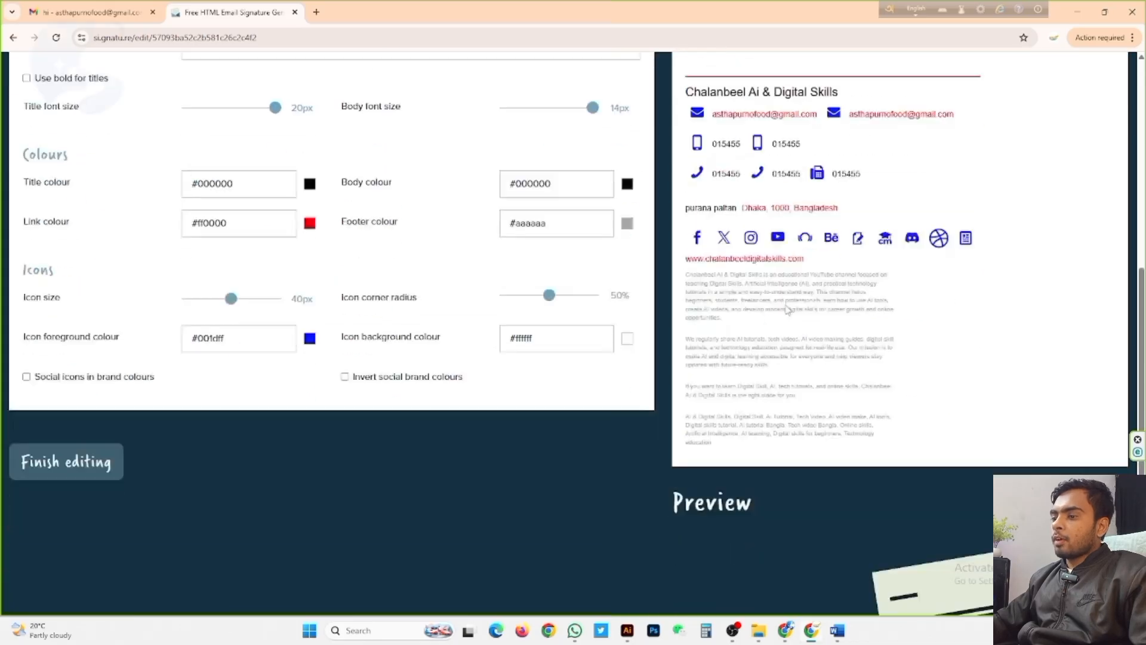
pyautogui.scroll(5, 758, 302)
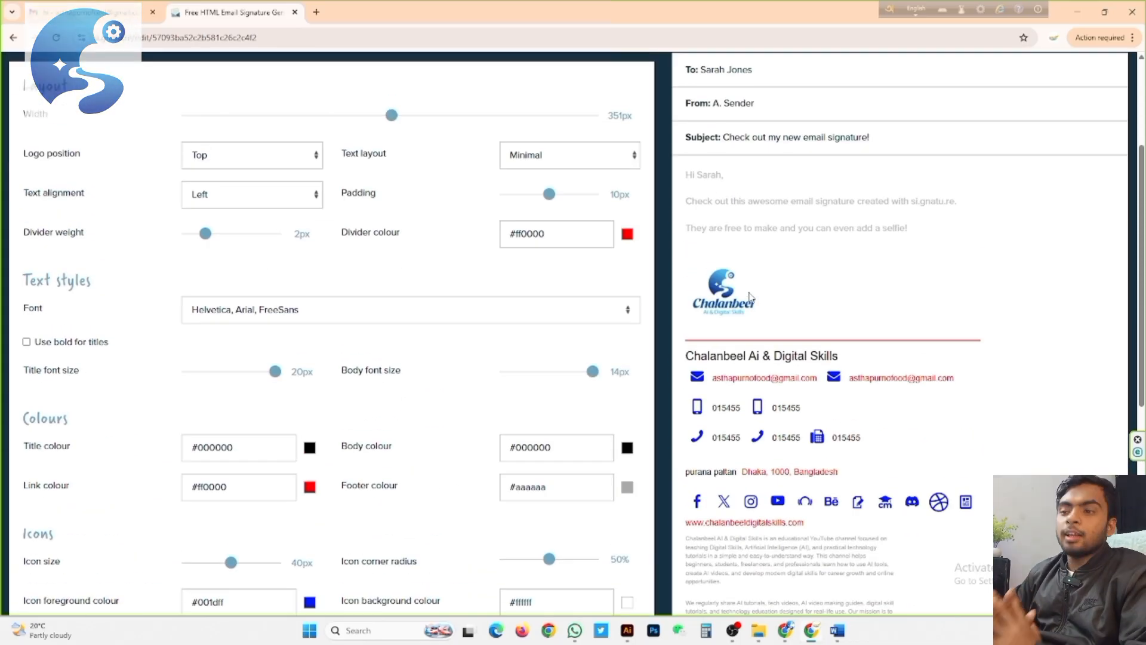
pyautogui.scroll(2, 750, 297)
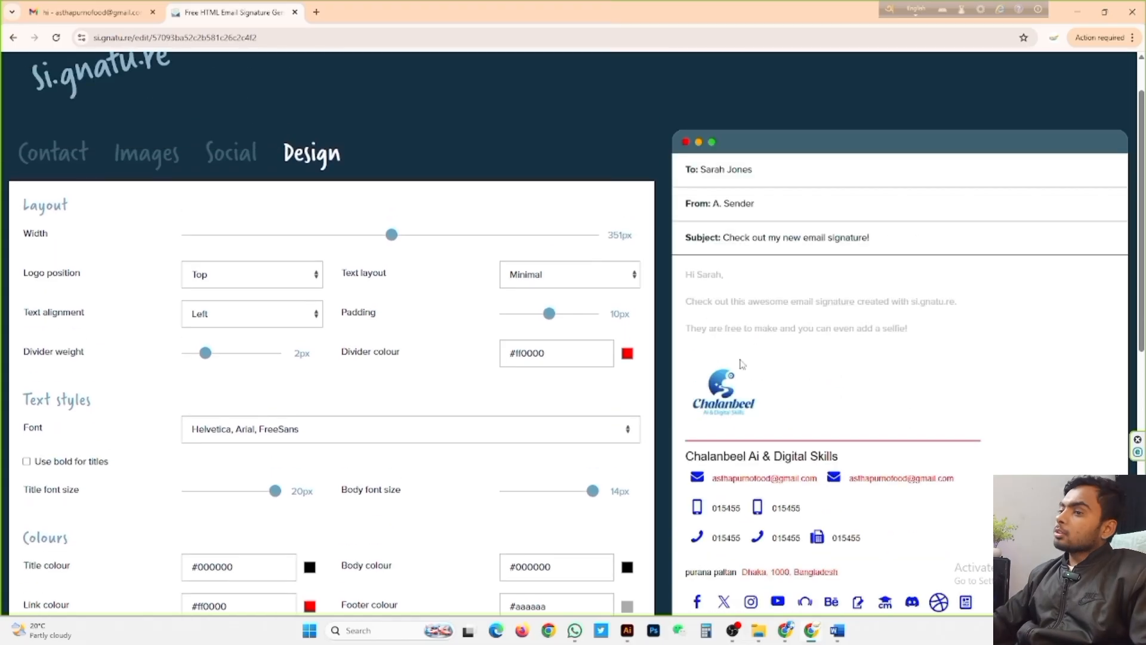
# Step: Finish editing the signature, then select its complete preview and copy it
pyautogui.scroll(-7, 883, 404)
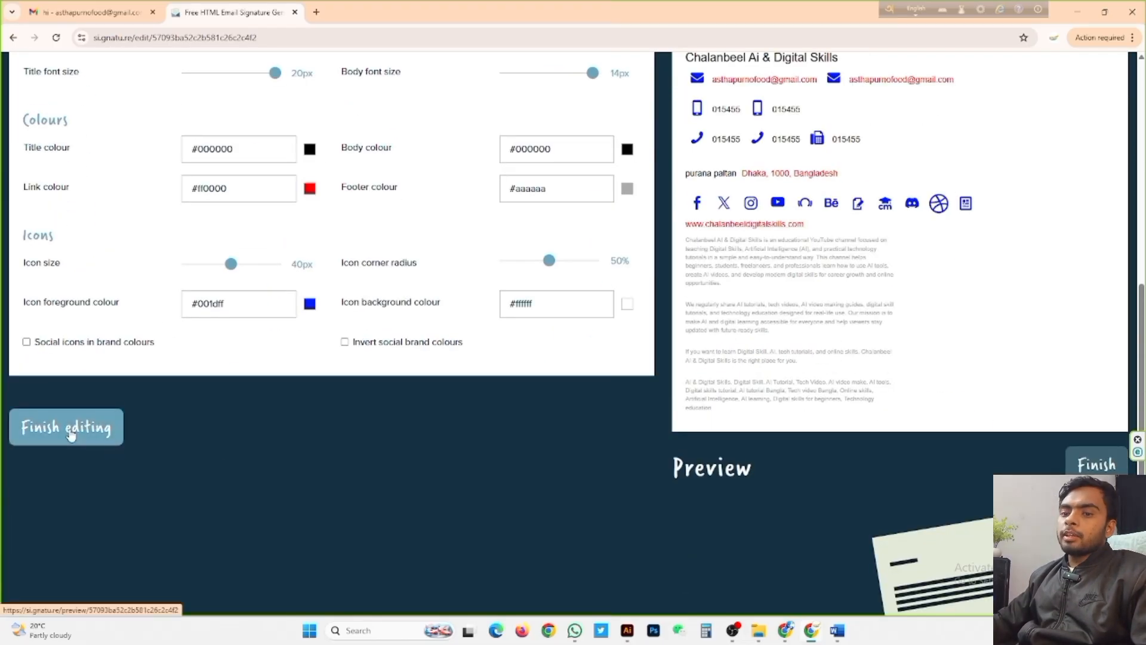
pyautogui.click(70, 431)
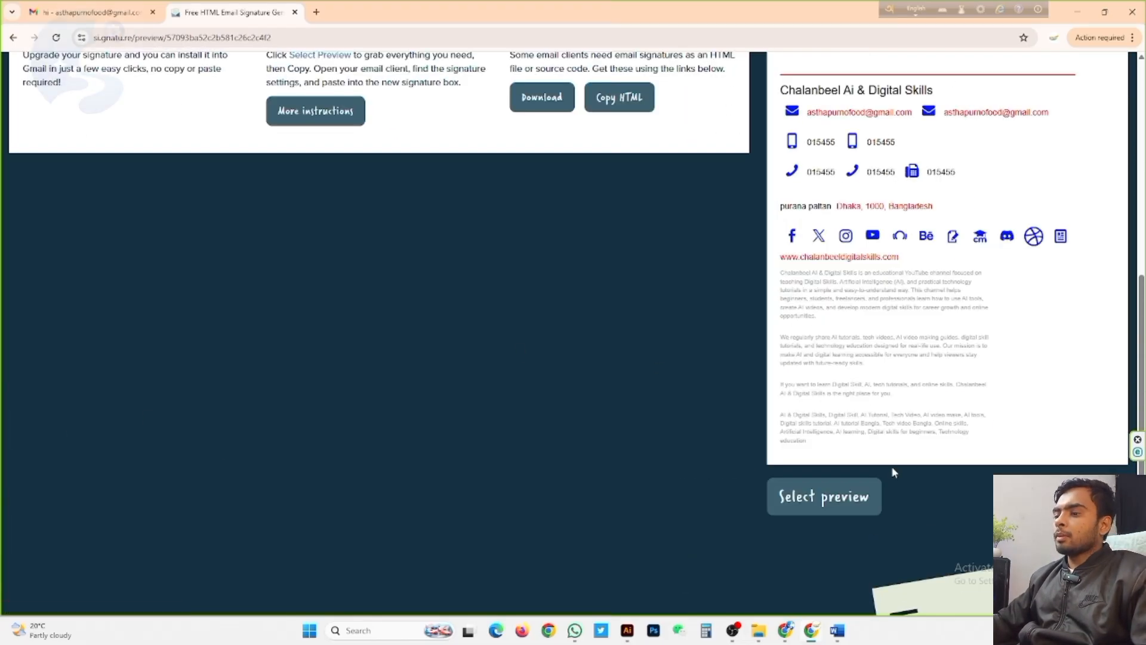
pyautogui.scroll(1, 890, 469)
pyautogui.click(829, 552)
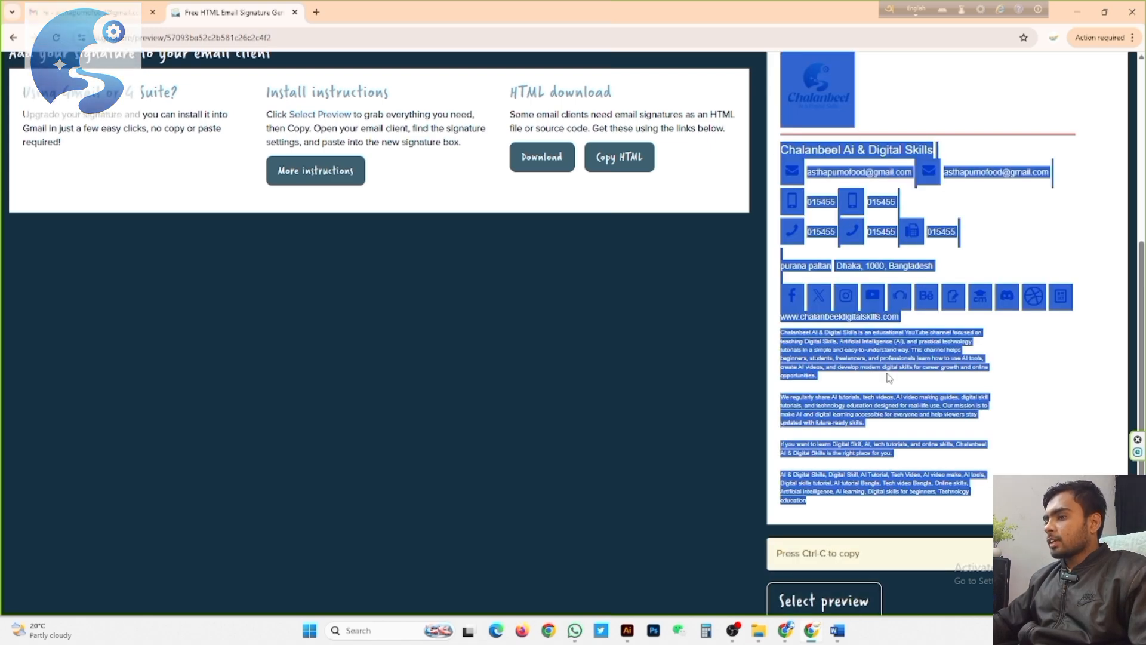
pyautogui.hotkey('ctrl', 'c')
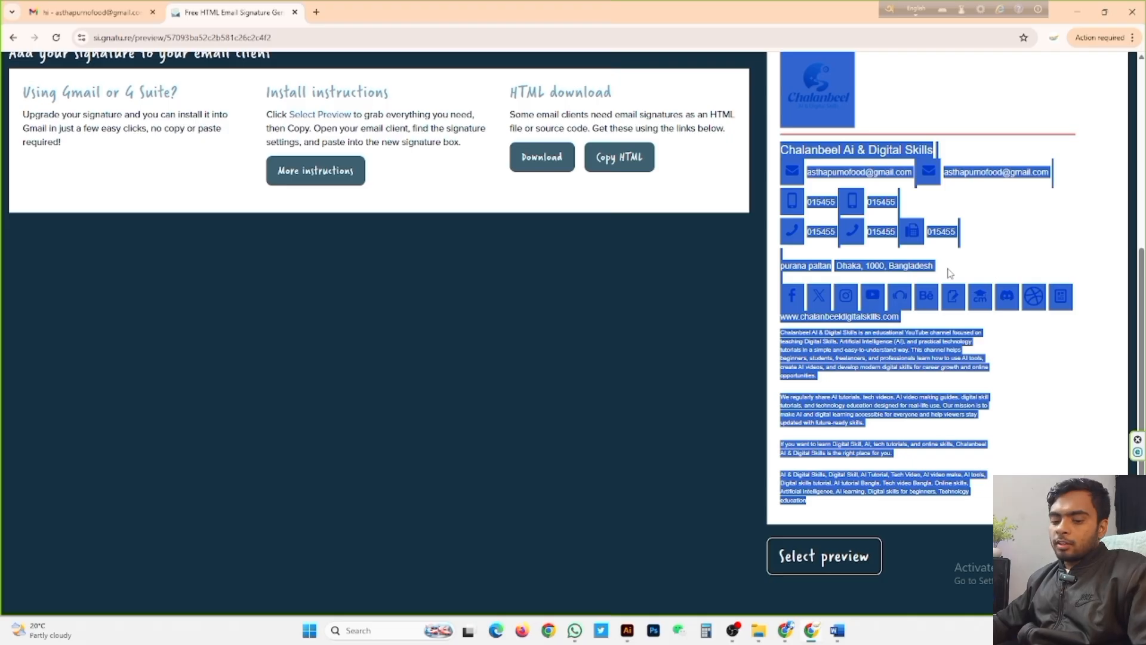
pyautogui.scroll(-3, 456, 248)
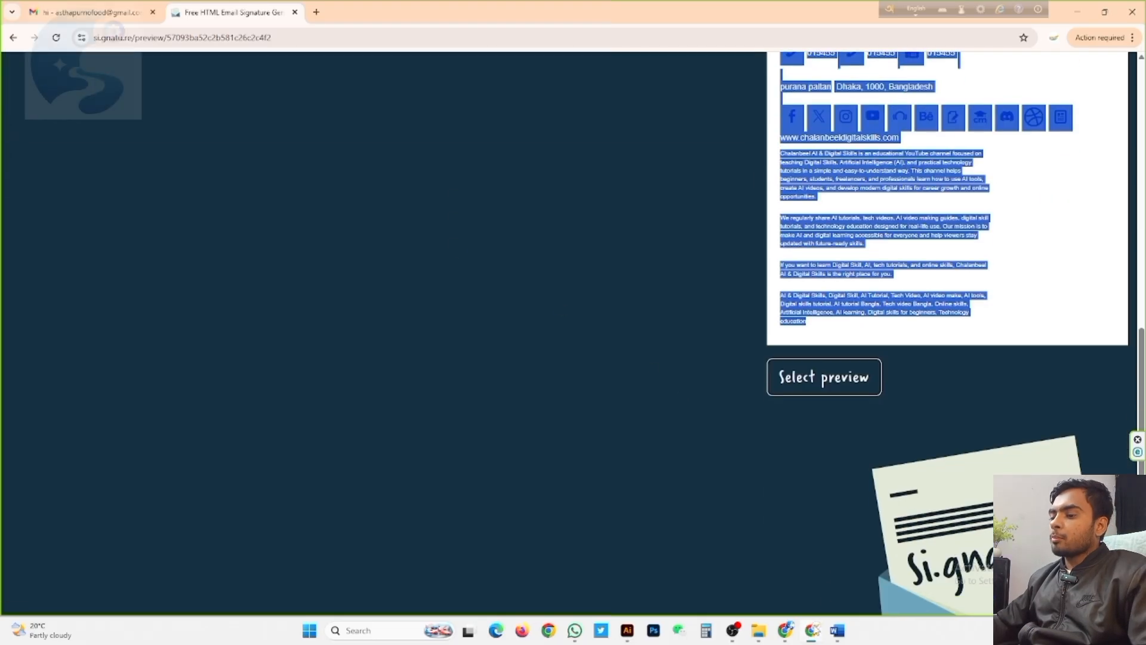
# Step: Switch to Gmail, start a new message and open the signature management settings from it
pyautogui.click(786, 631)
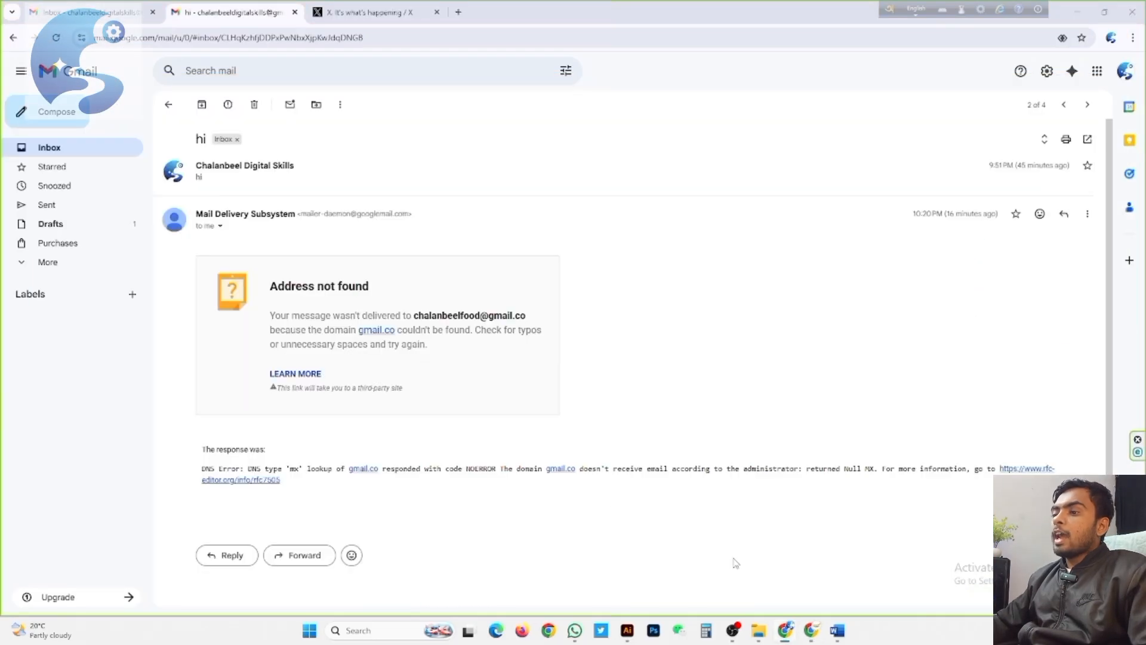
pyautogui.click(784, 632)
pyautogui.click(785, 631)
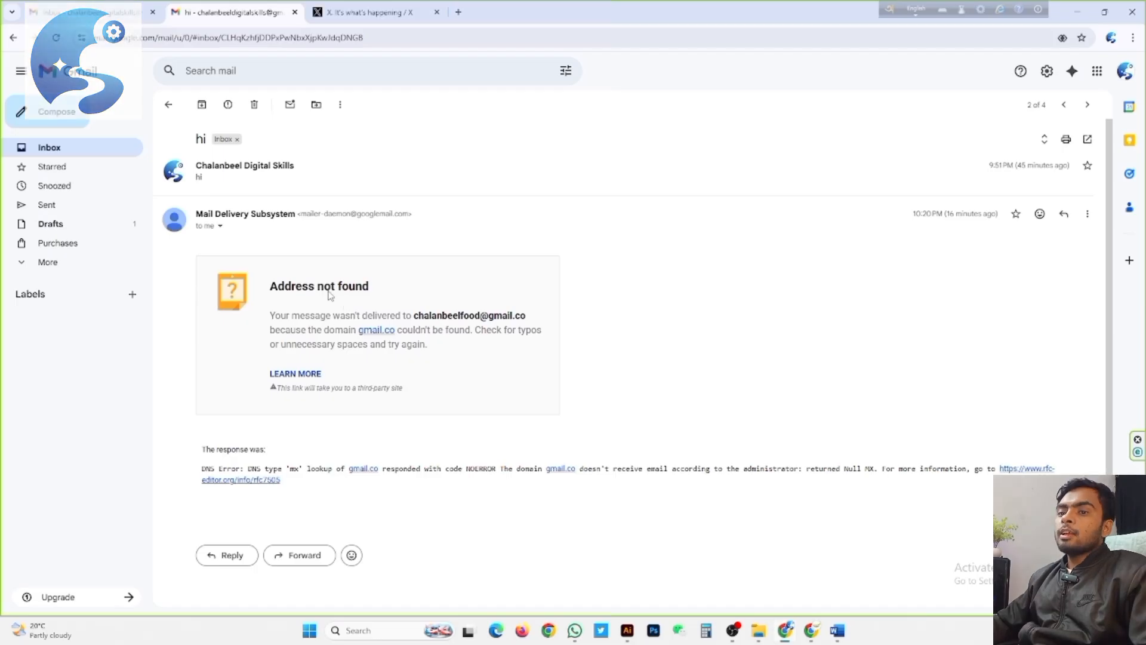
pyautogui.click(43, 113)
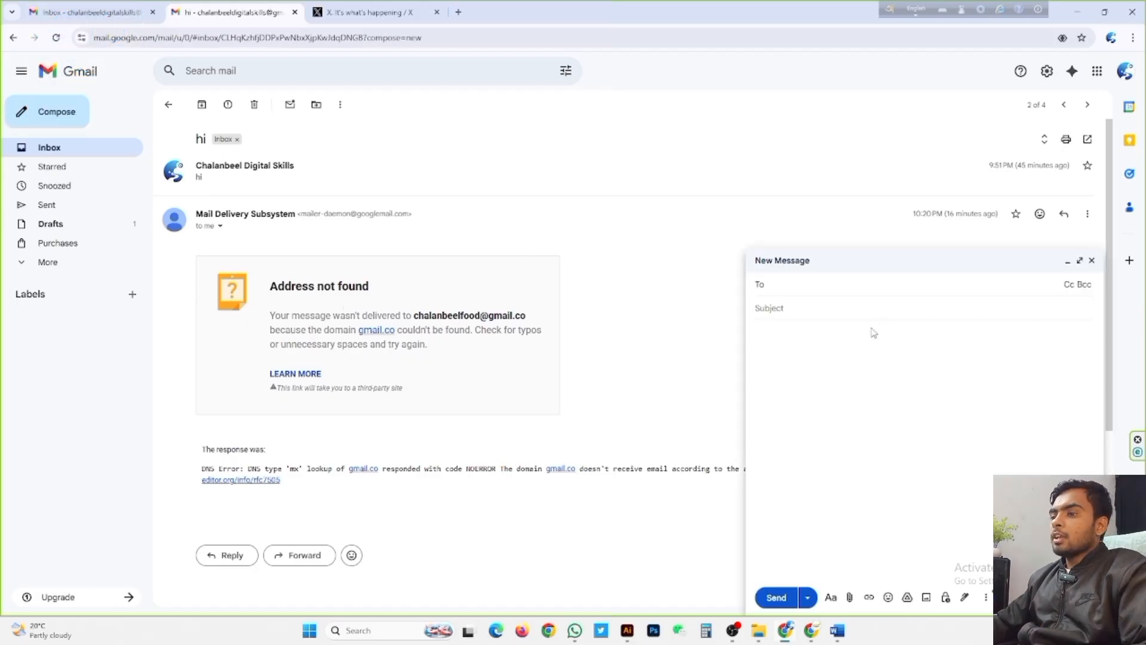
pyautogui.click(966, 598)
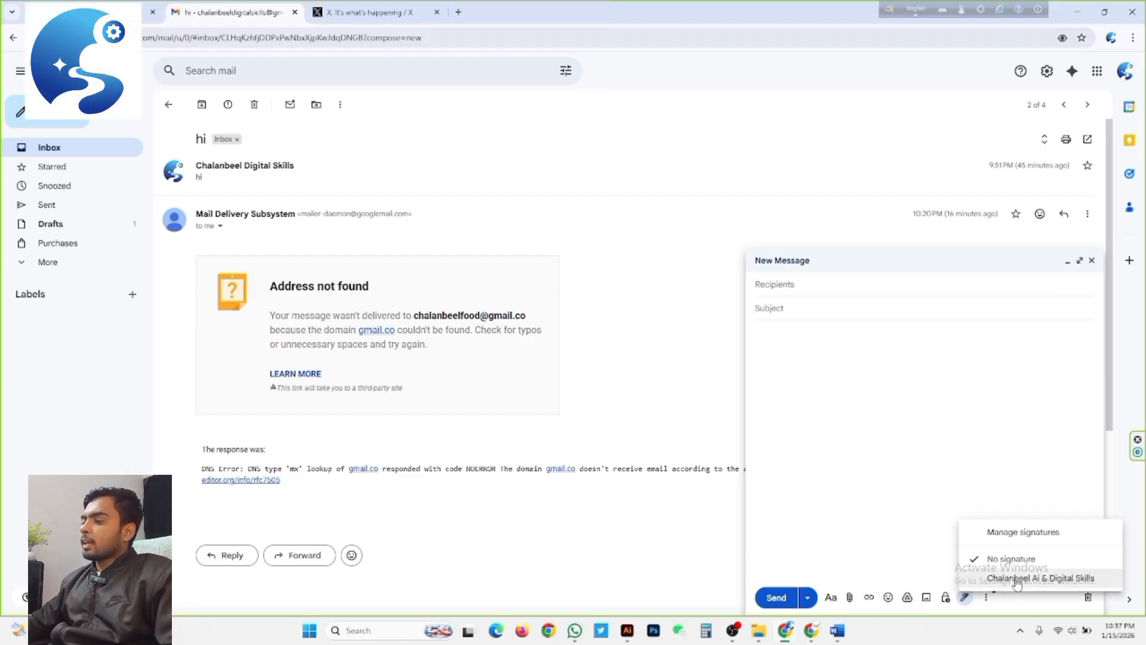
pyautogui.click(1022, 531)
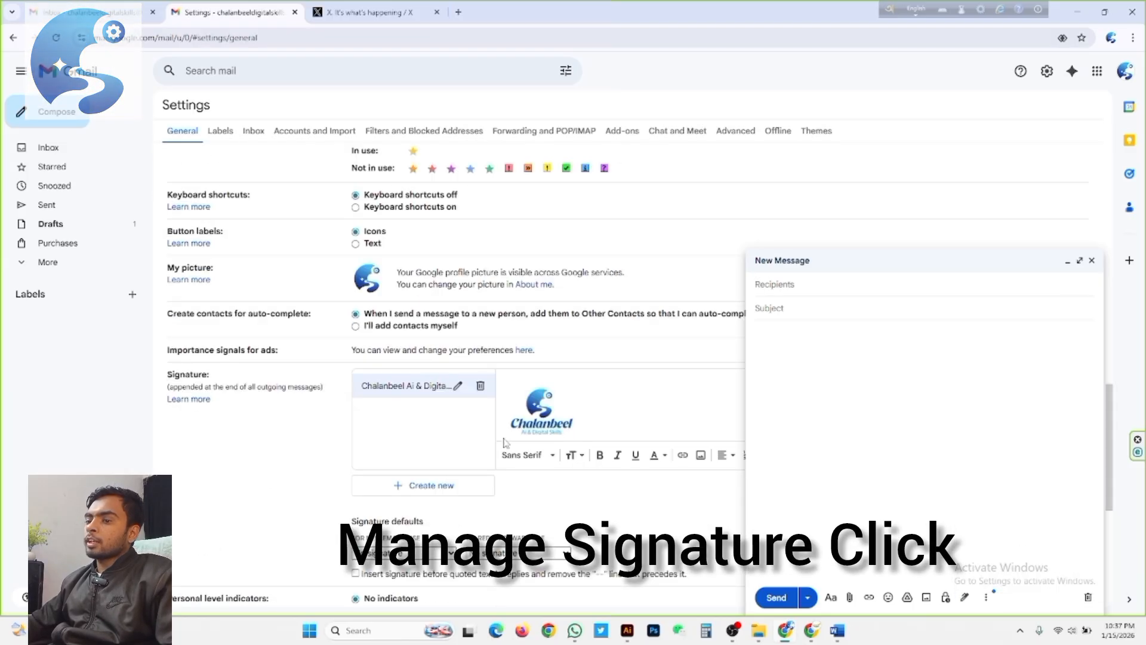
# Step: Start creating a new signature in the Signature section of Gmail's general settings
pyautogui.scroll(-3, 472, 477)
pyautogui.scroll(-1, 471, 474)
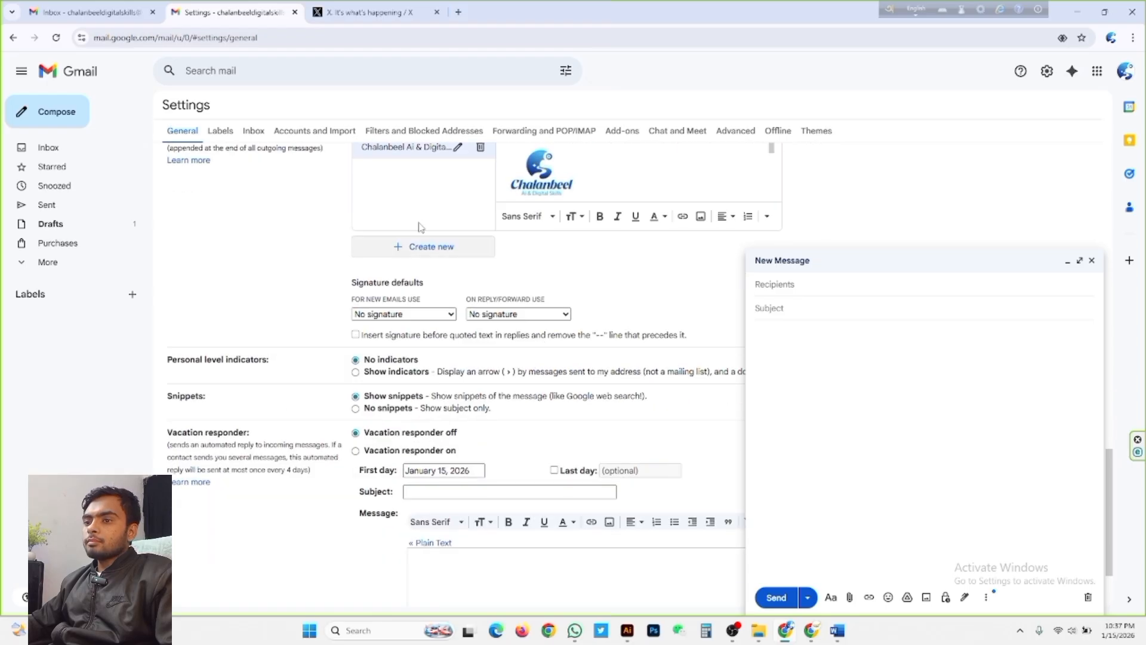
pyautogui.scroll(2, 409, 248)
pyautogui.scroll(15, 410, 375)
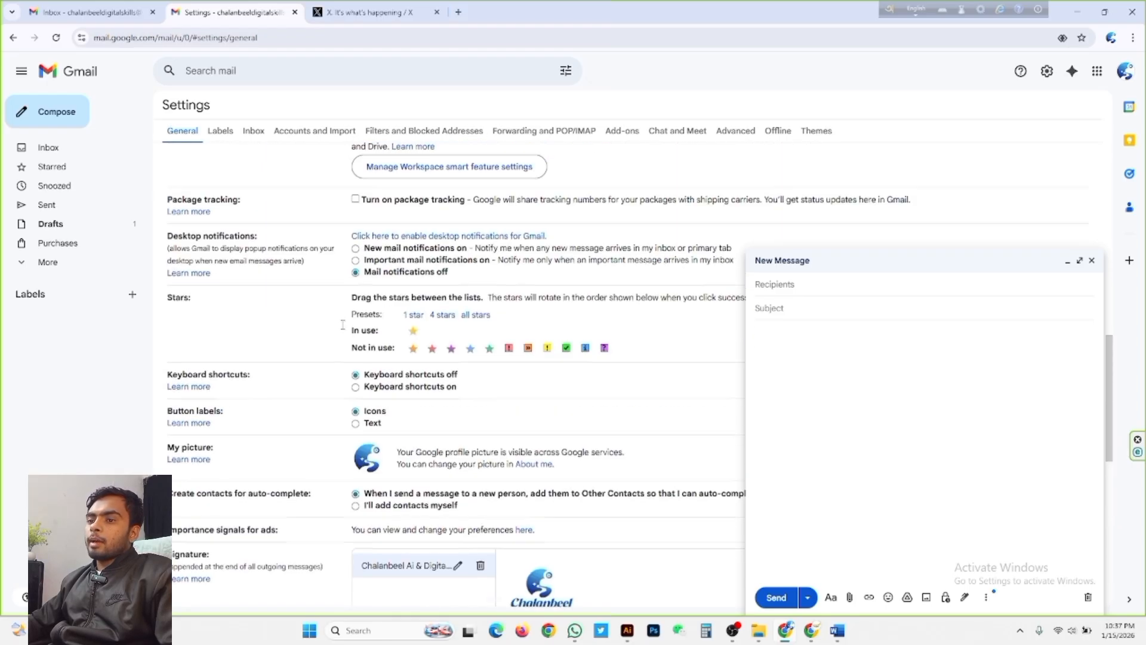
pyautogui.scroll(-15, 412, 196)
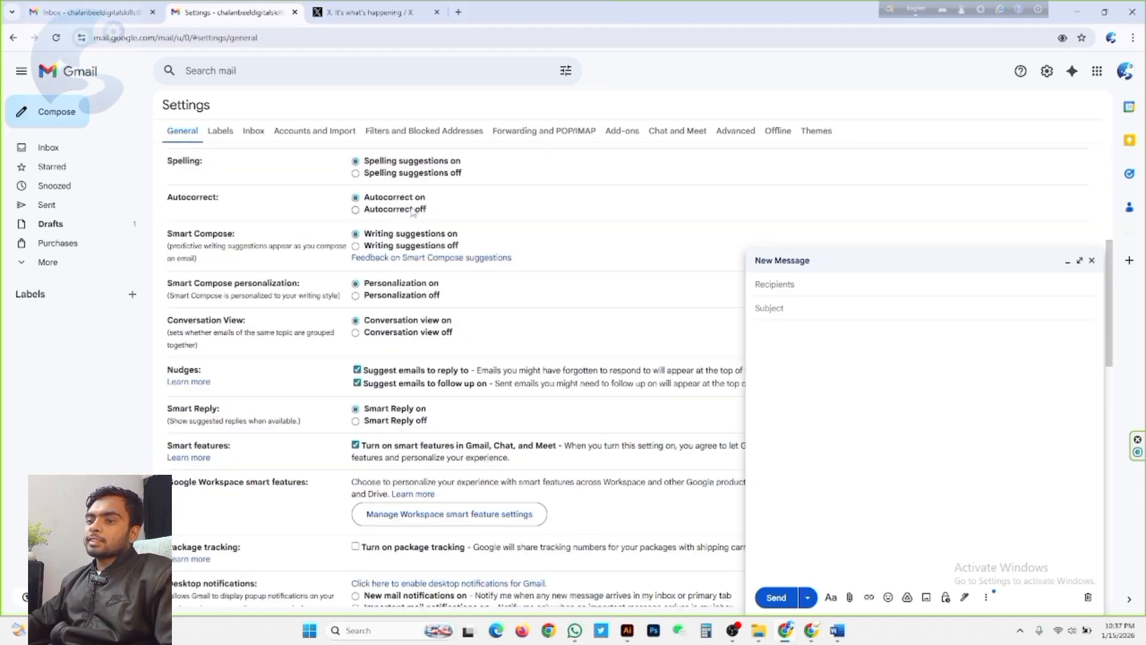
pyautogui.scroll(-1, 422, 225)
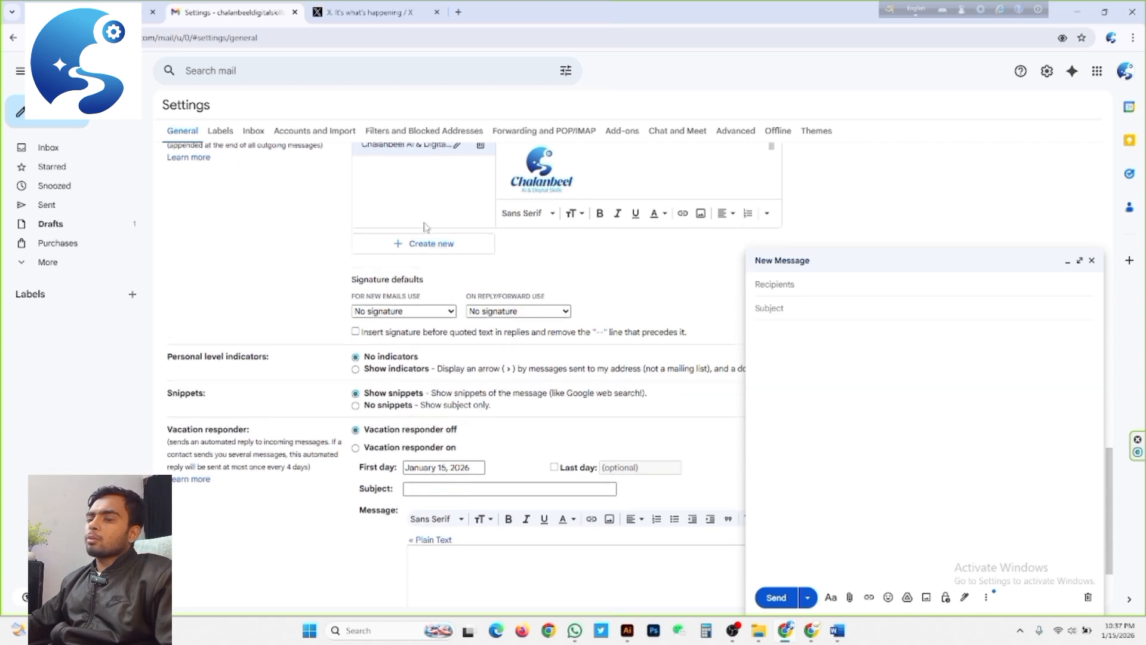
pyautogui.scroll(1, 422, 243)
pyautogui.click(436, 300)
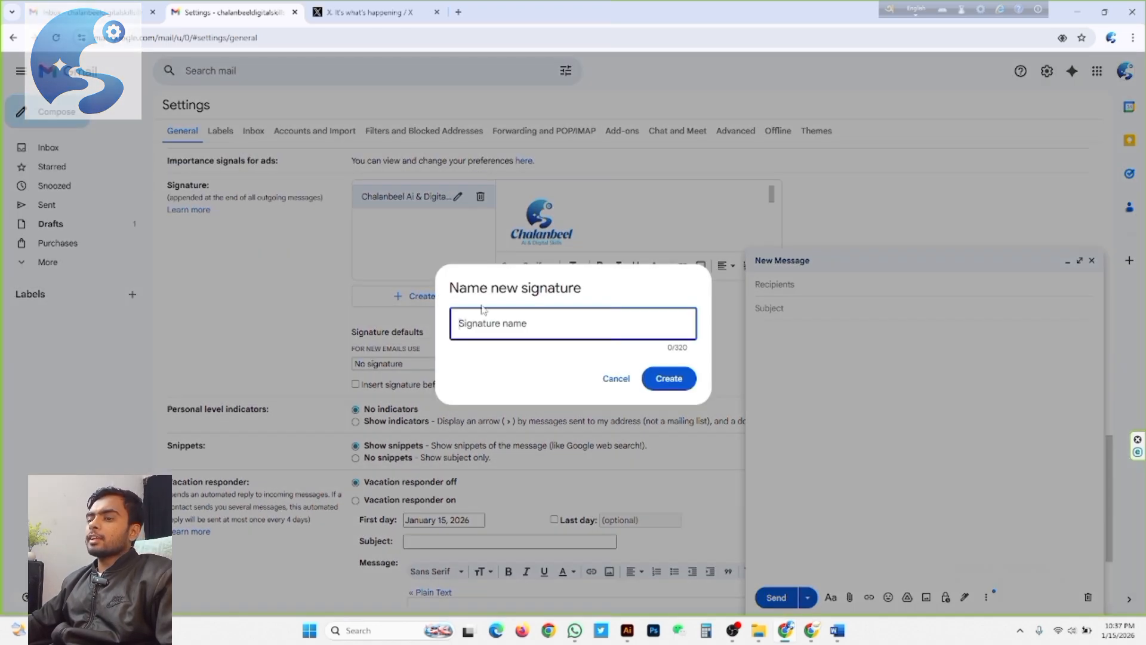
# Step: Copy the name "Chalanbeel Ai & Digital Skills" from the Word document and return to Gmail's new signature naming dialog
pyautogui.click(837, 631)
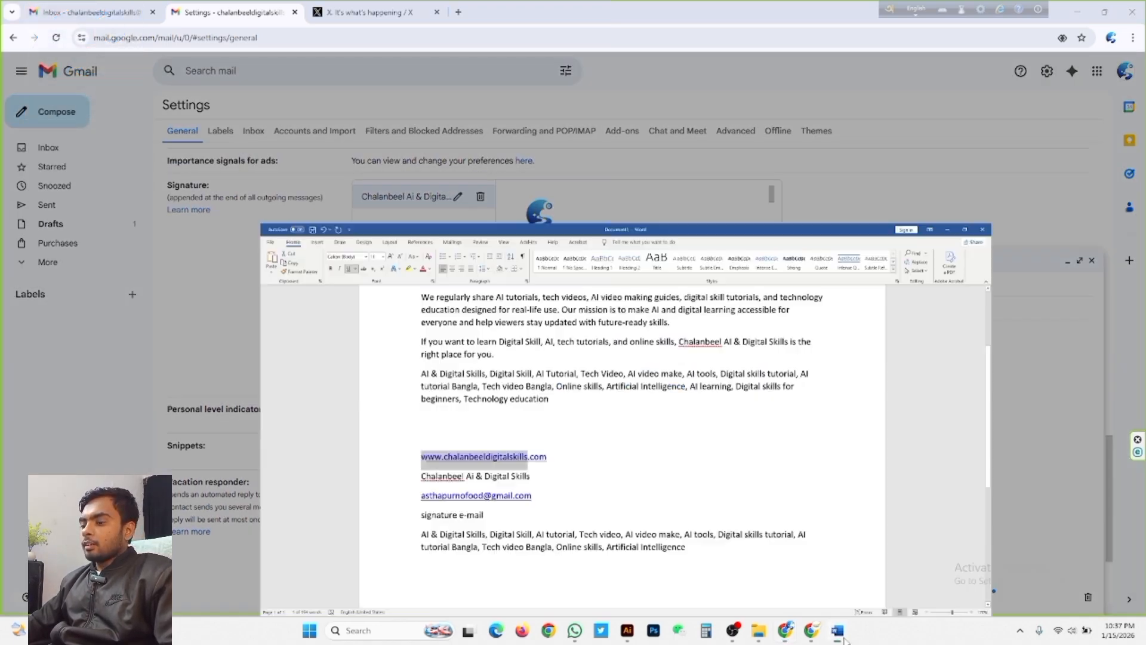
pyautogui.click(479, 363)
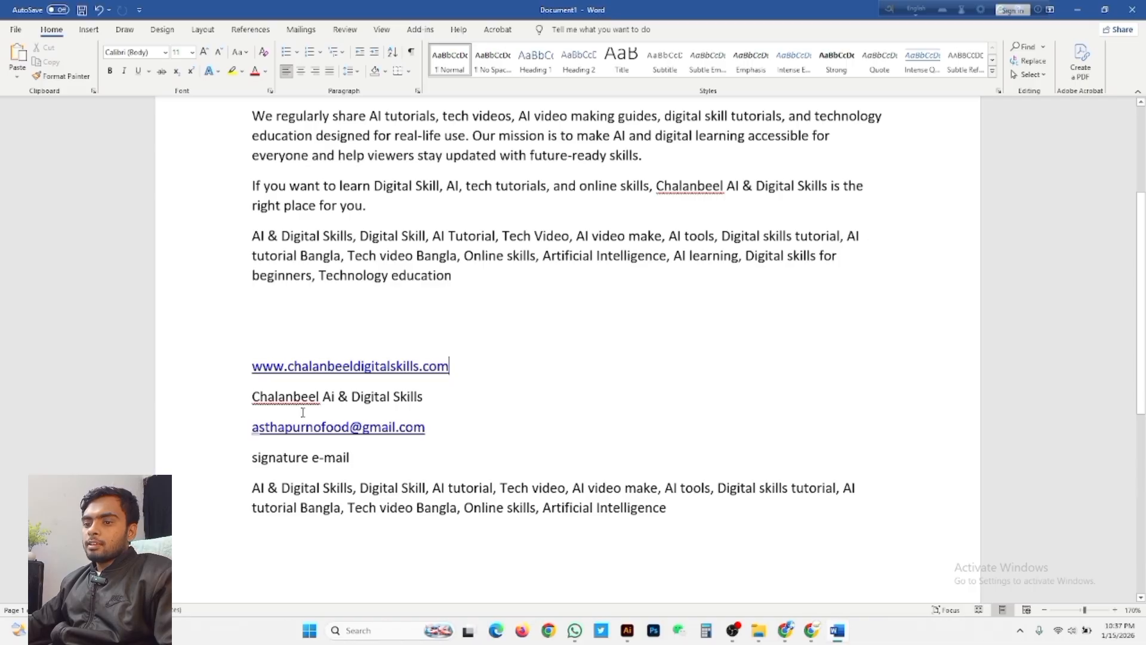
pyautogui.moveTo(252, 397); pyautogui.dragTo(423, 398)
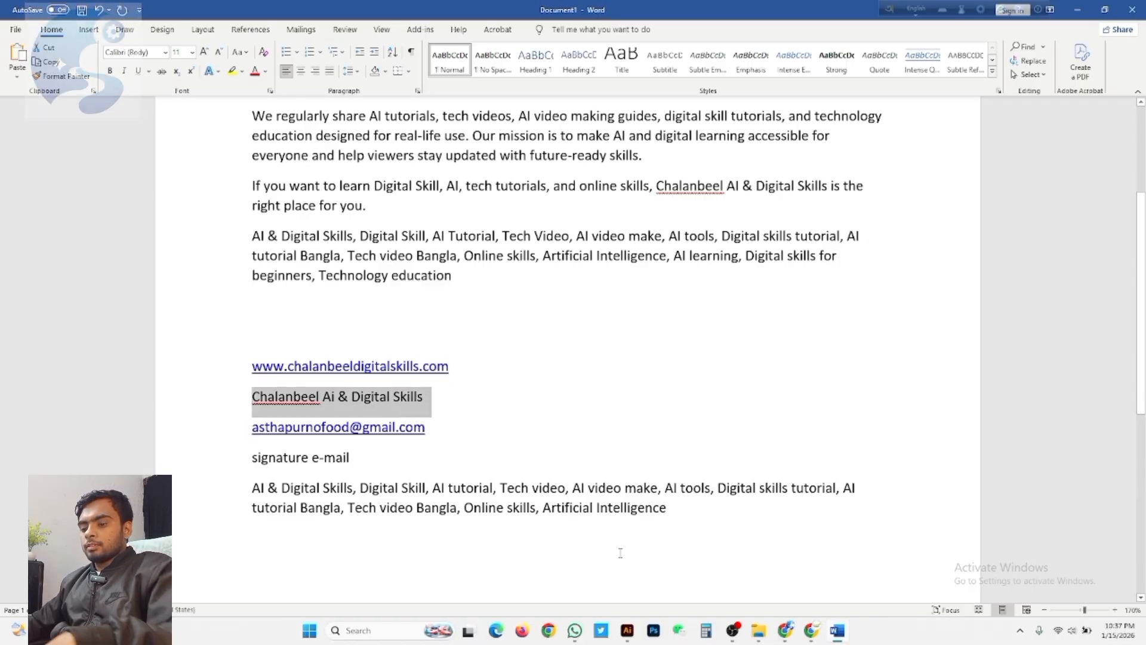
pyautogui.click(823, 631)
pyautogui.click(812, 631)
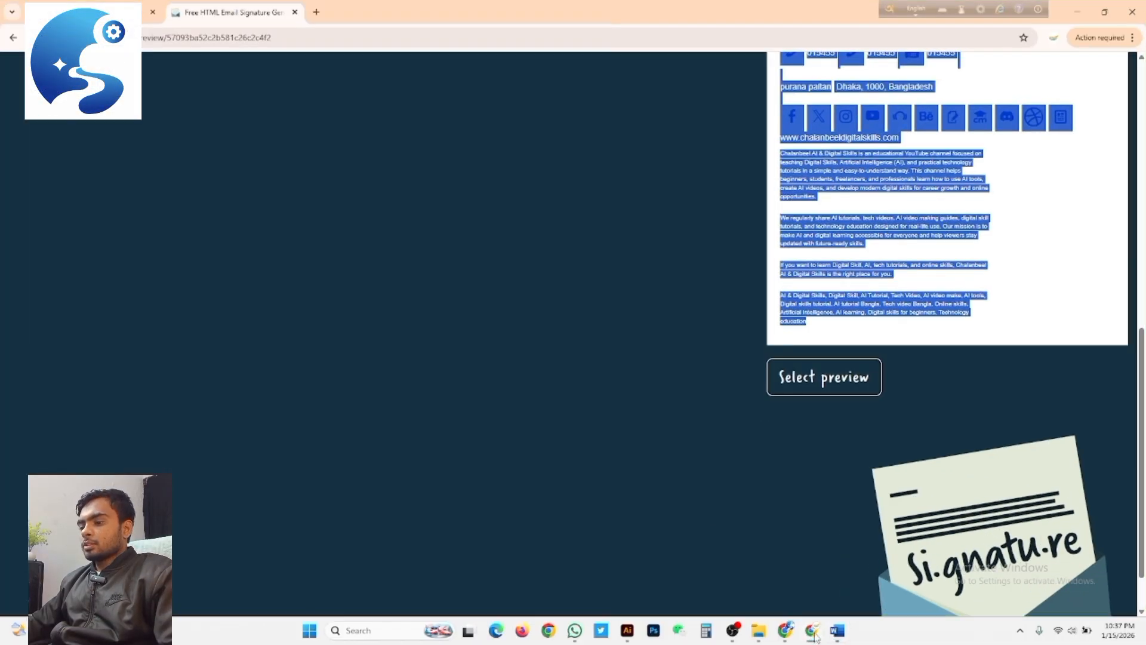
pyautogui.click(812, 630)
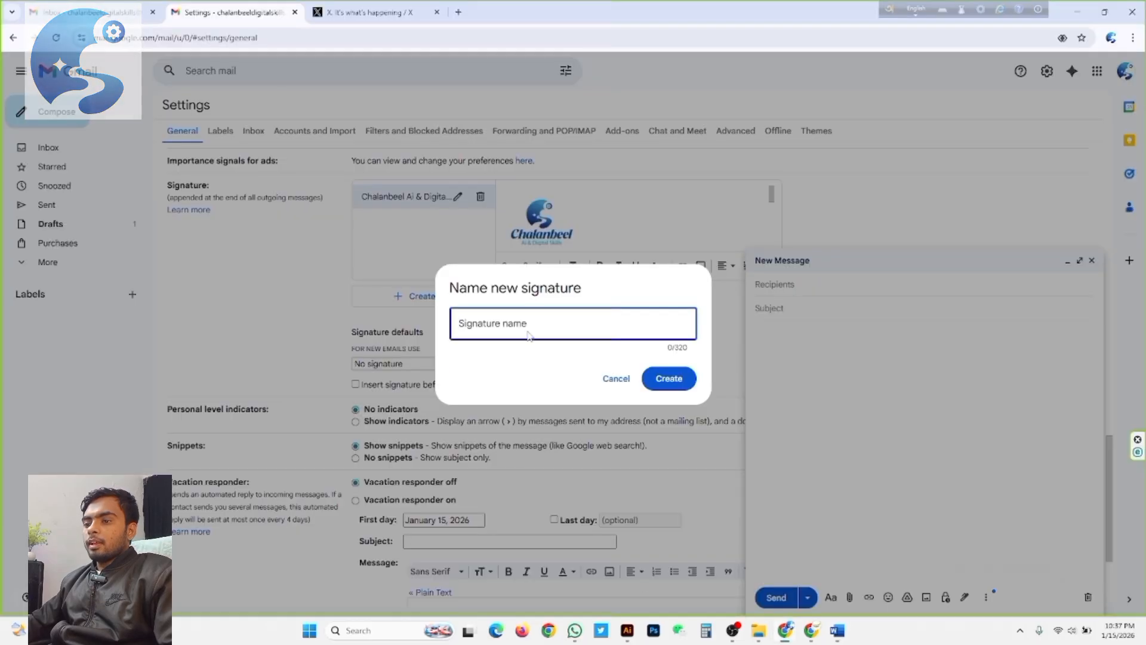
# Step: Create the new signature as "Chalanbeel Ai & Digital Skills1" and paste the copied HTML signature into its editor
pyautogui.hotkey('ctrl', 'v')
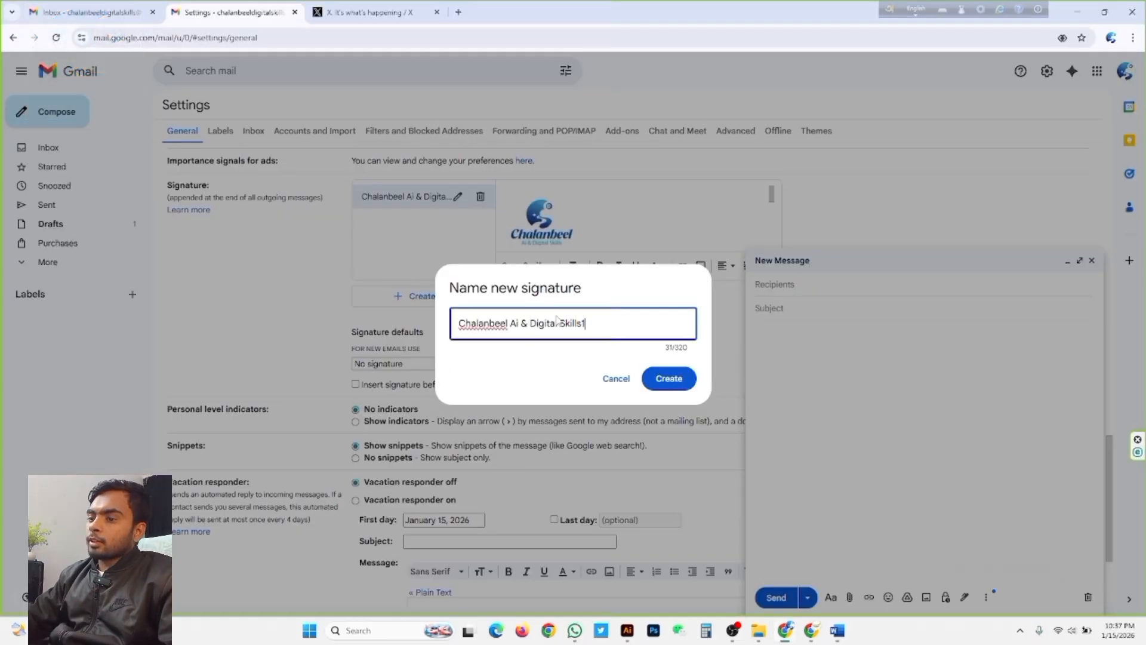
pyautogui.click(669, 382)
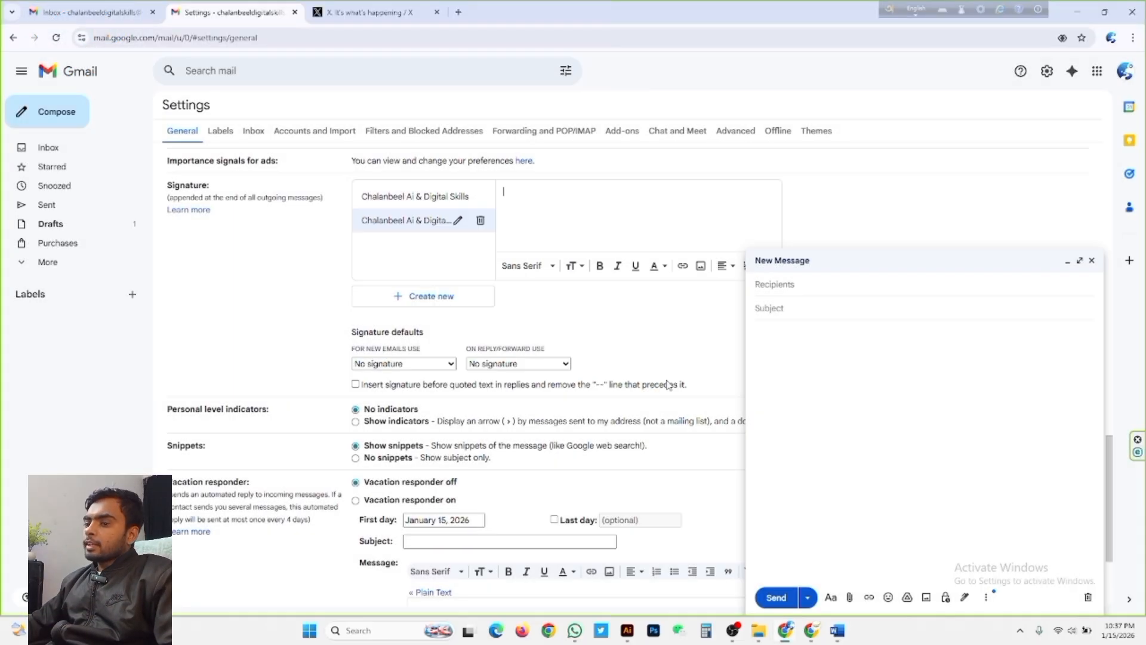
pyautogui.scroll(-3, 582, 409)
pyautogui.scroll(1, 456, 433)
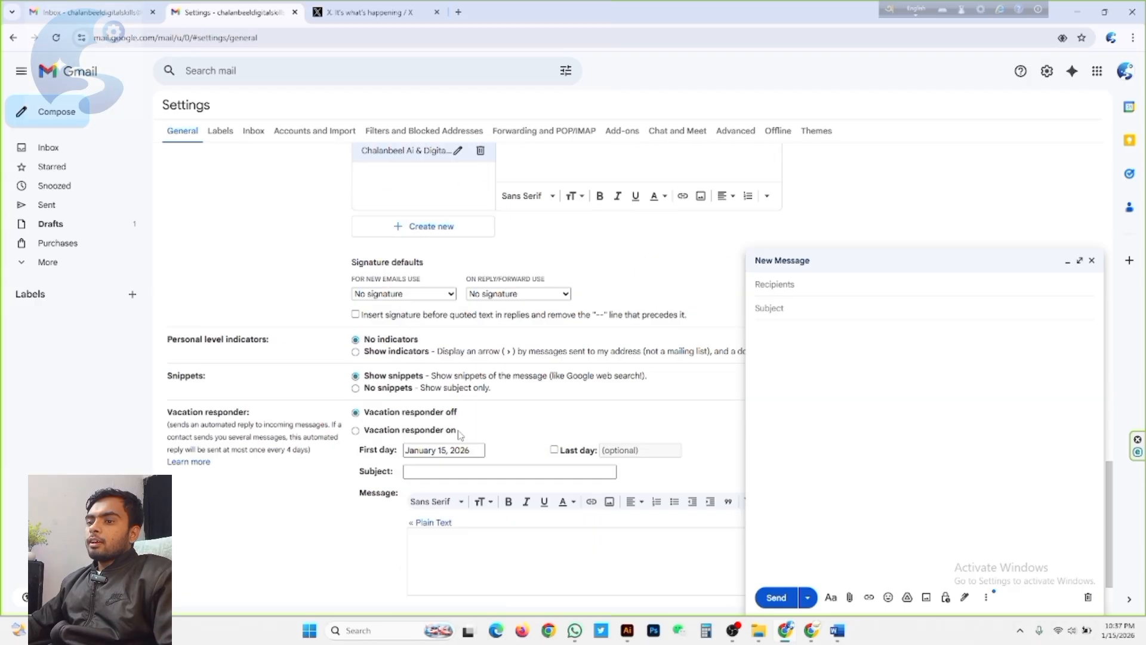
pyautogui.scroll(-1, 459, 430)
pyautogui.scroll(5, 460, 429)
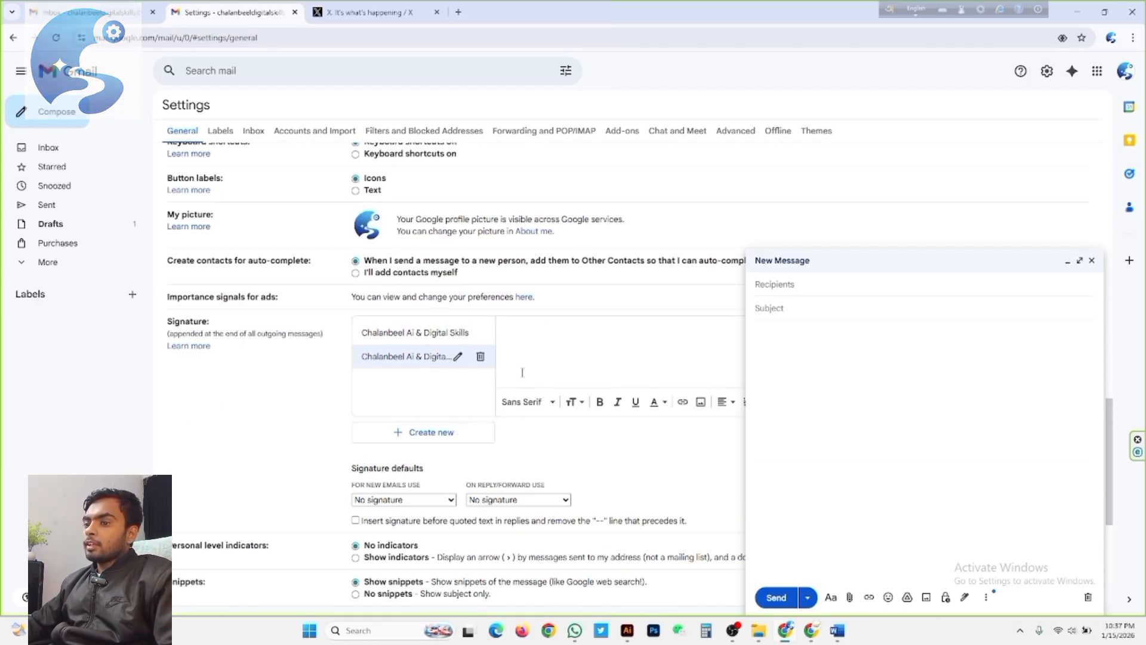
pyautogui.click(523, 349)
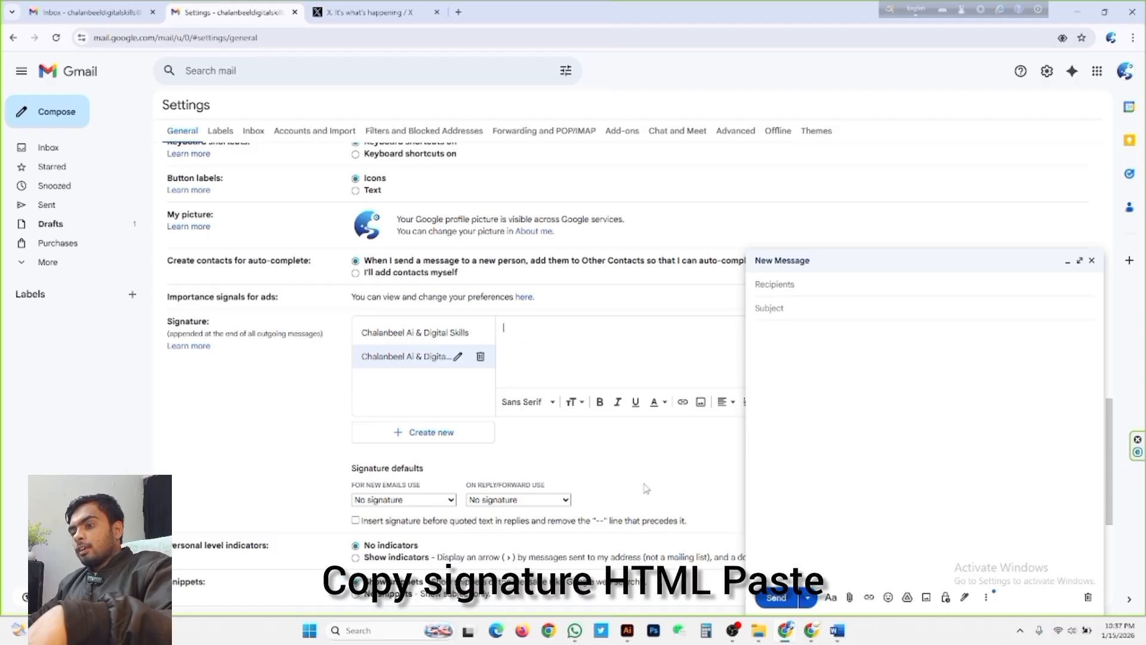
pyautogui.hotkey('ctrl', 'v')
# Step: Save the changes made to Gmail's general settings
pyautogui.scroll(2, 559, 358)
pyautogui.scroll(5, 602, 546)
pyautogui.scroll(-11, 601, 546)
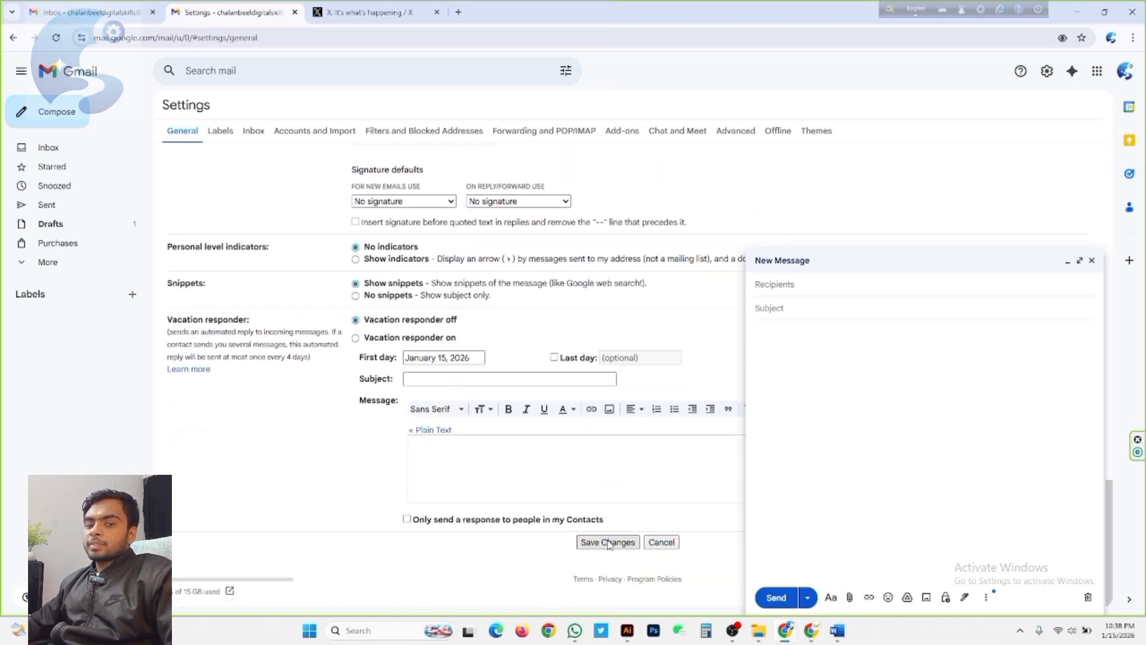
pyautogui.click(605, 542)
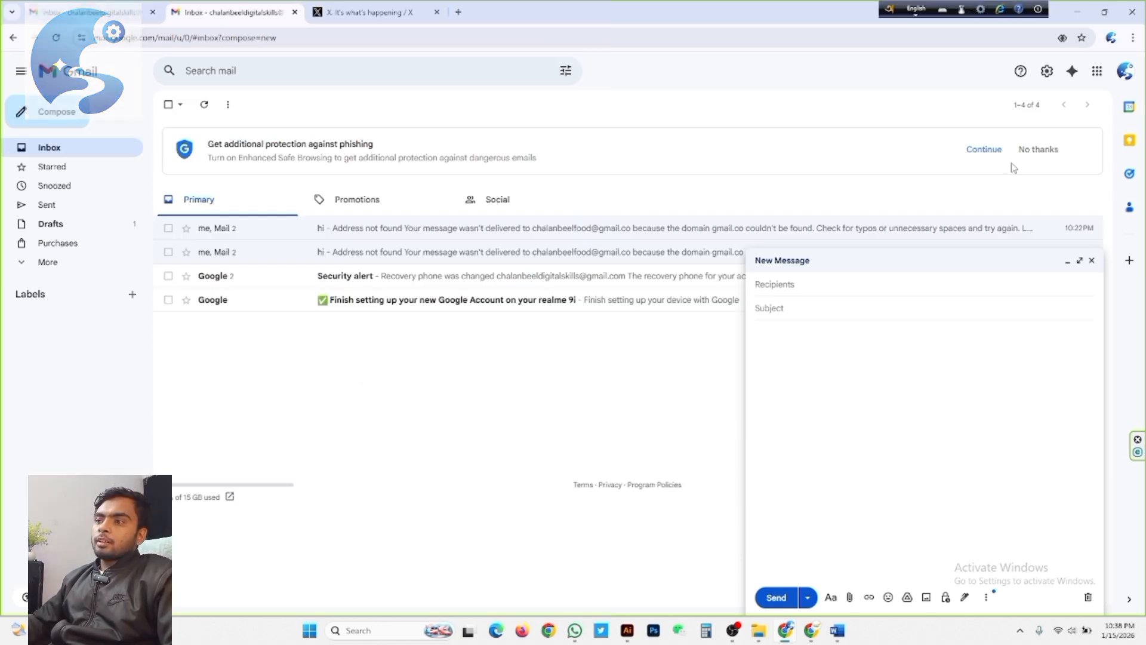
# Step: Minimize the blank message, then compose a new email to the suggested recipient with the subject "hi"
pyautogui.click(1086, 266)
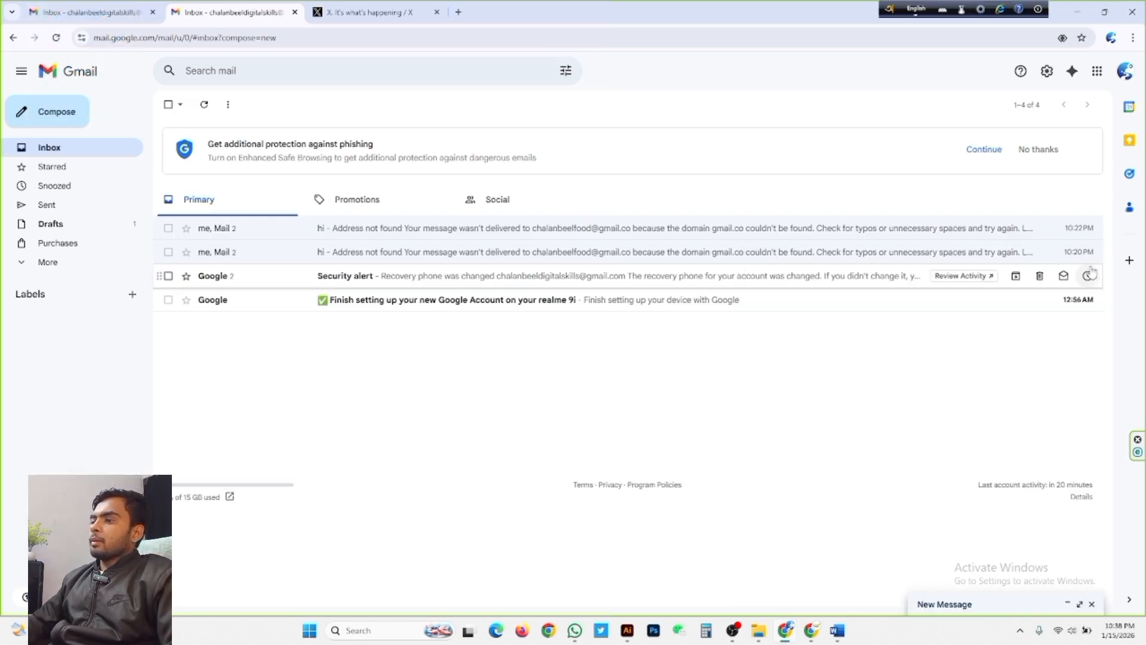
pyautogui.click(55, 113)
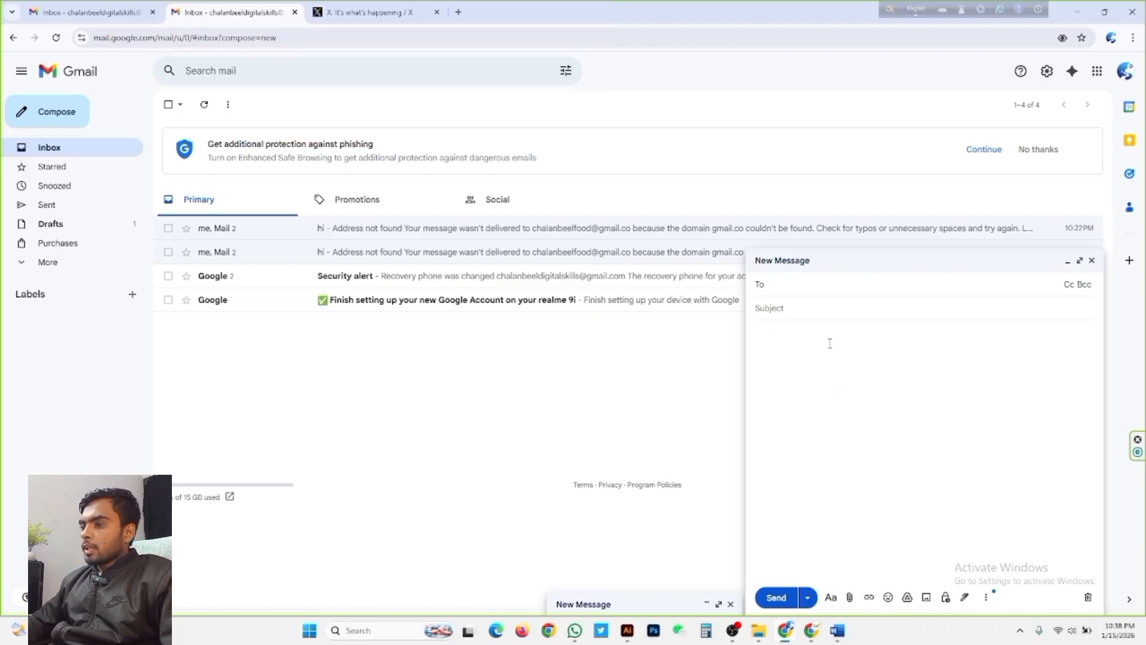
pyautogui.write('a')
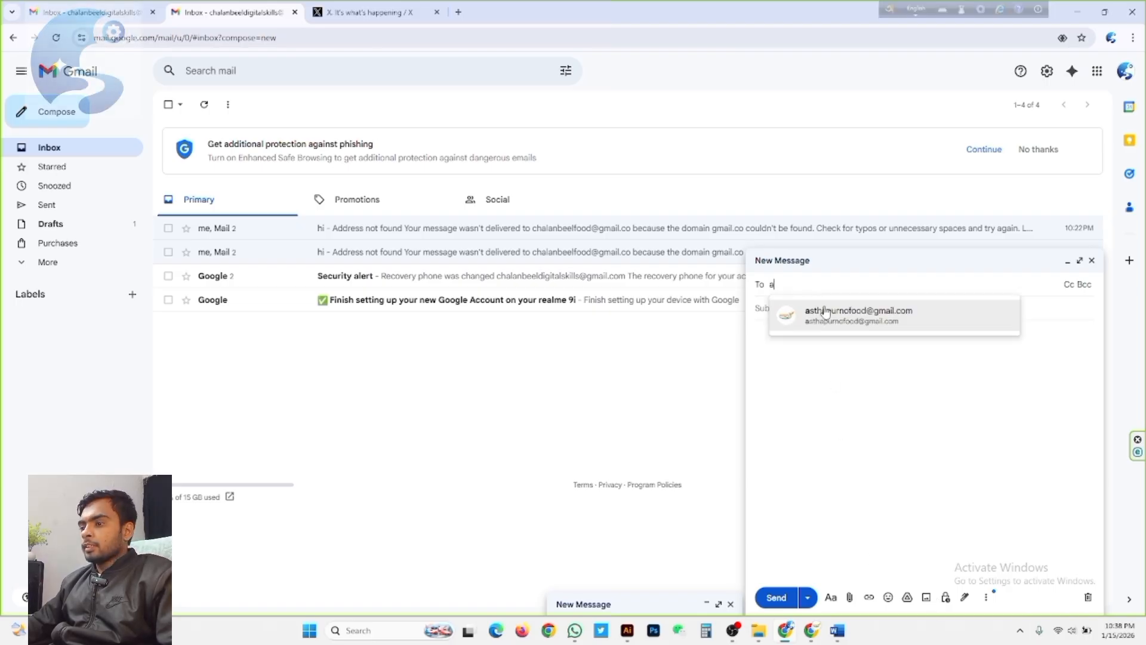
pyautogui.click(777, 309)
pyautogui.click(825, 325)
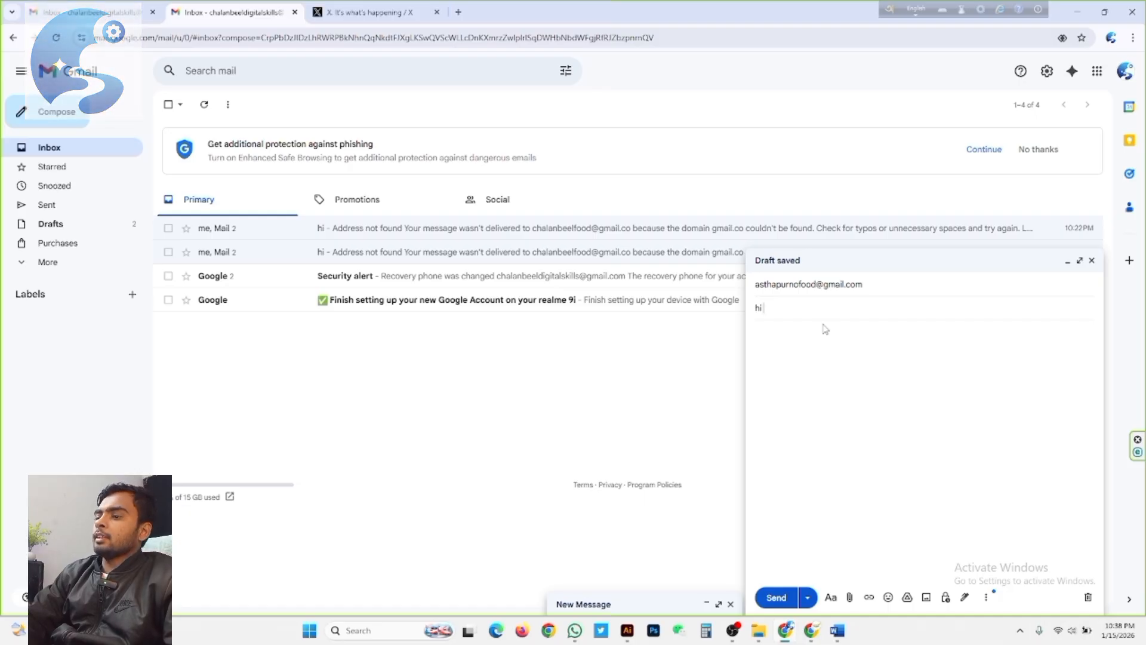
# Step: Write a "hi" greeting with the recipient's name in the body and insert the signature "Chalanbeel Ai & Digital Skills1"
pyautogui.click(811, 350)
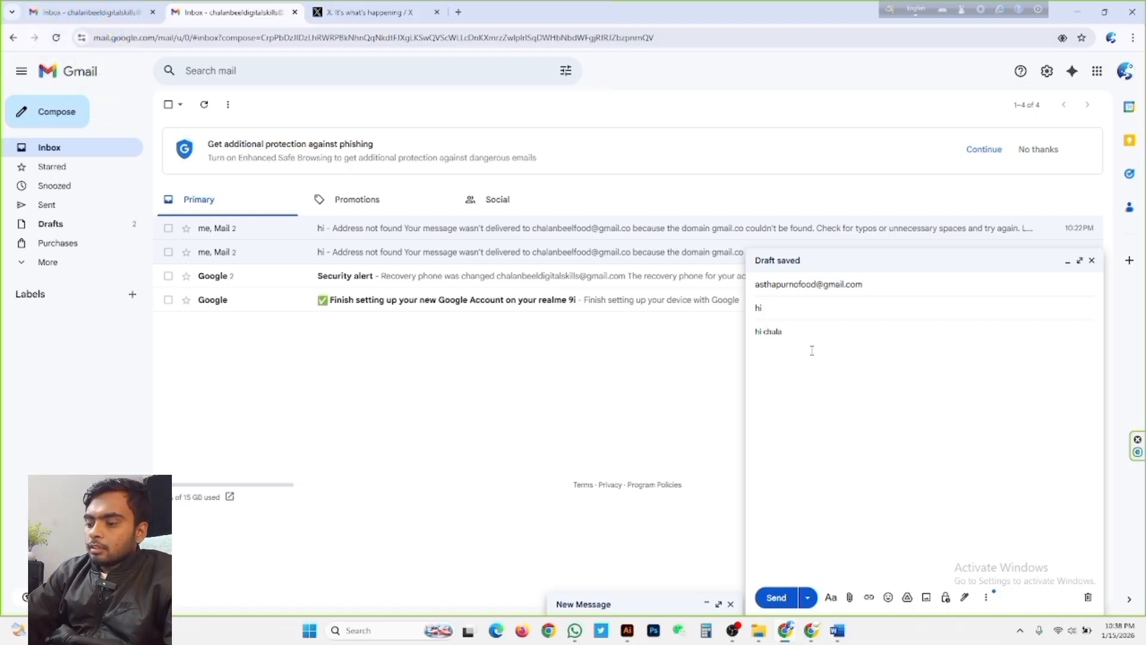
pyautogui.write('hi astghapurno')
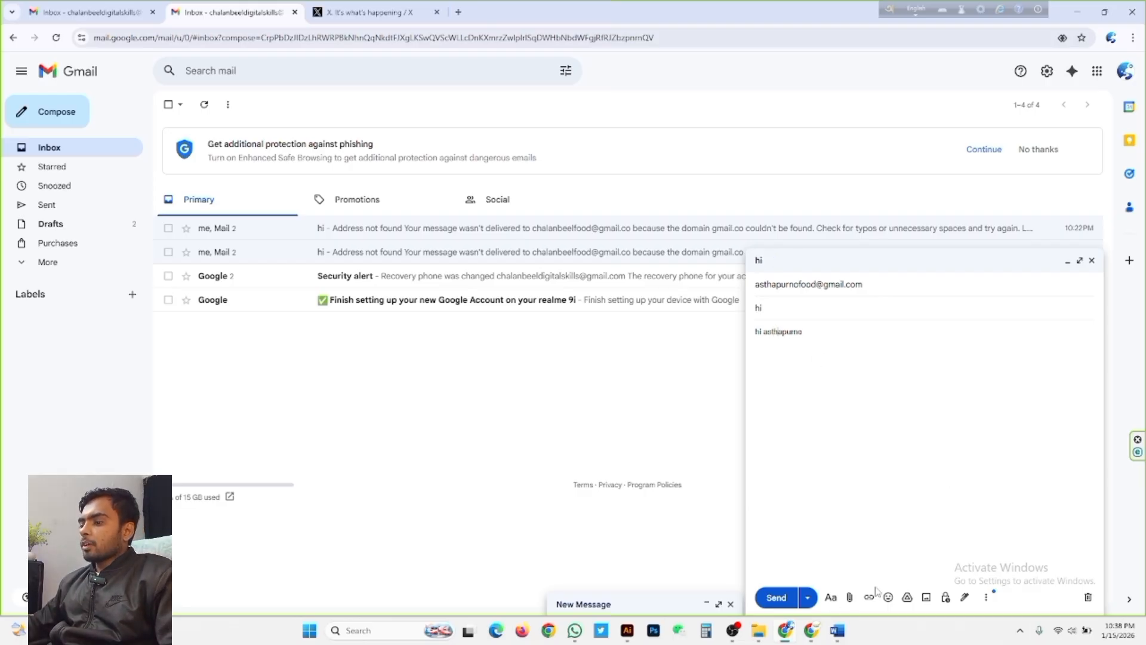
pyautogui.click(963, 597)
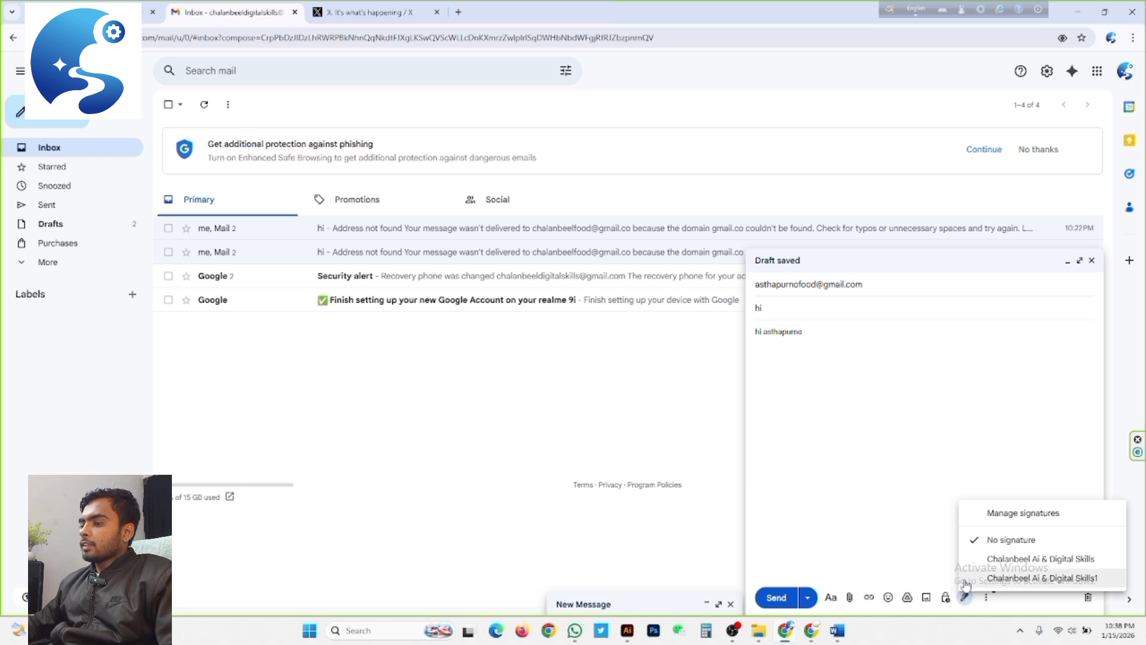
pyautogui.click(1054, 579)
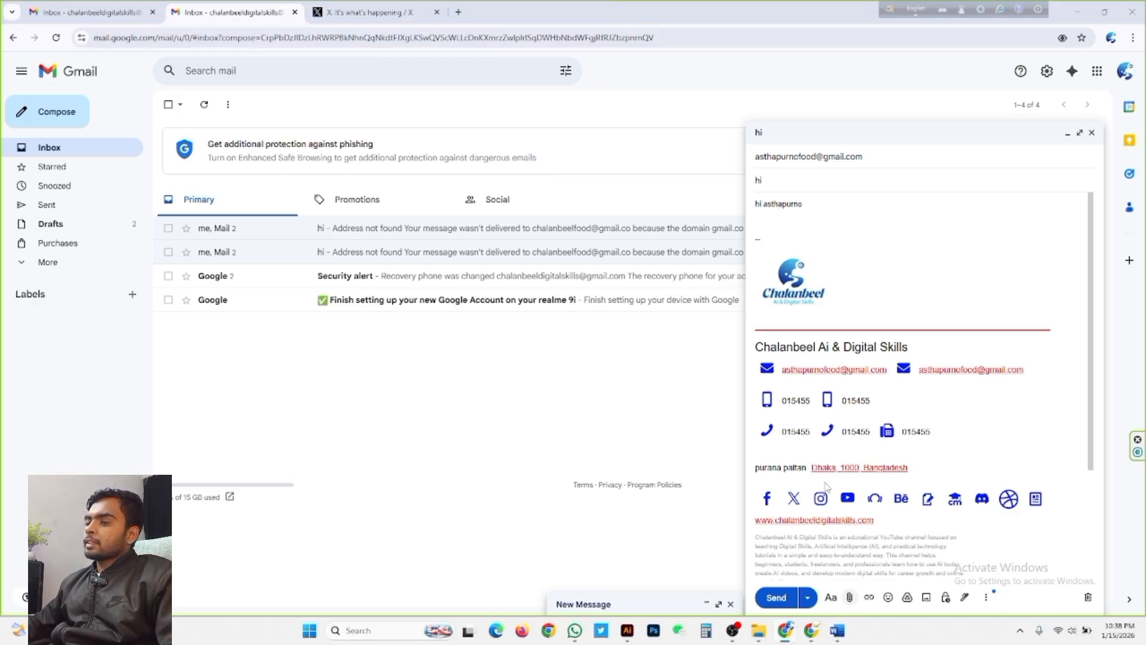
# Step: Attach SURFACE-FIX.jpg from the Downloads folder to the message and send it
pyautogui.click(90, 223)
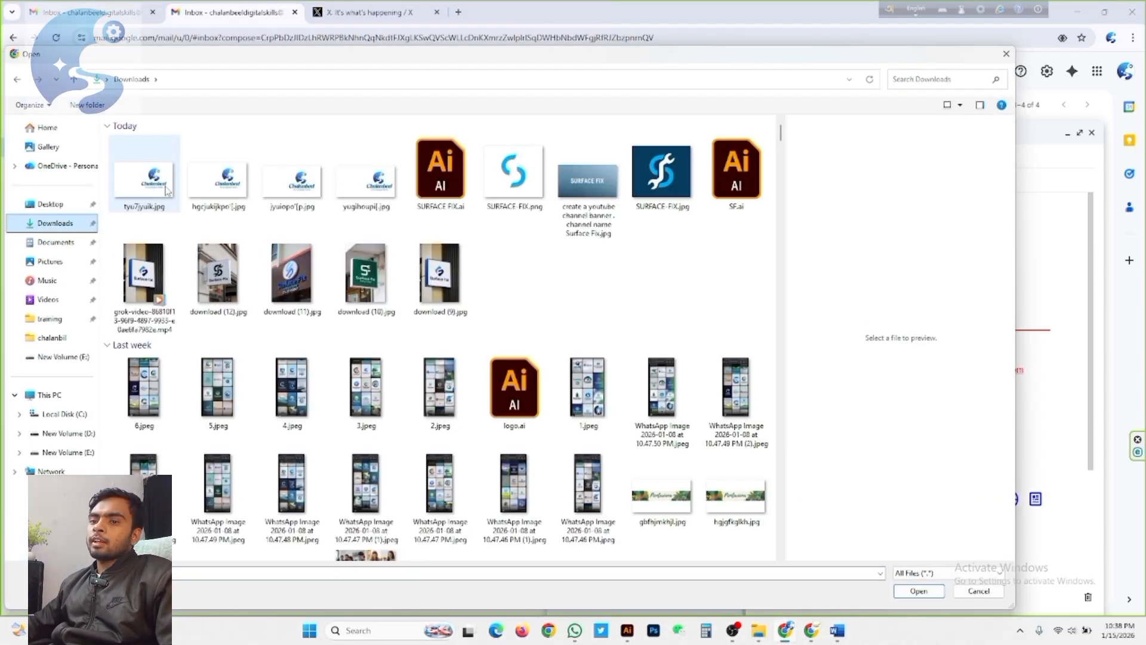
pyautogui.click(385, 190)
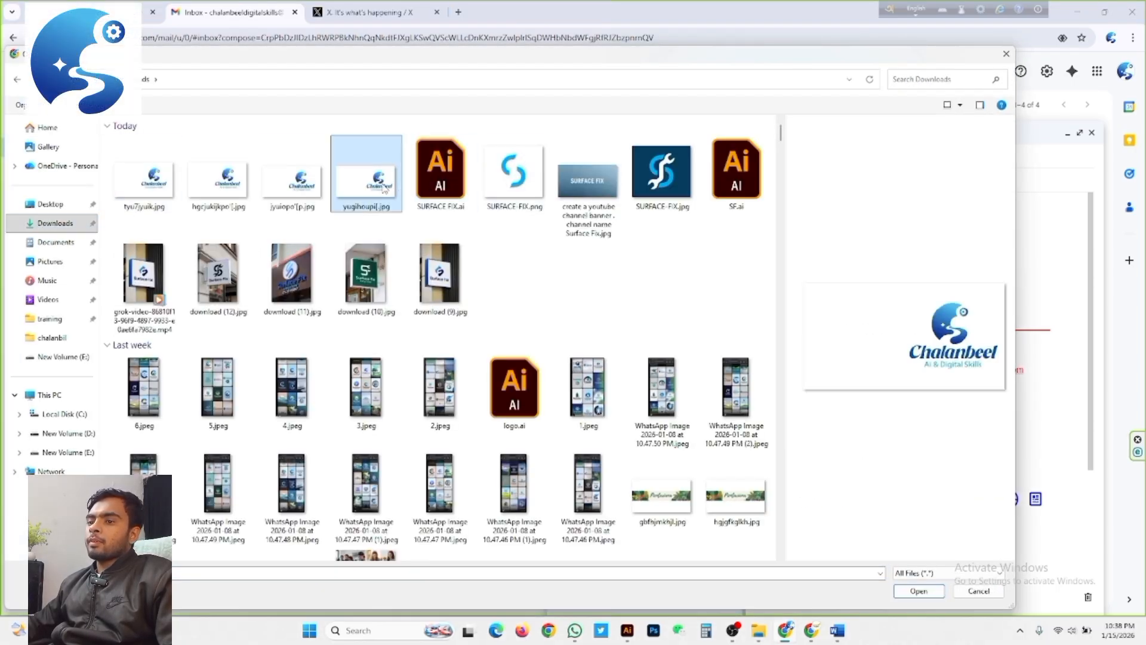
pyautogui.click(639, 172)
pyautogui.click(919, 591)
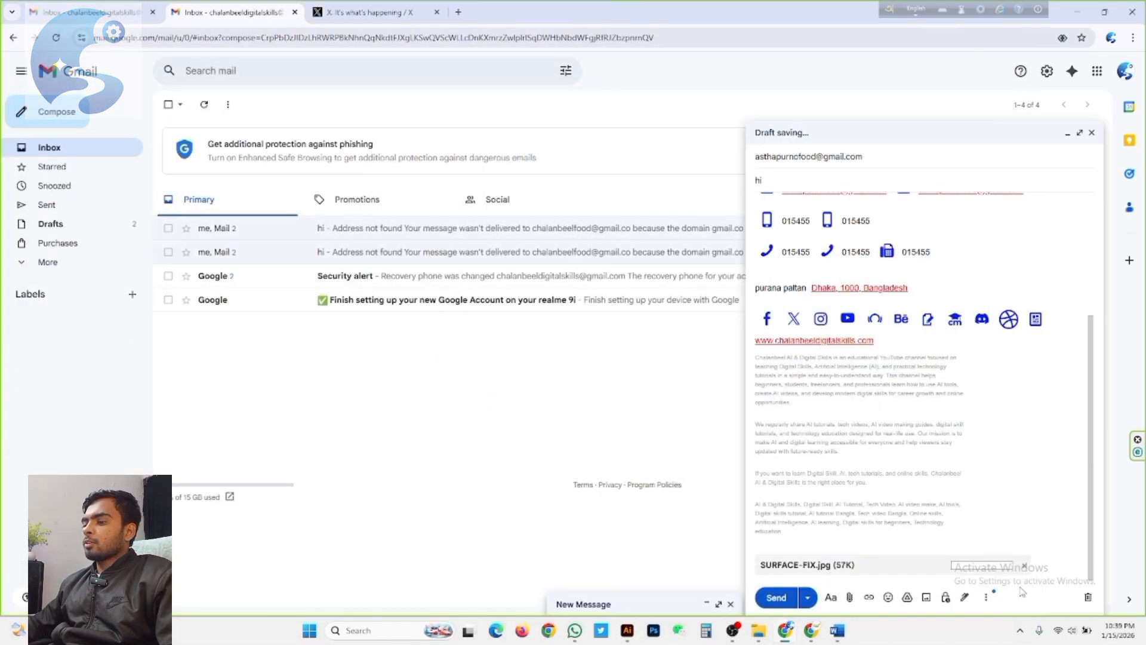
pyautogui.click(776, 598)
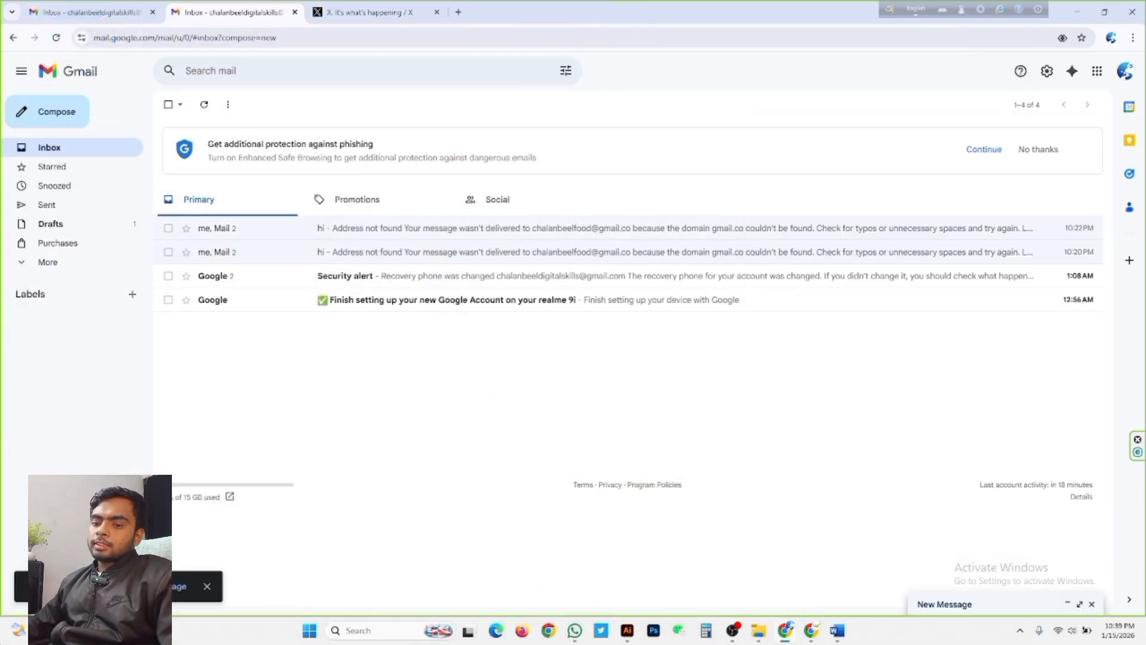
# Step: Switch to the recipient's Gmail account in the other browser window and refresh its inbox
pyautogui.click(811, 631)
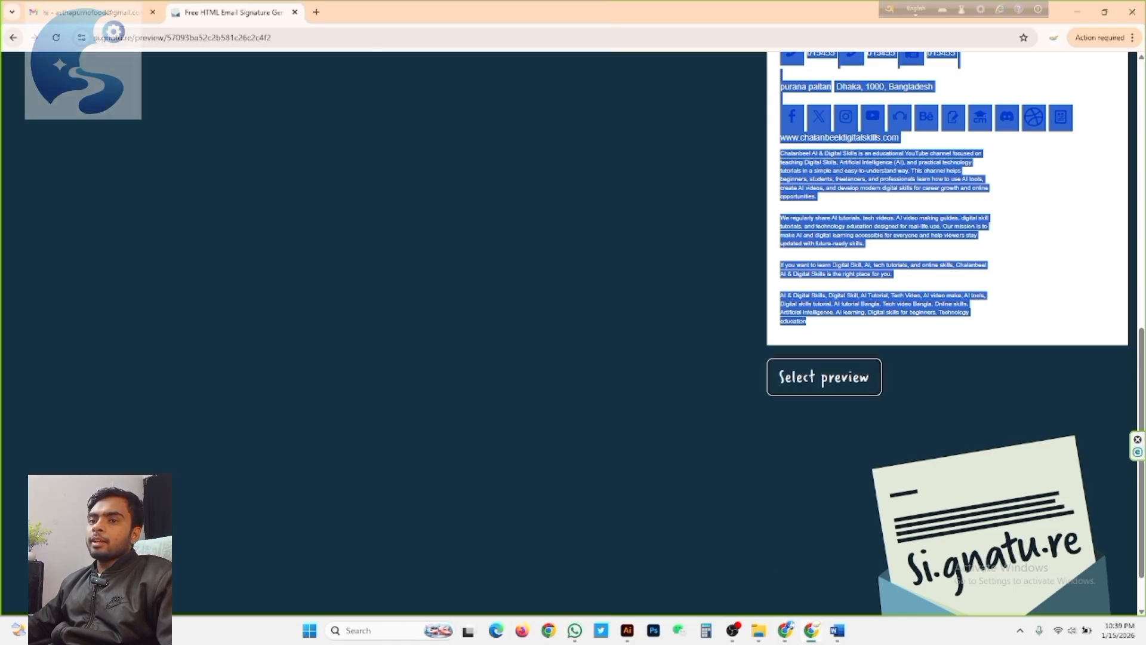
pyautogui.click(89, 12)
pyautogui.click(13, 37)
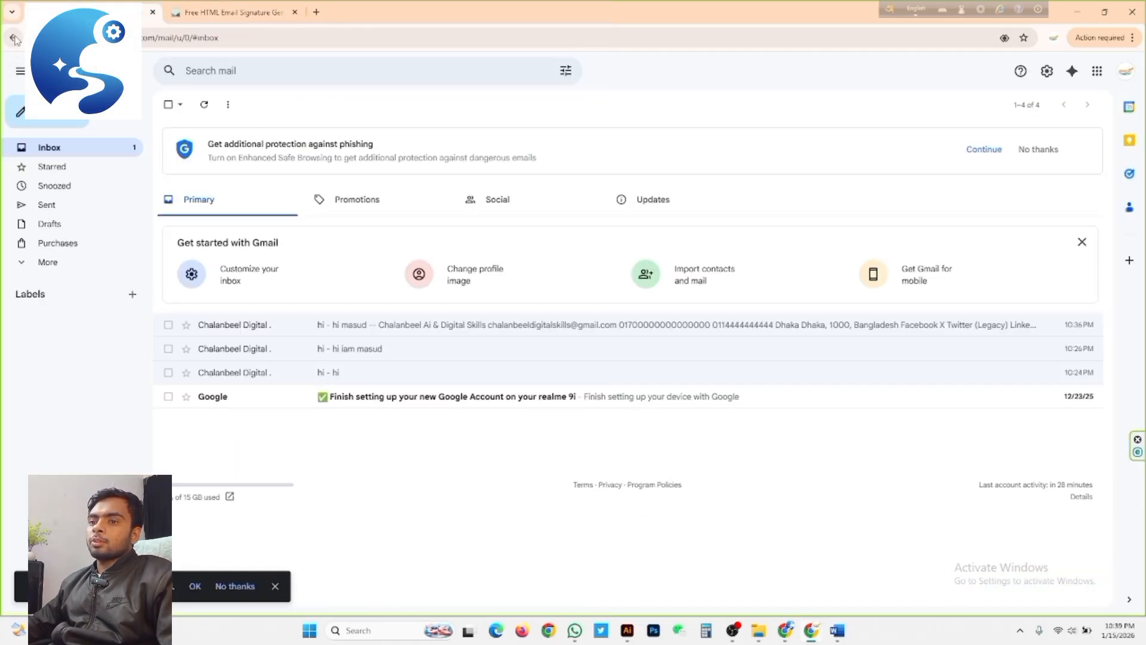
pyautogui.click(204, 105)
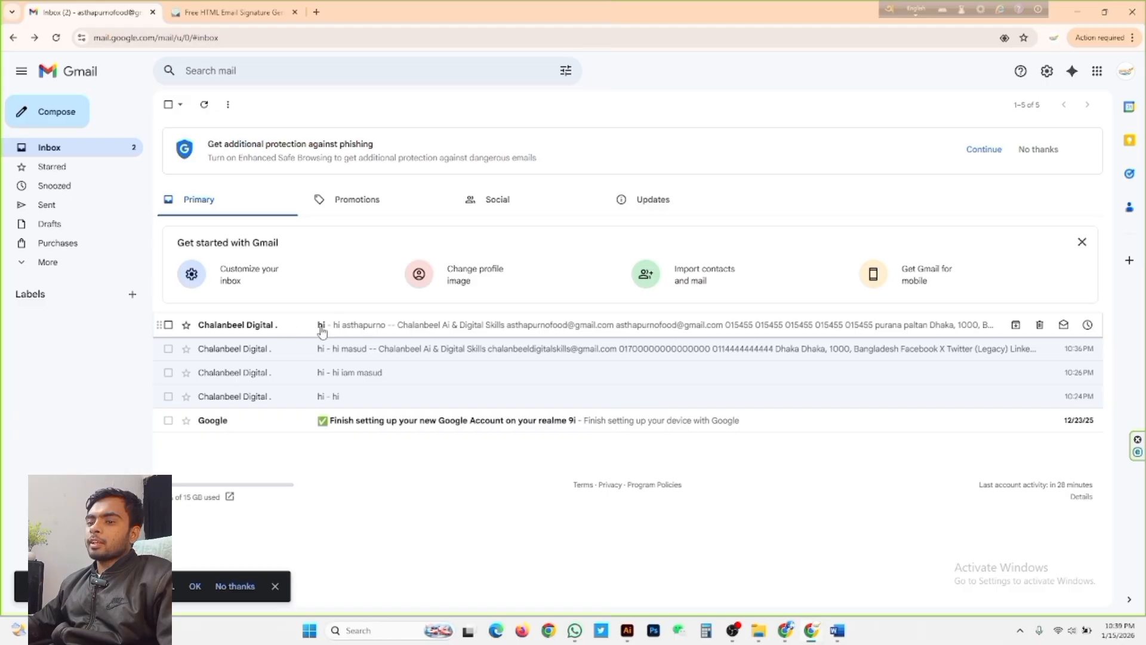
# Step: Open the newest "hi" message from Chalanbeel Digital and examine its signature and attachment
pyautogui.click(254, 333)
pyautogui.scroll(-4, 340, 323)
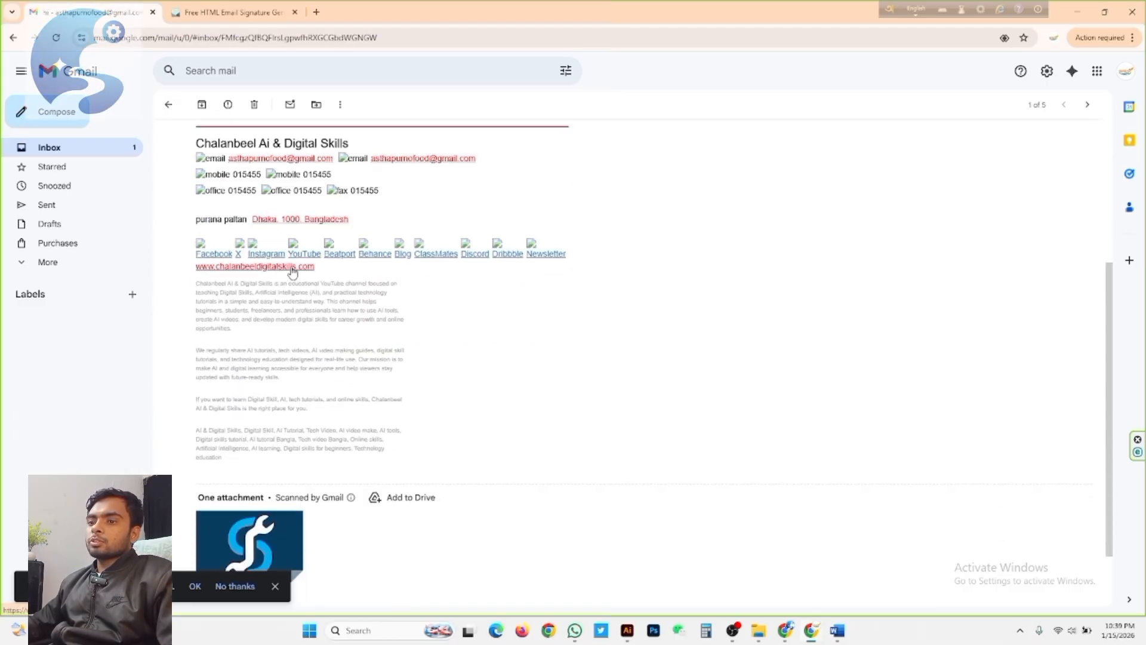
pyautogui.scroll(-1, 294, 268)
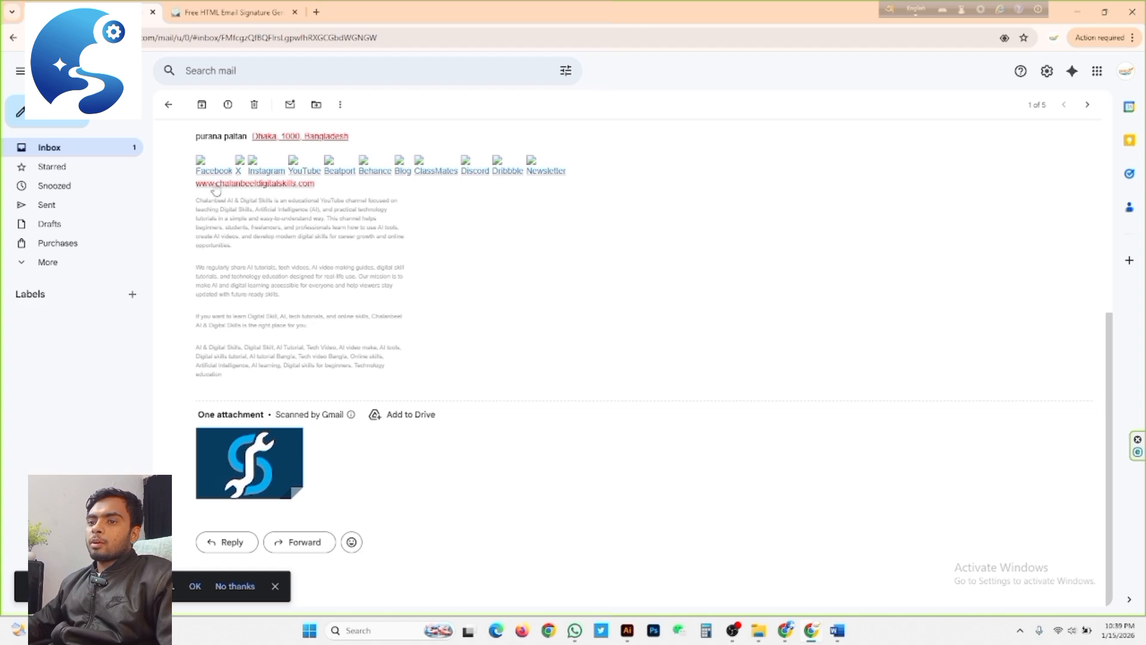
pyautogui.scroll(5, 212, 178)
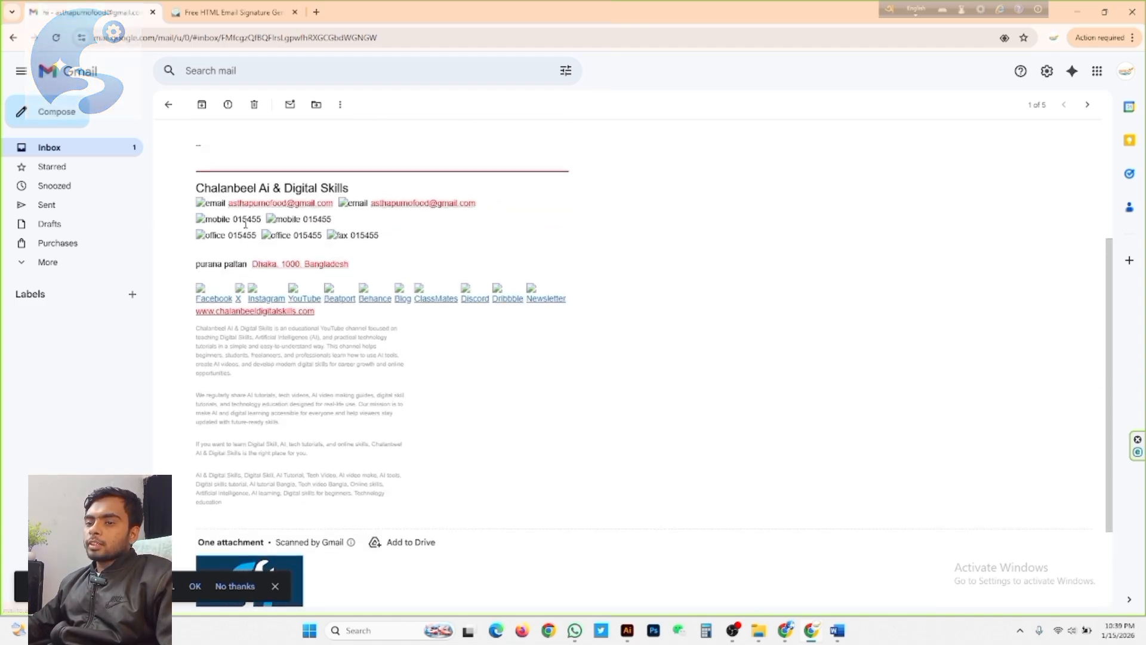
pyautogui.scroll(-5, 255, 268)
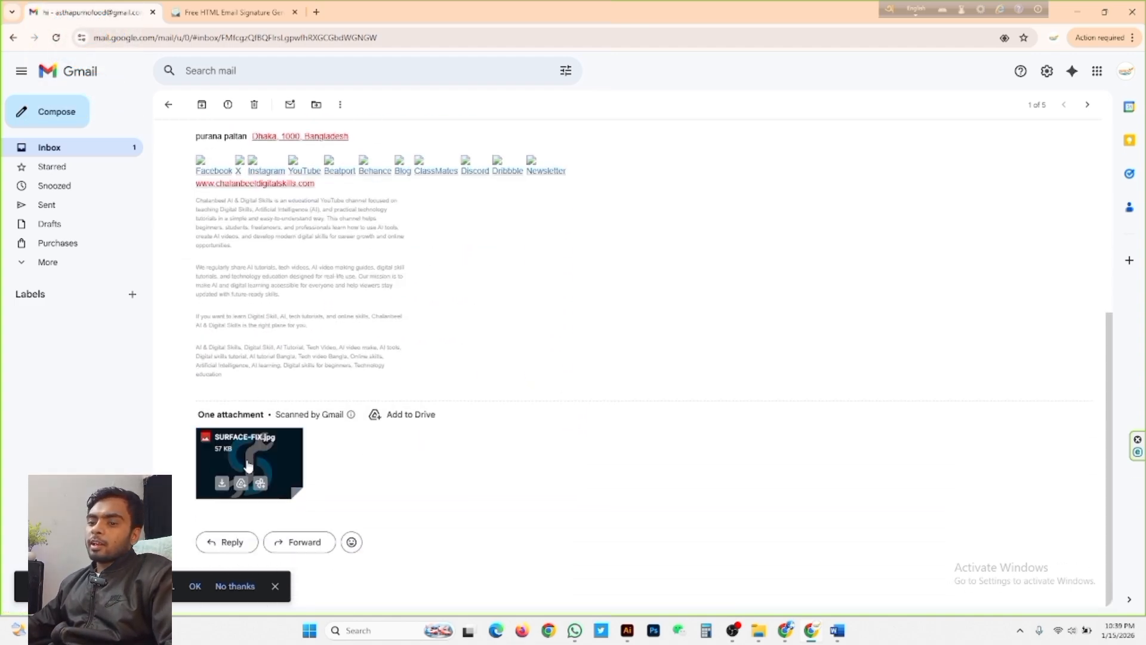
pyautogui.scroll(3, 294, 371)
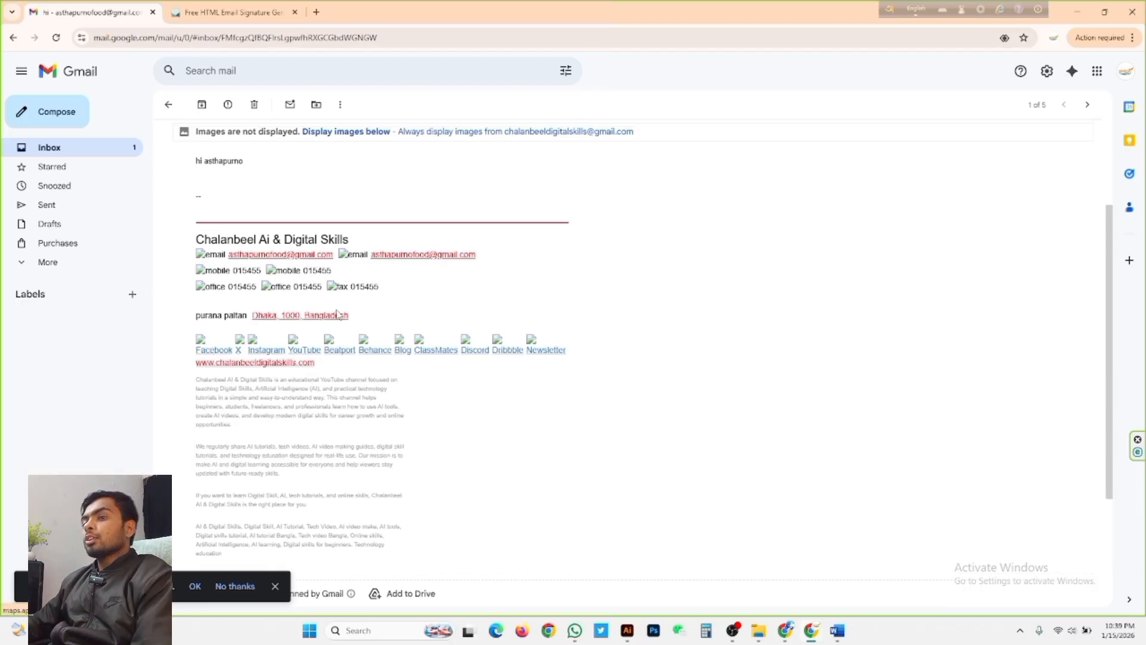